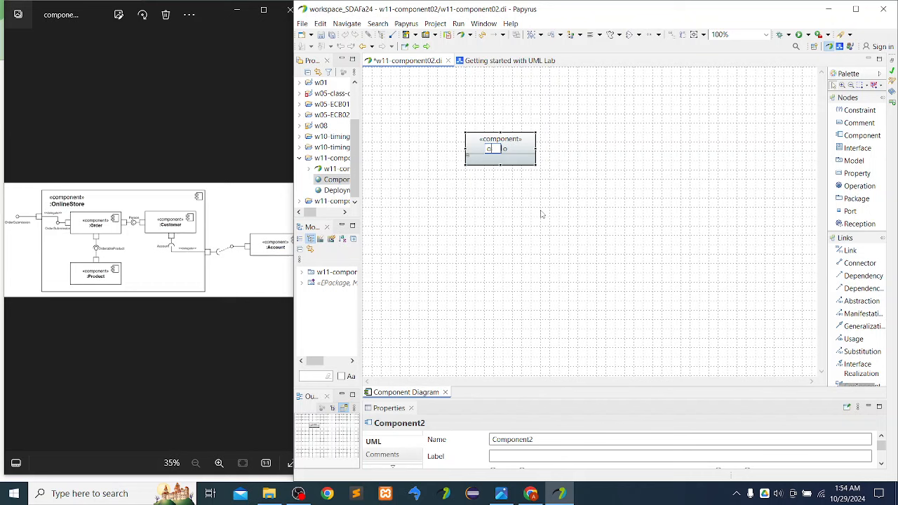
- Name the first component order, and add a component named product directly below it
{"action": "type", "text": "rder"}
{"action": "left_click", "coordinate": [540, 214]}
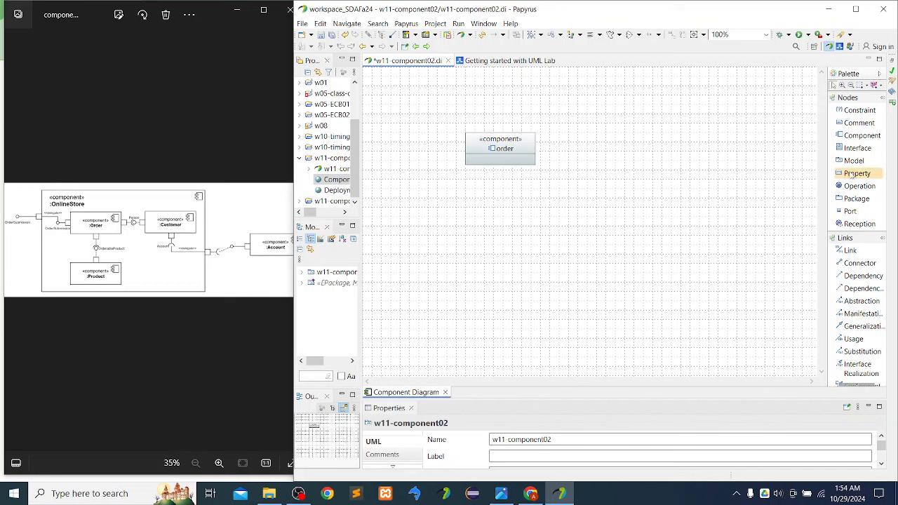
{"action": "left_click", "coordinate": [868, 139]}
{"action": "left_click", "coordinate": [485, 201]}
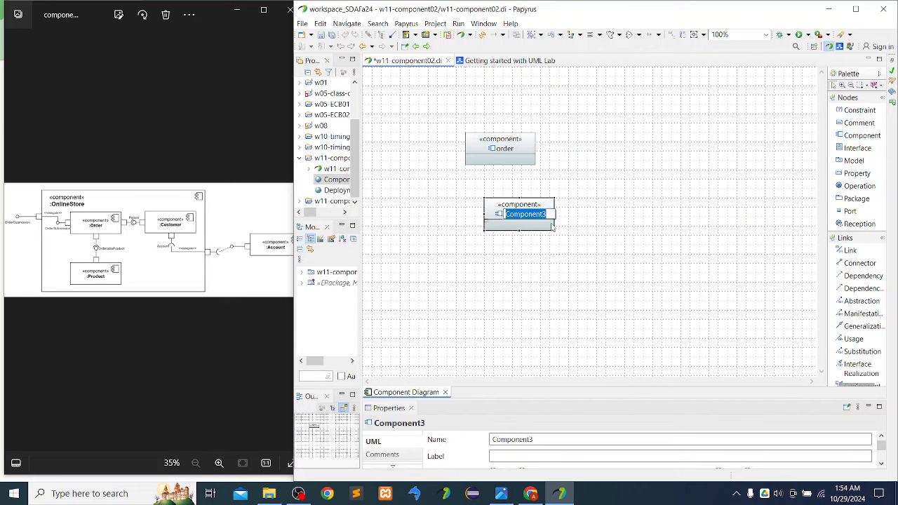
{"action": "type", "text": "prod"}
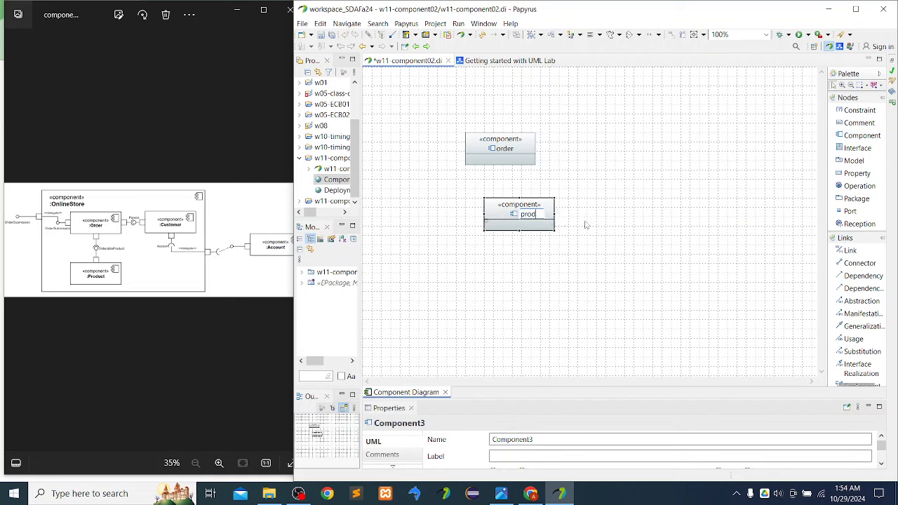
{"action": "type", "text": "uct"}
{"action": "left_click", "coordinate": [586, 224]}
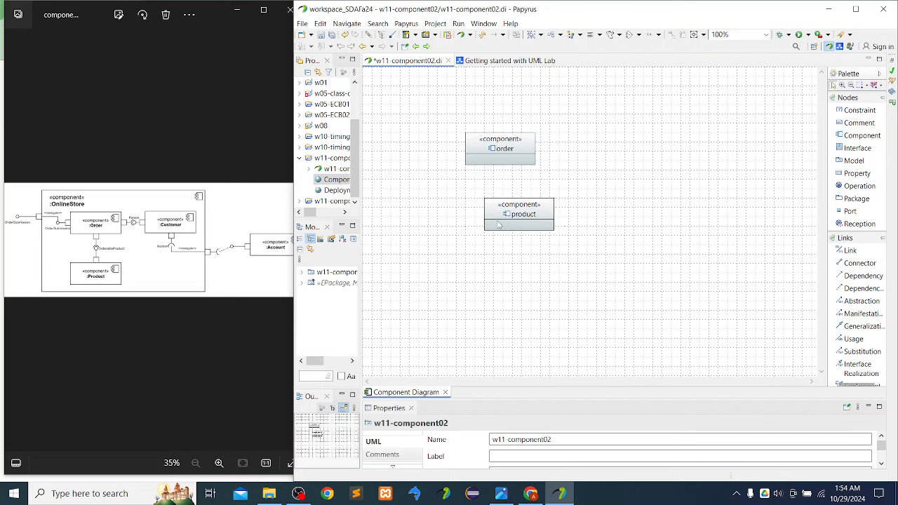
{"action": "left_click_drag", "start_coordinate": [493, 226], "coordinate": [476, 282]}
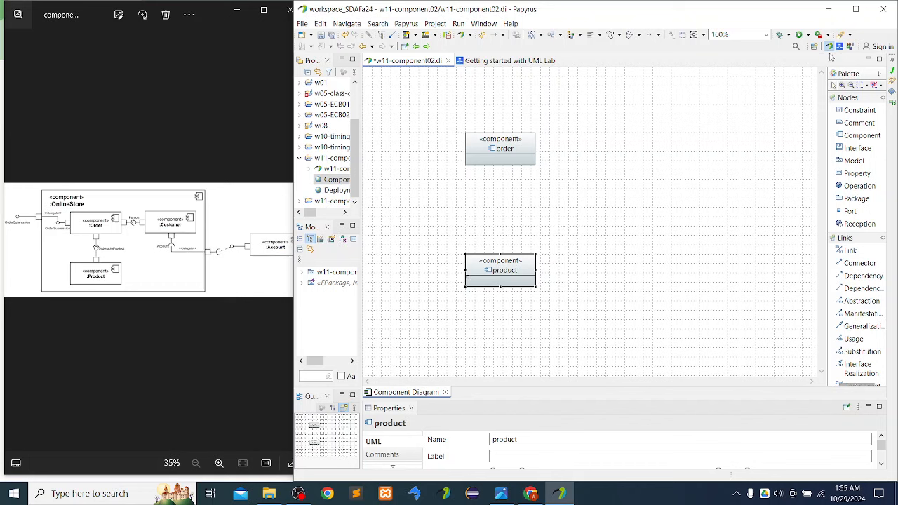
- Add a component named customer and align it level with the order component, on its right side
{"action": "left_click", "coordinate": [858, 136]}
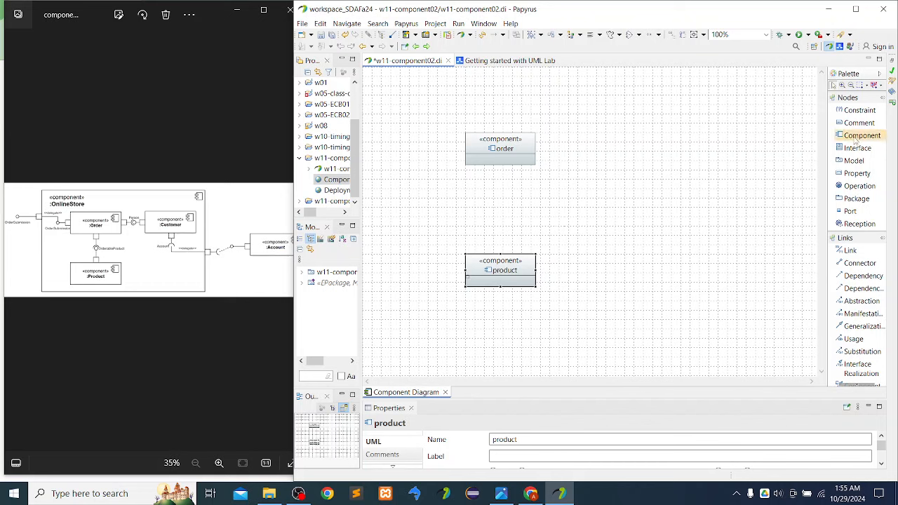
{"action": "left_click", "coordinate": [659, 188]}
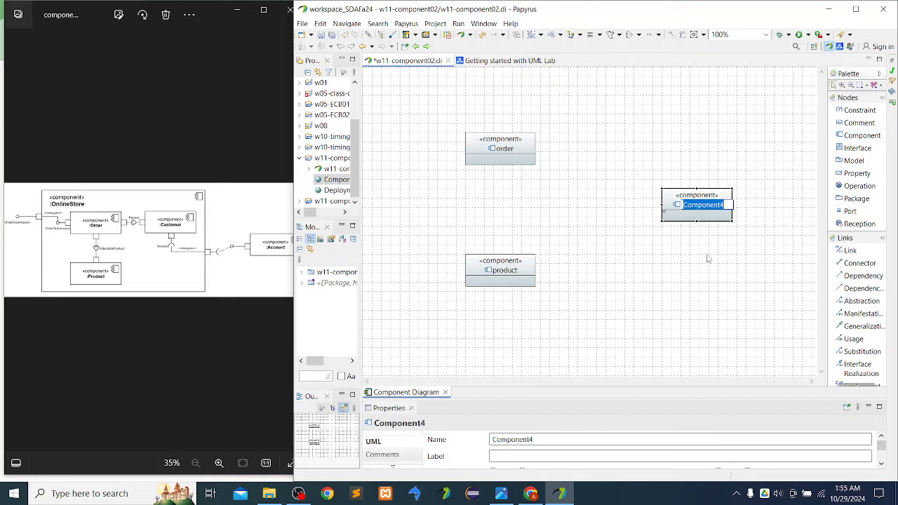
{"action": "type", "text": "cust"}
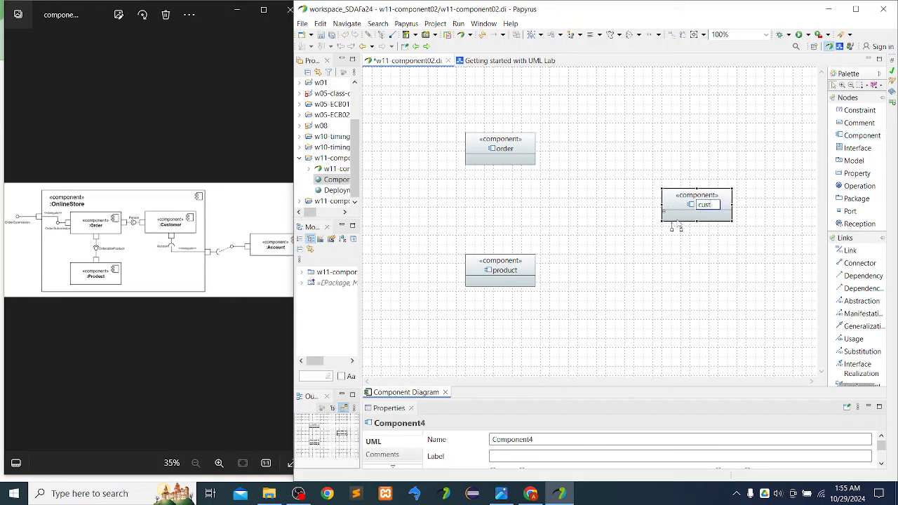
{"action": "type", "text": "omer"}
{"action": "key", "text": "Return"}
{"action": "left_click_drag", "start_coordinate": [684, 203], "coordinate": [646, 136]}
- Move the order and product components further left, keeping them vertically aligned
{"action": "left_click", "coordinate": [475, 146]}
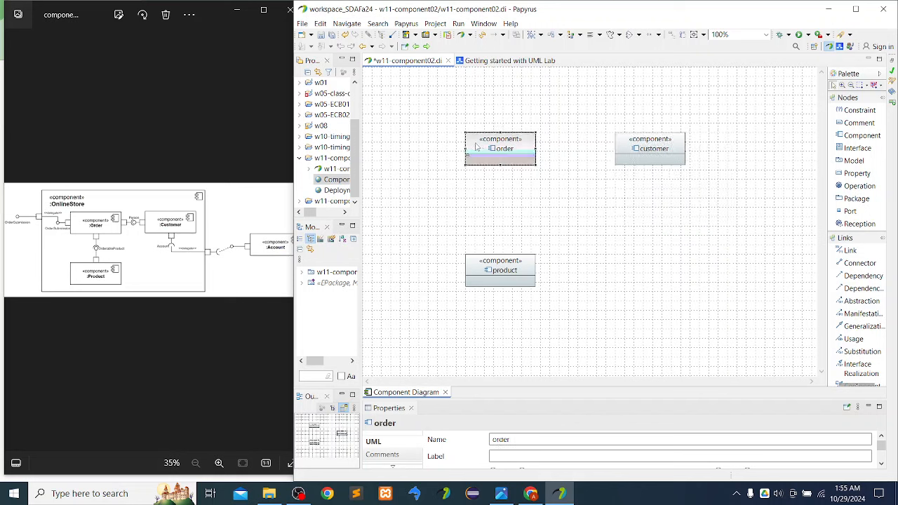
{"action": "left_click_drag", "start_coordinate": [476, 145], "coordinate": [429, 146]}
{"action": "left_click_drag", "start_coordinate": [487, 270], "coordinate": [458, 270]}
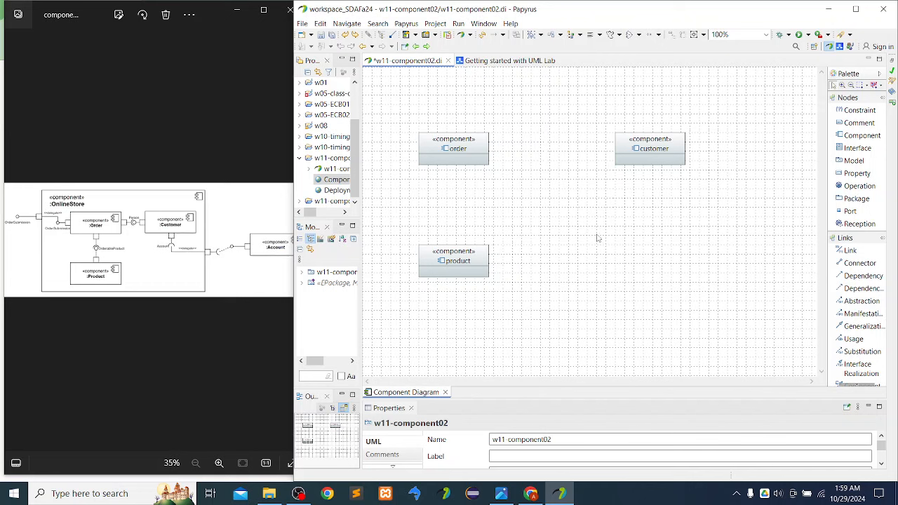
- Add a port on the lower edge of the order component and enlarge the properties area
{"action": "left_click", "coordinate": [849, 210]}
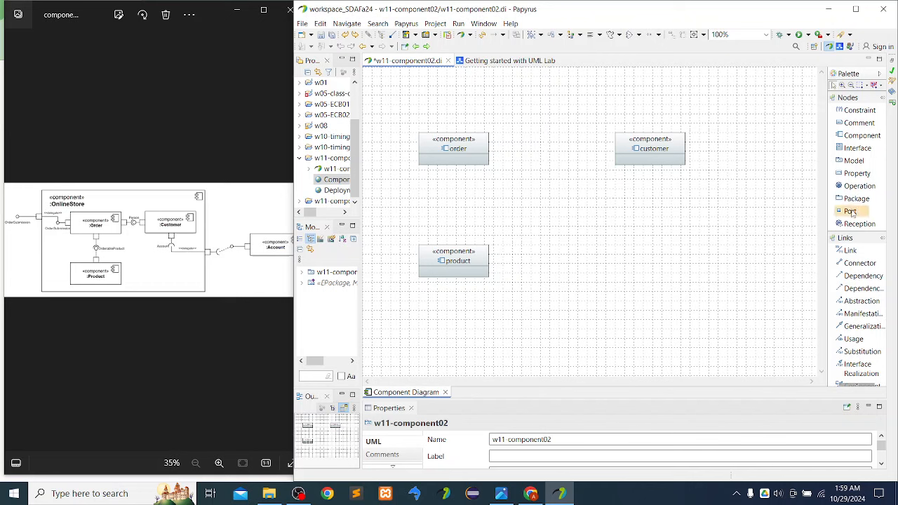
{"action": "left_click", "coordinate": [459, 167]}
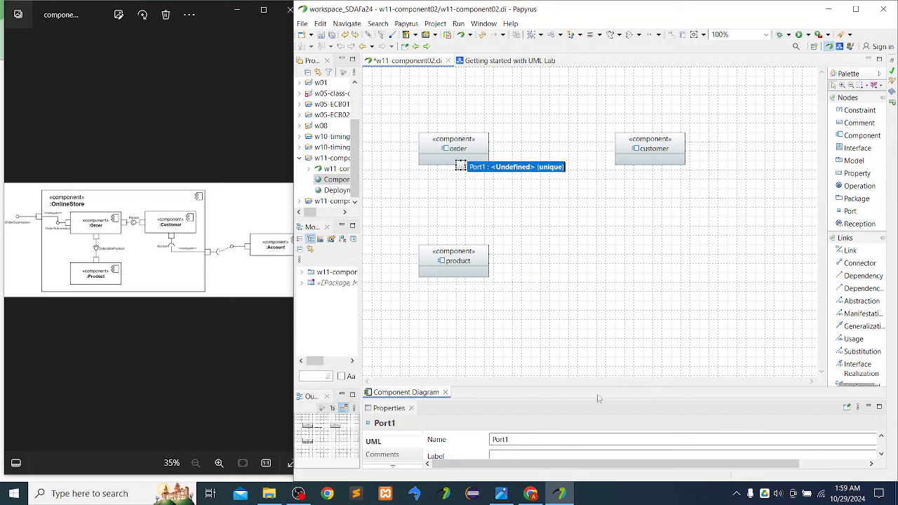
{"action": "left_click_drag", "start_coordinate": [602, 400], "coordinate": [601, 359]}
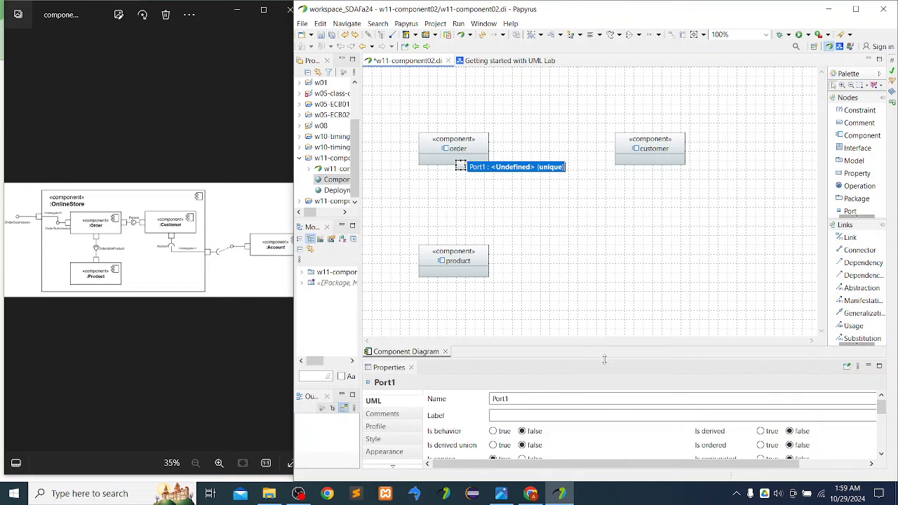
{"action": "left_click", "coordinate": [600, 425]}
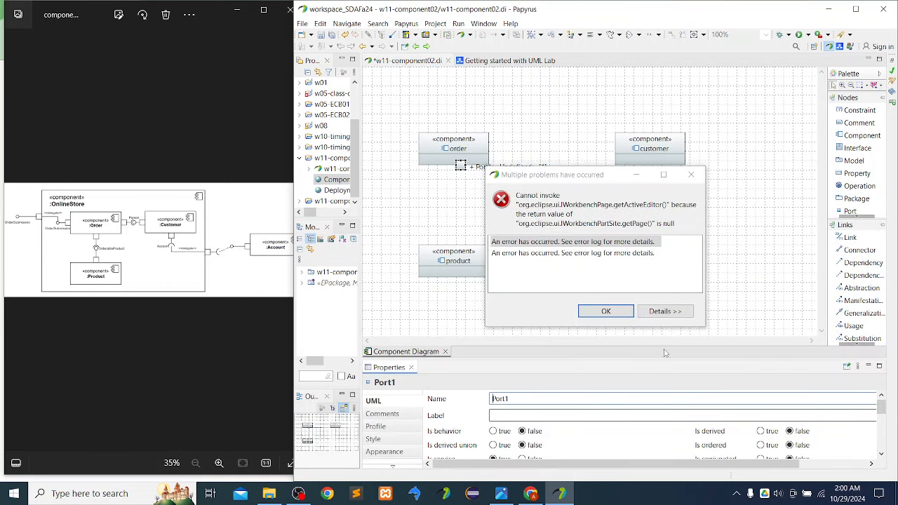
{"action": "left_click", "coordinate": [617, 312]}
- Set the order component's port type to the primitive type Real
{"action": "left_click_drag", "start_coordinate": [882, 408], "coordinate": [884, 421]}
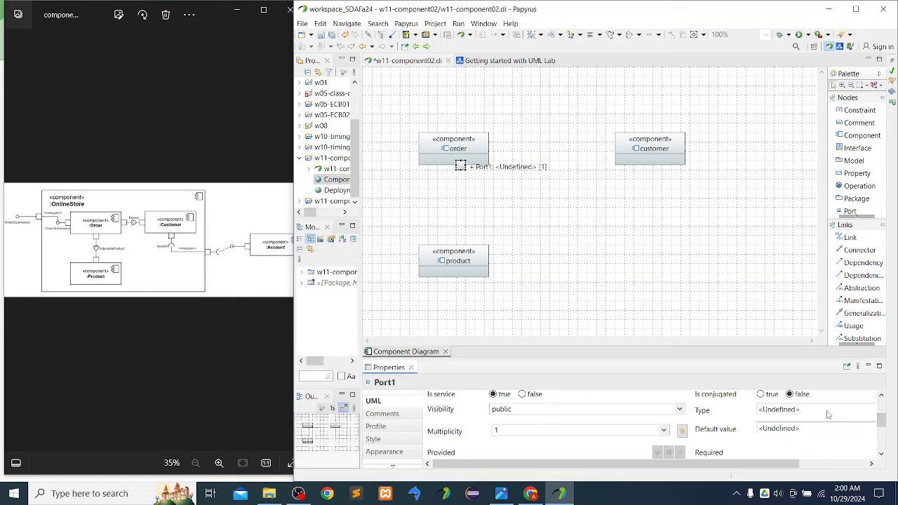
{"action": "left_click_drag", "start_coordinate": [772, 463], "coordinate": [839, 464]}
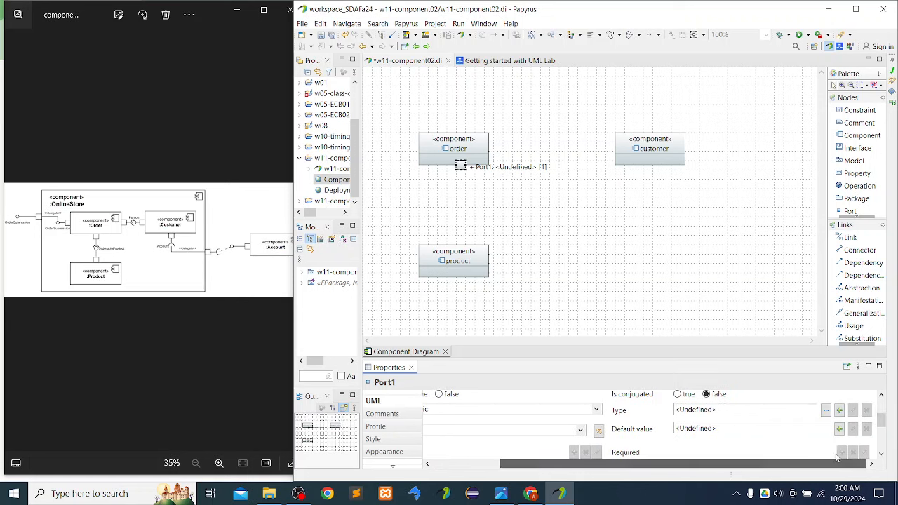
{"action": "left_click", "coordinate": [826, 409]}
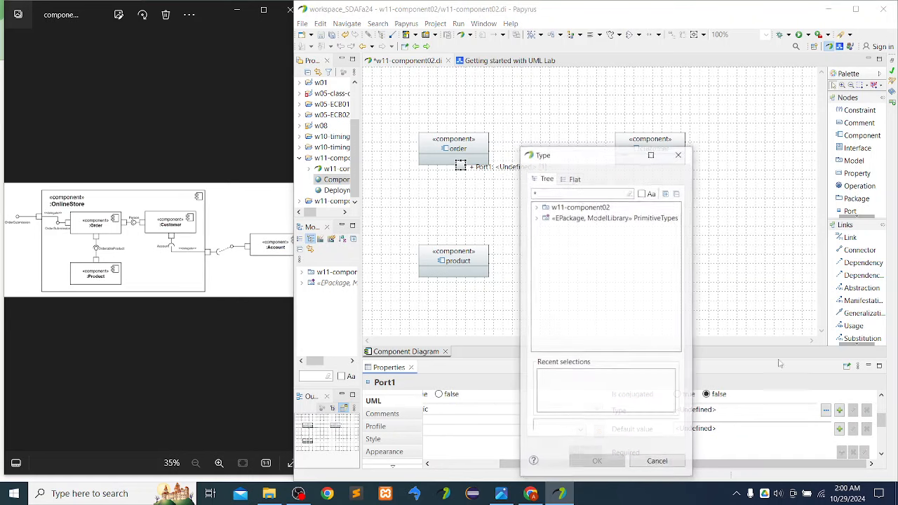
{"action": "left_click", "coordinate": [537, 218]}
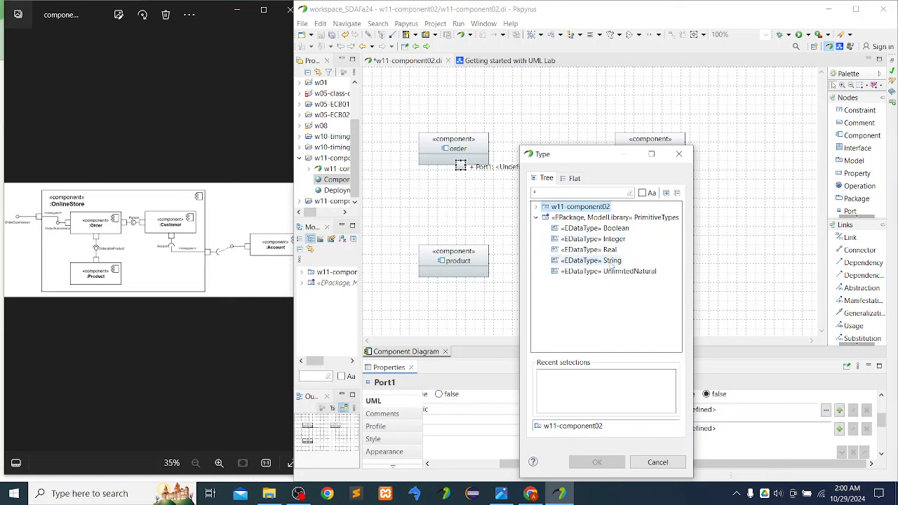
{"action": "left_click", "coordinate": [584, 251]}
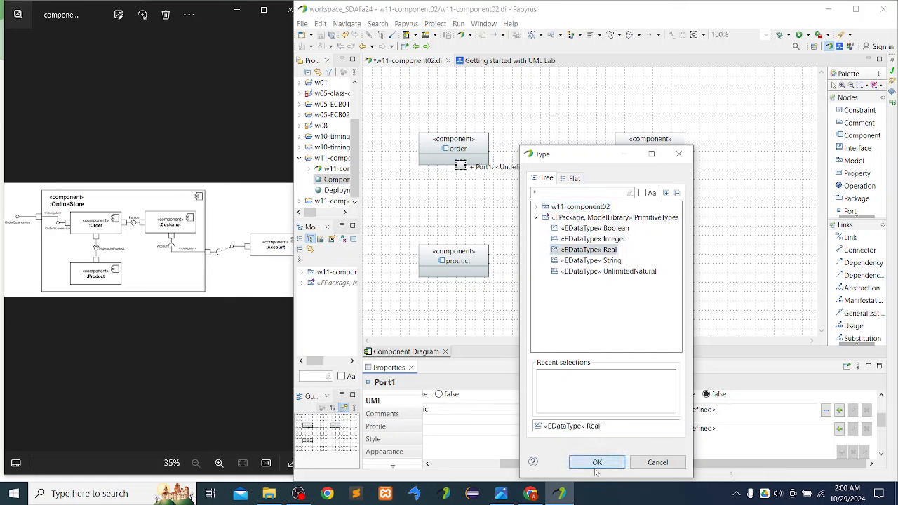
{"action": "left_click", "coordinate": [596, 461]}
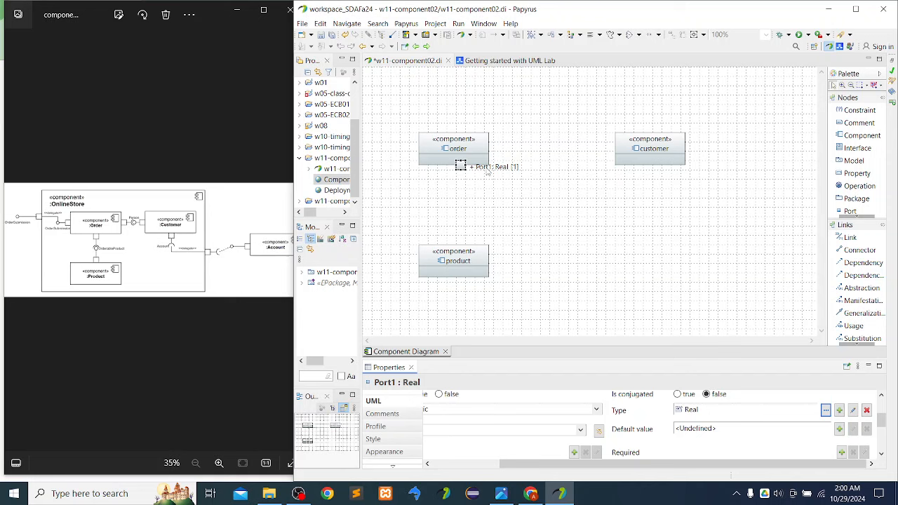
- Clear the name of the order component's port and move its label down, just below the component
{"action": "left_click", "coordinate": [486, 168]}
{"action": "left_click", "coordinate": [605, 310]}
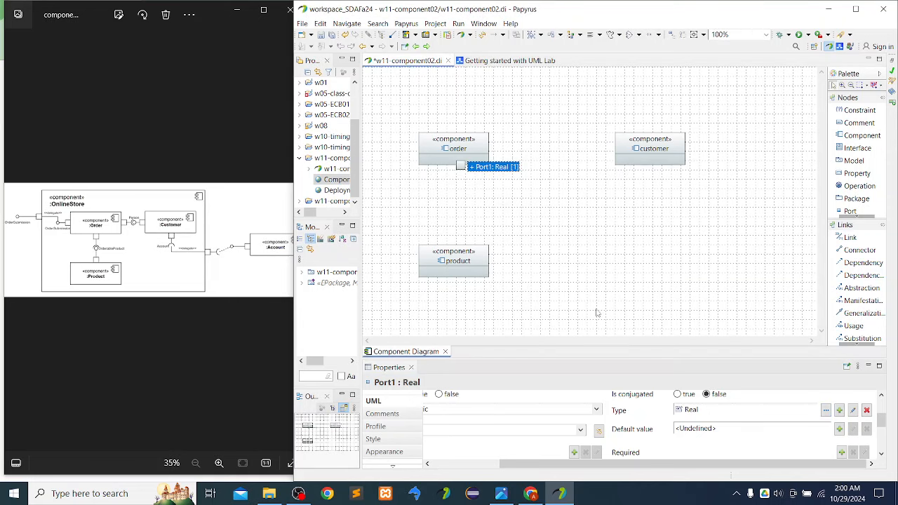
{"action": "left_click", "coordinate": [556, 464]}
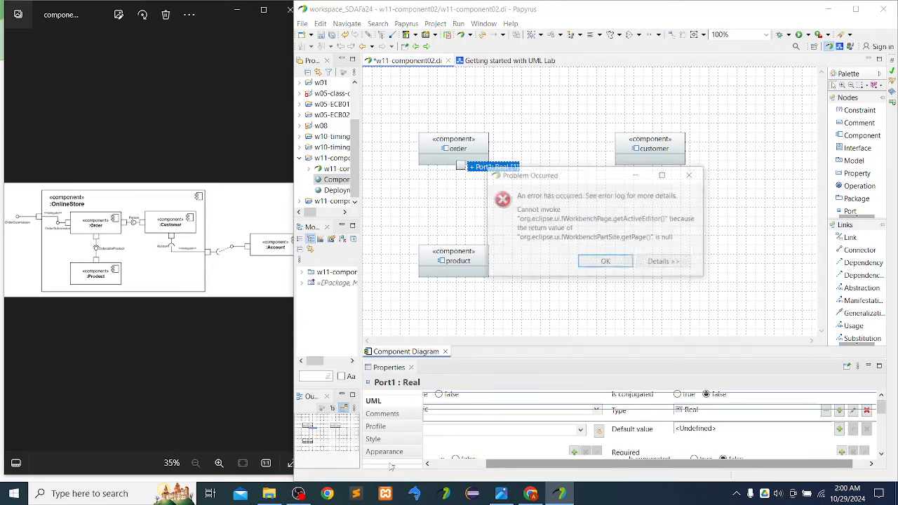
{"action": "left_click", "coordinate": [603, 310]}
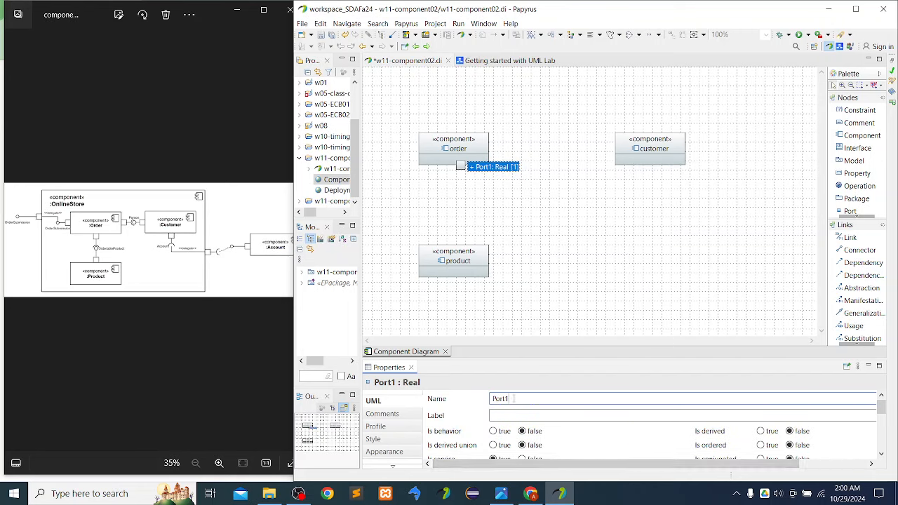
{"action": "left_click_drag", "start_coordinate": [513, 398], "coordinate": [490, 397]}
{"action": "key", "text": "BackSpace"}
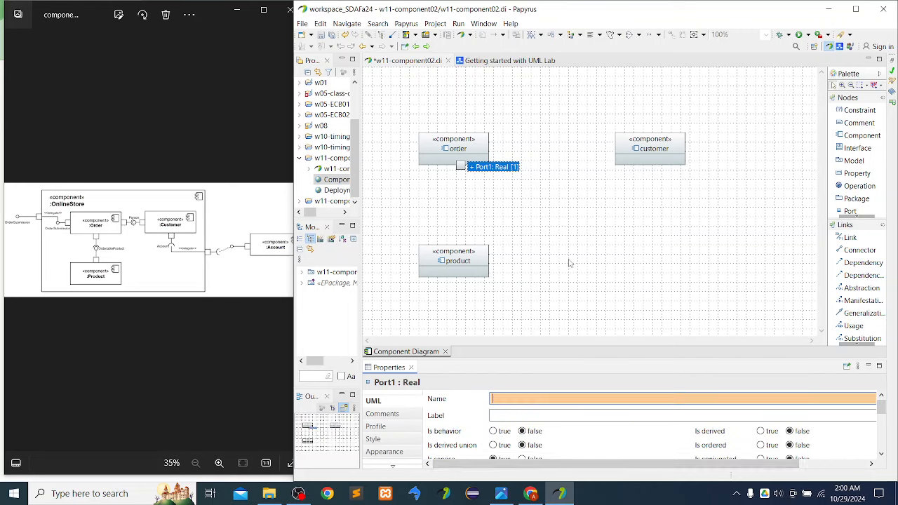
{"action": "left_click", "coordinate": [596, 221]}
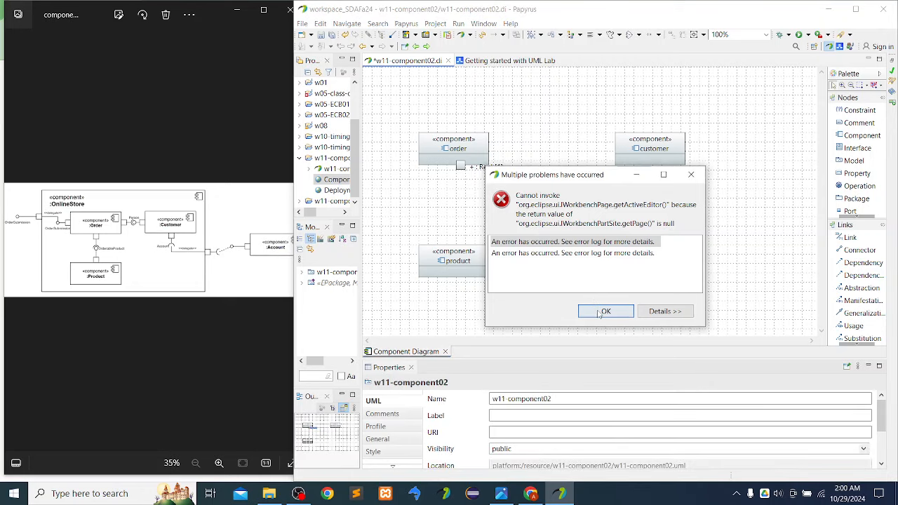
{"action": "left_click", "coordinate": [600, 313]}
{"action": "left_click", "coordinate": [492, 168]}
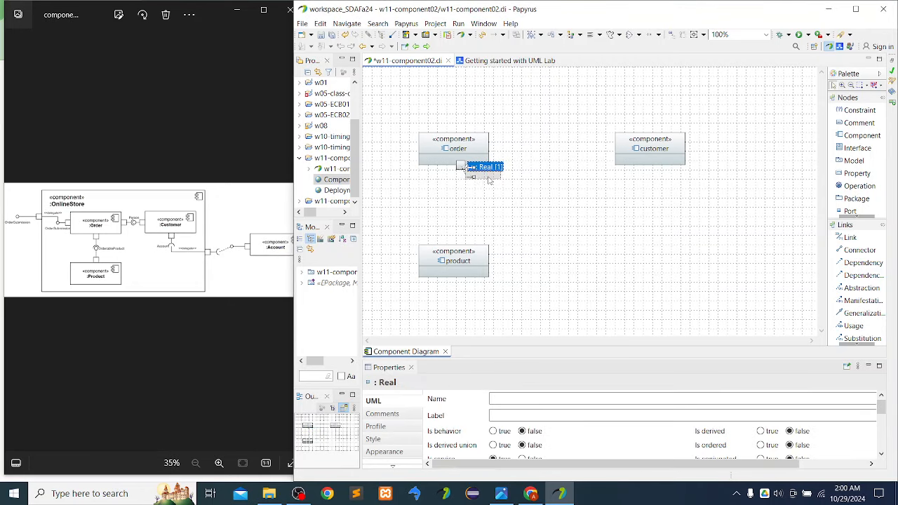
{"action": "left_click", "coordinate": [511, 176]}
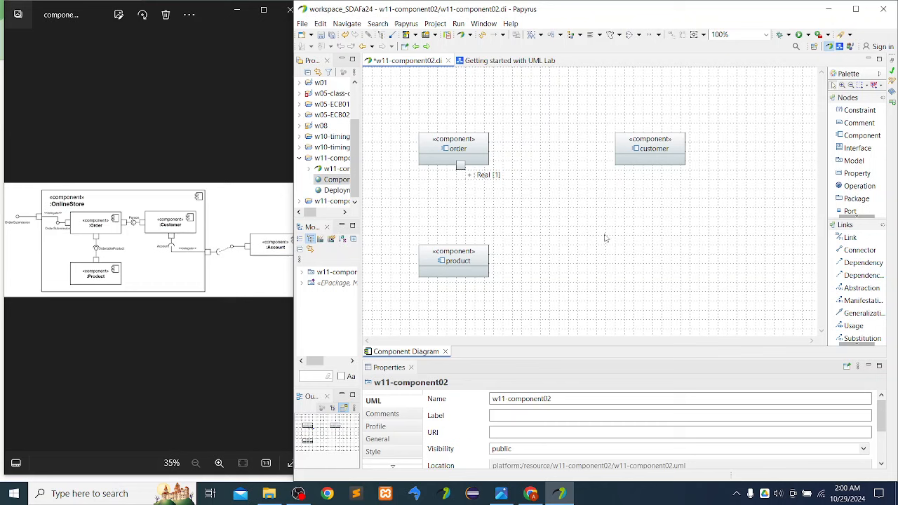
- Copy the order component's port and paste it onto the product component
{"action": "left_click", "coordinate": [851, 214]}
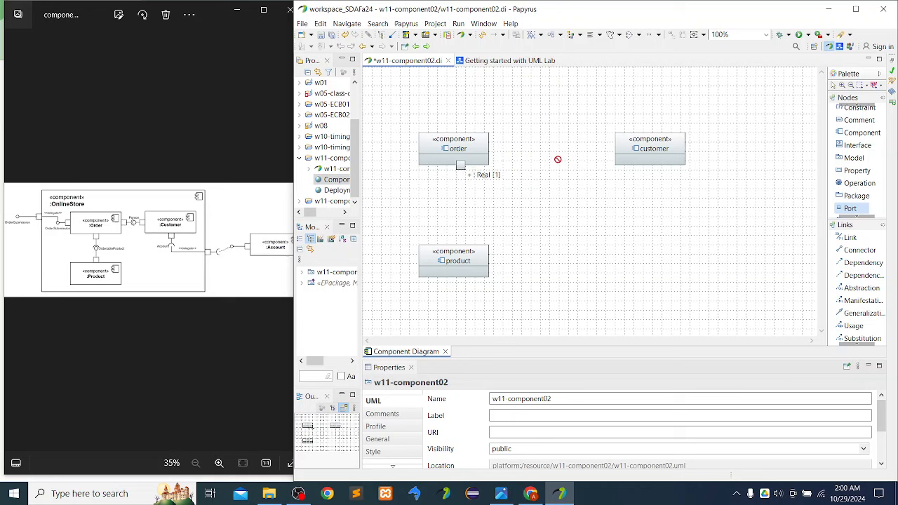
{"action": "key", "text": "Escape"}
{"action": "left_click", "coordinate": [466, 171]}
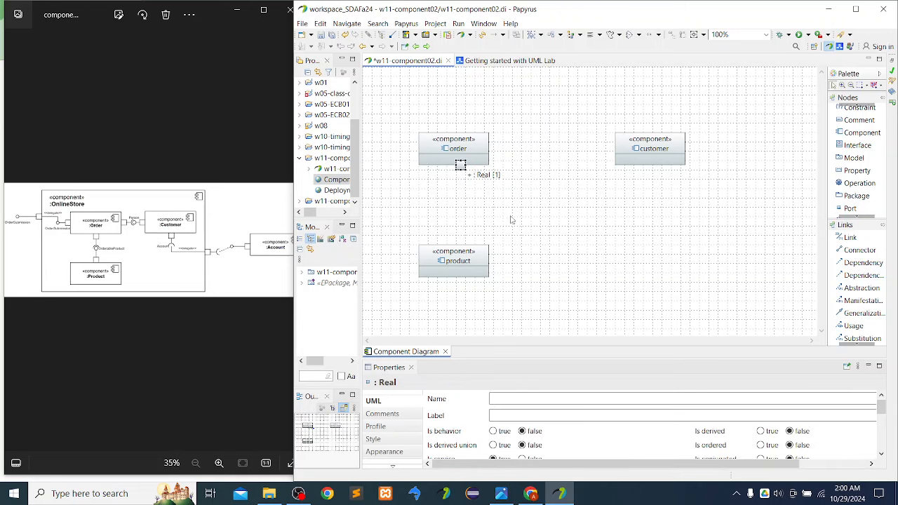
{"action": "left_click", "coordinate": [463, 257]}
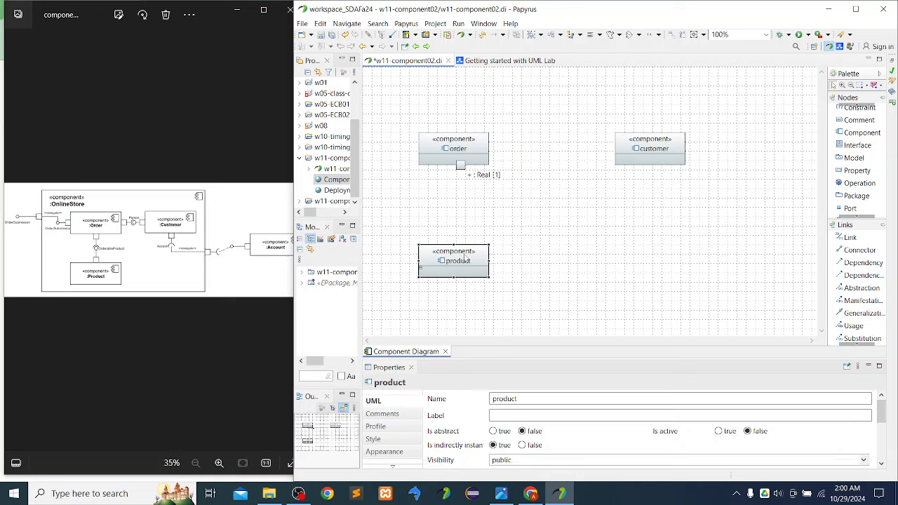
{"action": "key", "text": "ctrl+v"}
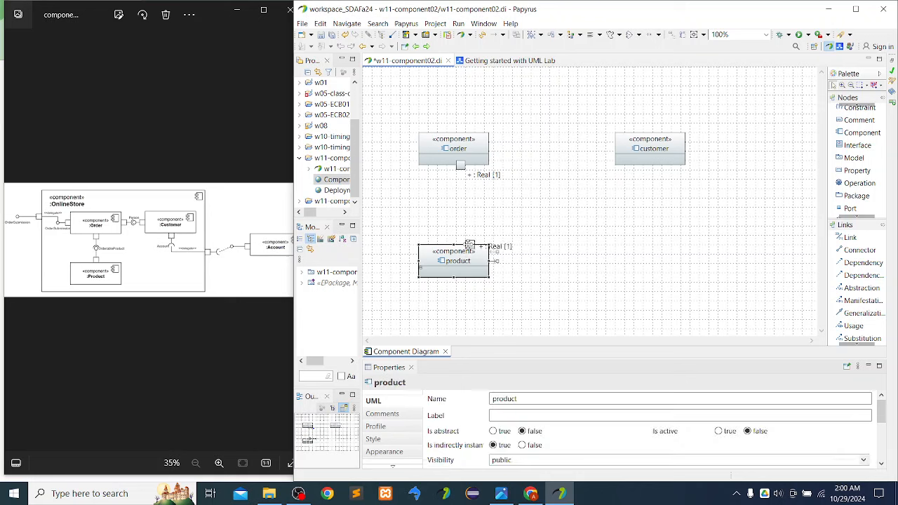
- Center the copied port on the product component's upper edge and move product further down below order
{"action": "left_click_drag", "start_coordinate": [469, 243], "coordinate": [448, 245]}
{"action": "left_click", "coordinate": [467, 260]}
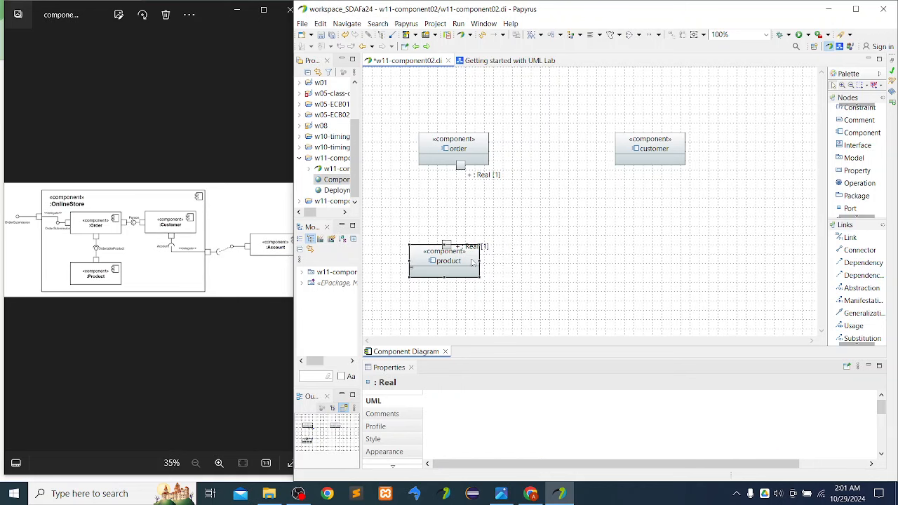
{"action": "left_click_drag", "start_coordinate": [477, 262], "coordinate": [476, 261]}
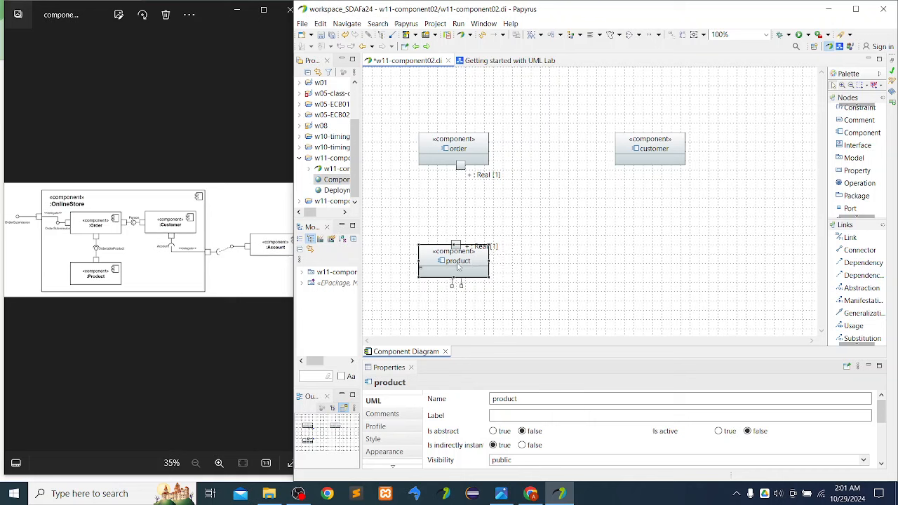
{"action": "left_click_drag", "start_coordinate": [457, 265], "coordinate": [457, 320]}
{"action": "left_click", "coordinate": [539, 219]}
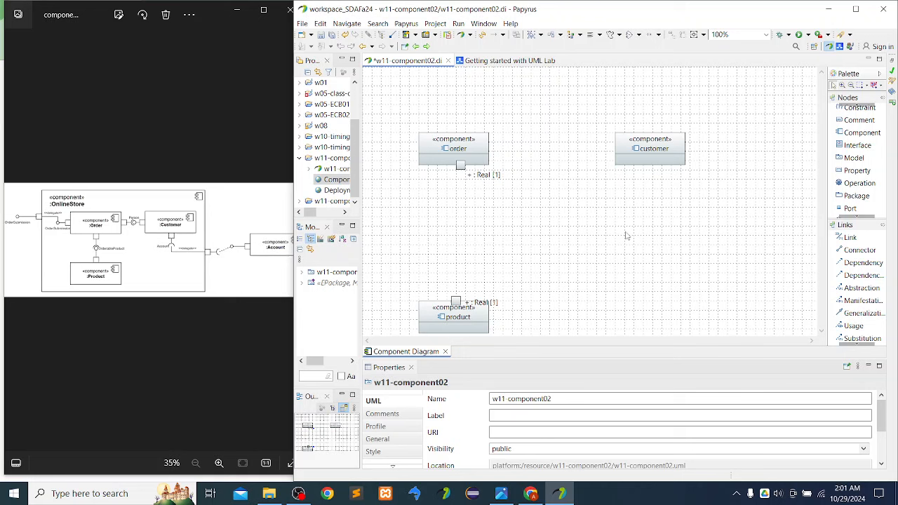
- Add an interface to the diagram between the order and product components, just below order's port
{"action": "left_click", "coordinate": [863, 148]}
{"action": "left_click_drag", "start_coordinate": [447, 199], "coordinate": [494, 245]}
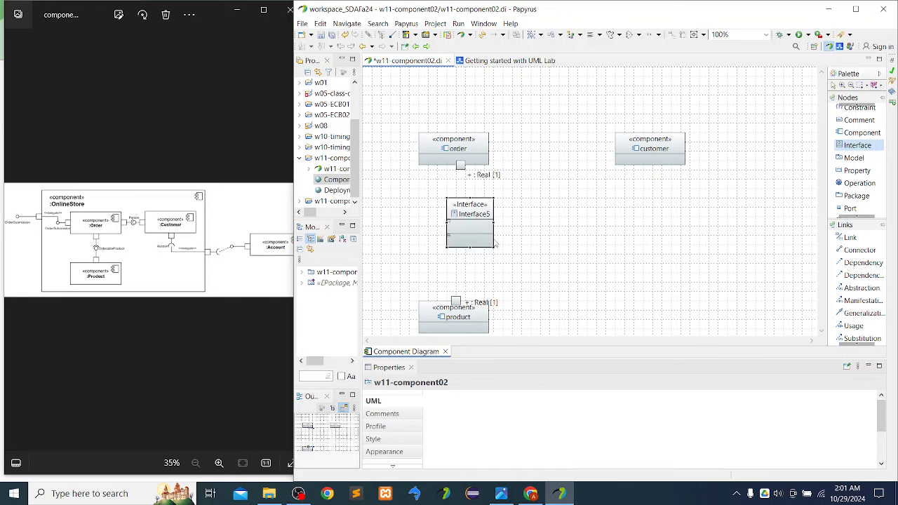
{"action": "left_click", "coordinate": [554, 218]}
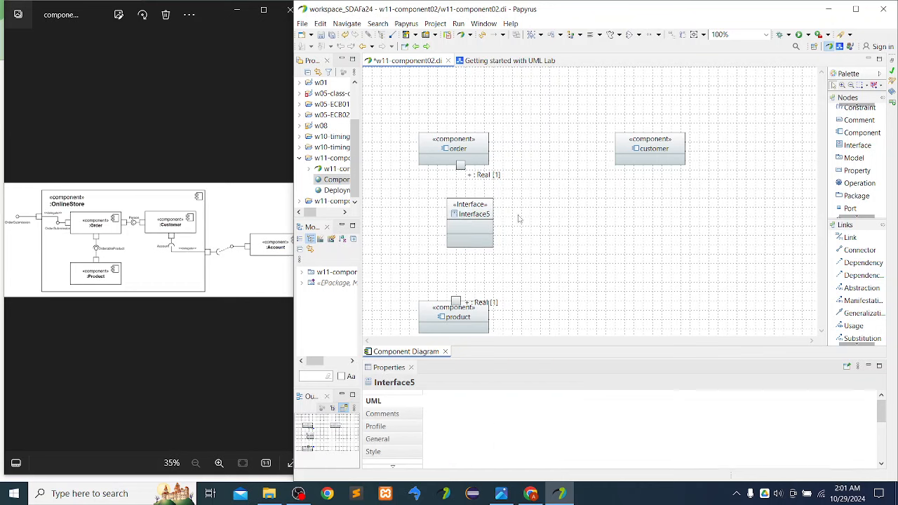
- Draw a Usage link from the order component's port to the interface below it, leaving the link unnamed
{"action": "left_click", "coordinate": [467, 222]}
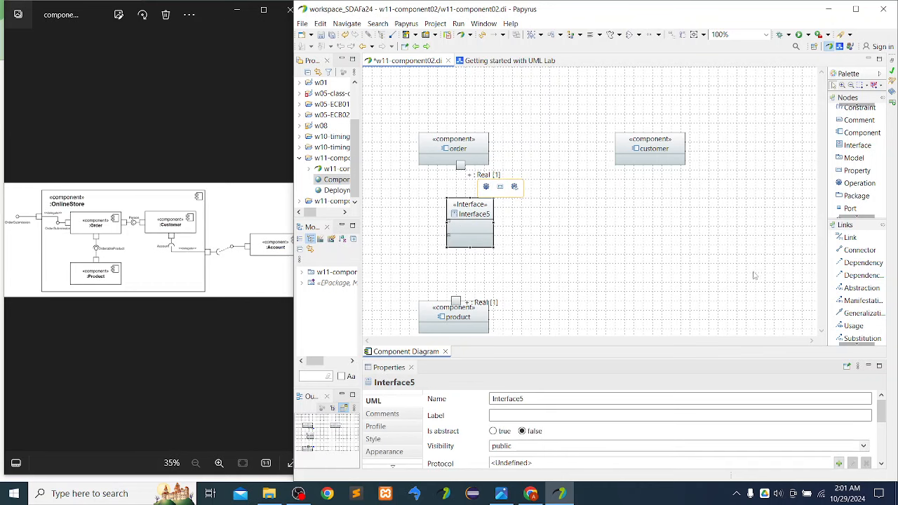
{"action": "left_click", "coordinate": [868, 301]}
{"action": "scroll", "coordinate": [867, 304], "scroll_direction": "down", "scroll_amount": 3}
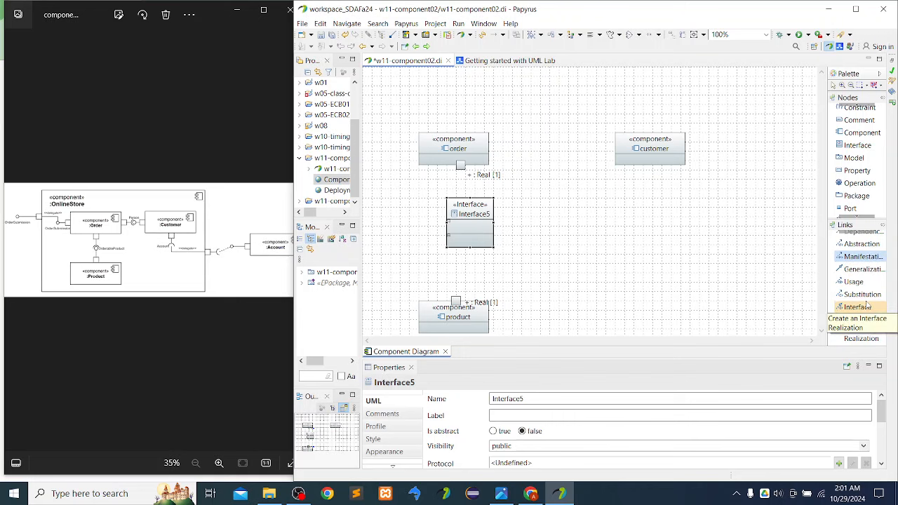
{"action": "left_click", "coordinate": [853, 281]}
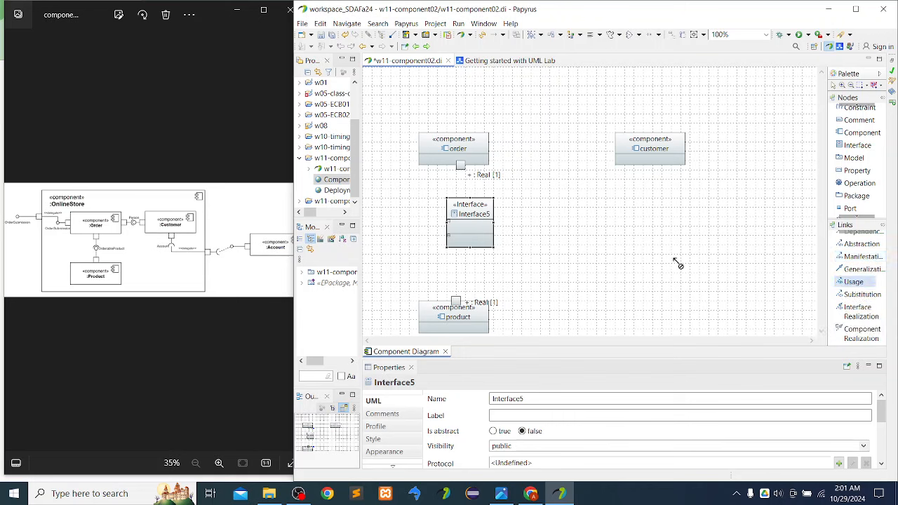
{"action": "left_click_drag", "start_coordinate": [461, 167], "coordinate": [467, 203]}
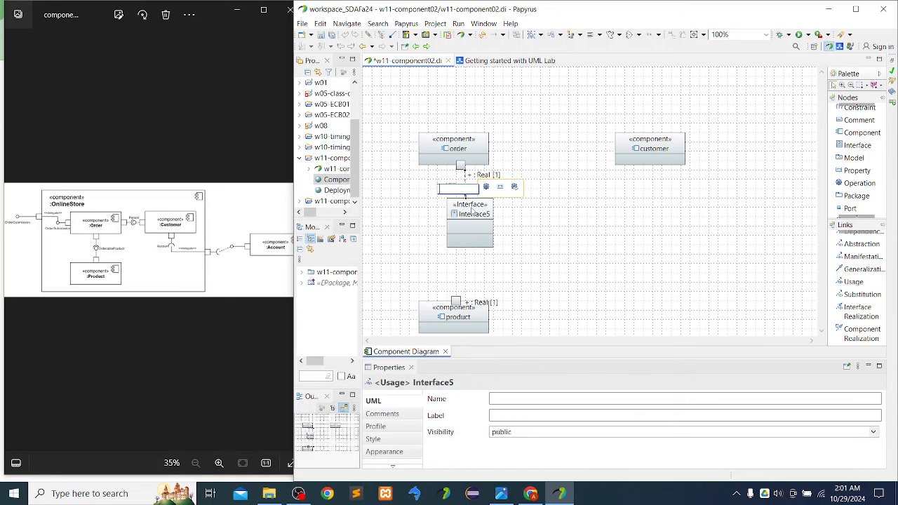
{"action": "left_click", "coordinate": [527, 227]}
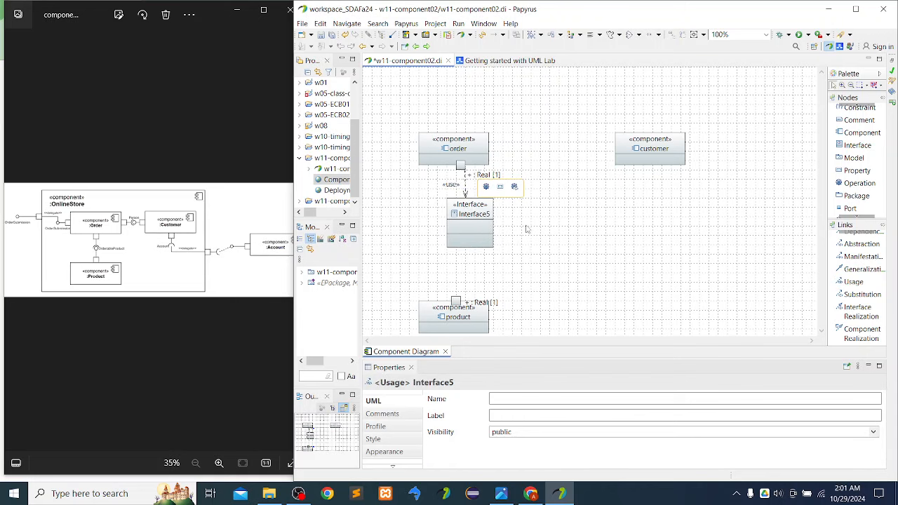
- Display the interface below order as a lollipop
{"action": "left_click", "coordinate": [471, 219]}
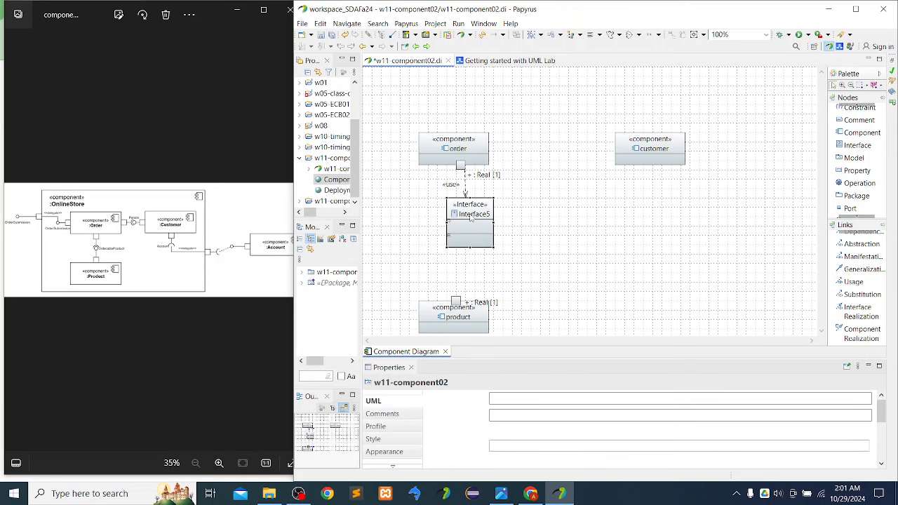
{"action": "right_click", "coordinate": [470, 218]}
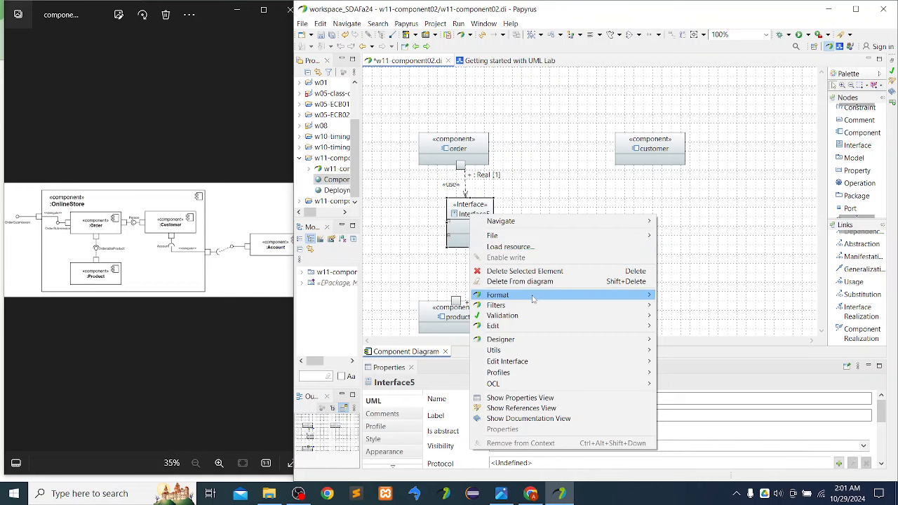
{"action": "mouse_move", "coordinate": [533, 299]}
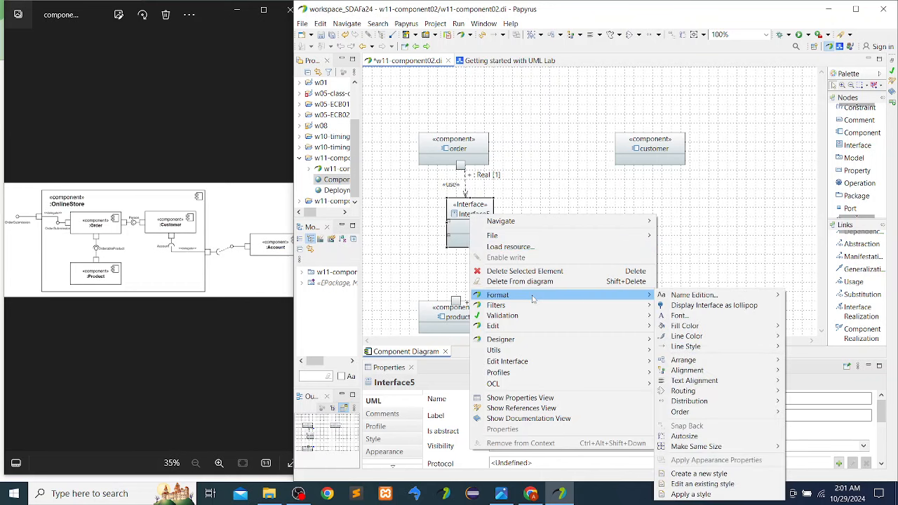
{"action": "left_click", "coordinate": [711, 306]}
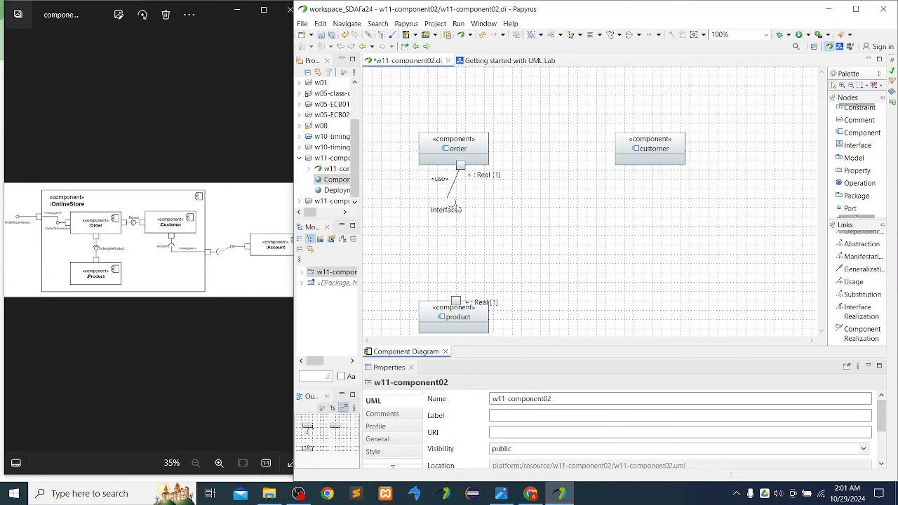
- Move the interface symbol slightly down and adjust where its usage link attaches to order's port
{"action": "left_click_drag", "start_coordinate": [456, 204], "coordinate": [465, 214]}
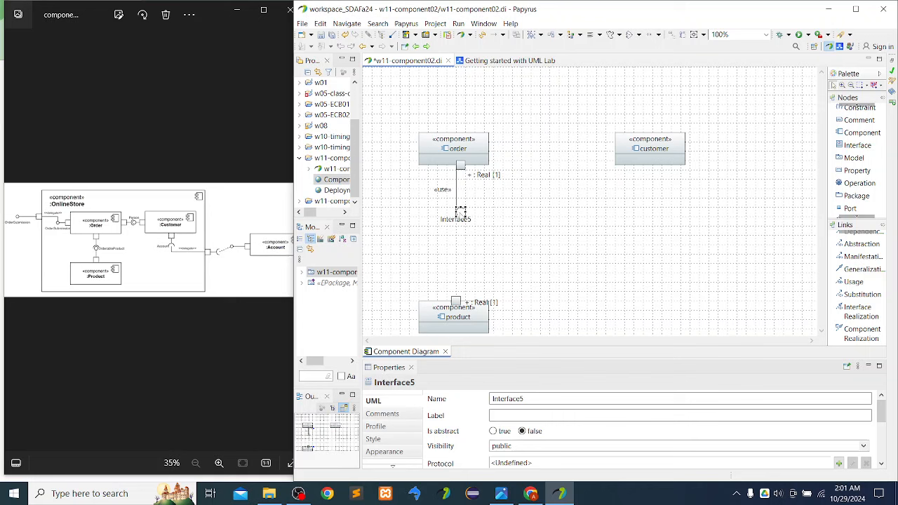
{"action": "left_click", "coordinate": [456, 199]}
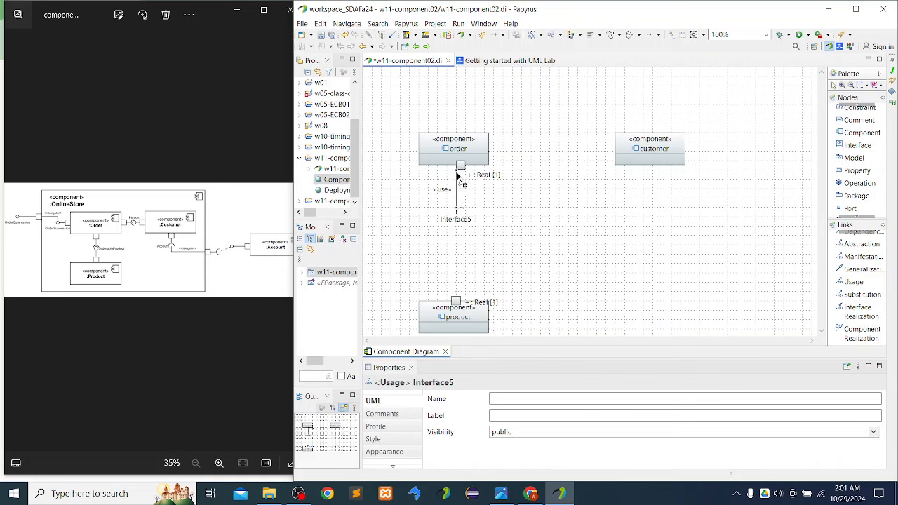
{"action": "left_click_drag", "start_coordinate": [458, 166], "coordinate": [461, 165]}
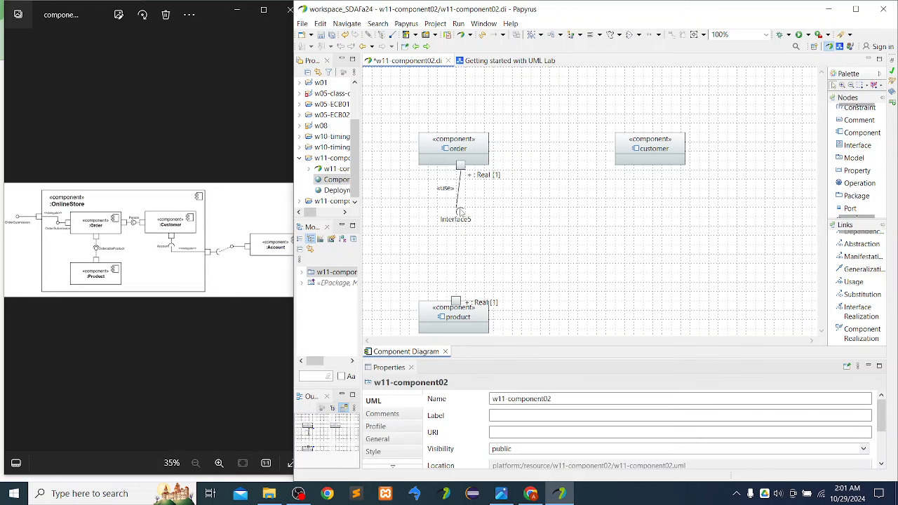
- Enlarge the interface's socket symbol and reattach the usage link at the top center of its arc
{"action": "left_click", "coordinate": [462, 213]}
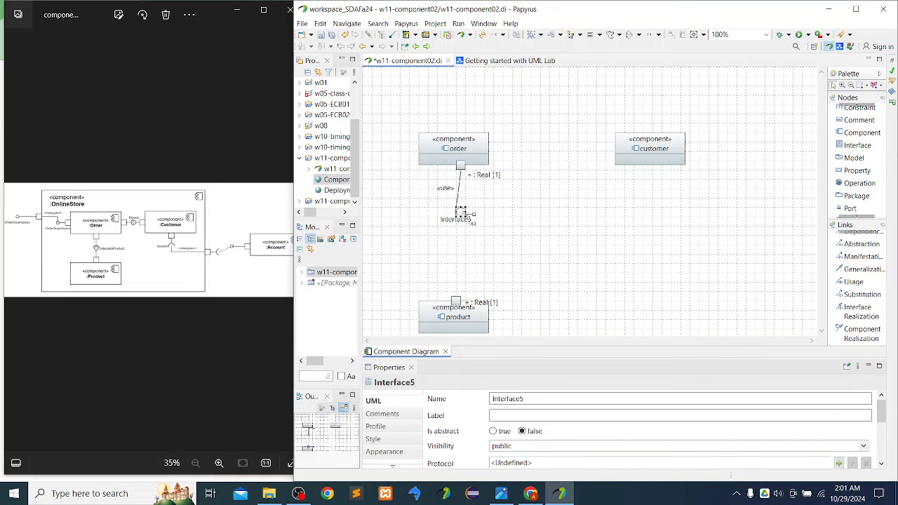
{"action": "left_click_drag", "start_coordinate": [472, 221], "coordinate": [485, 236]}
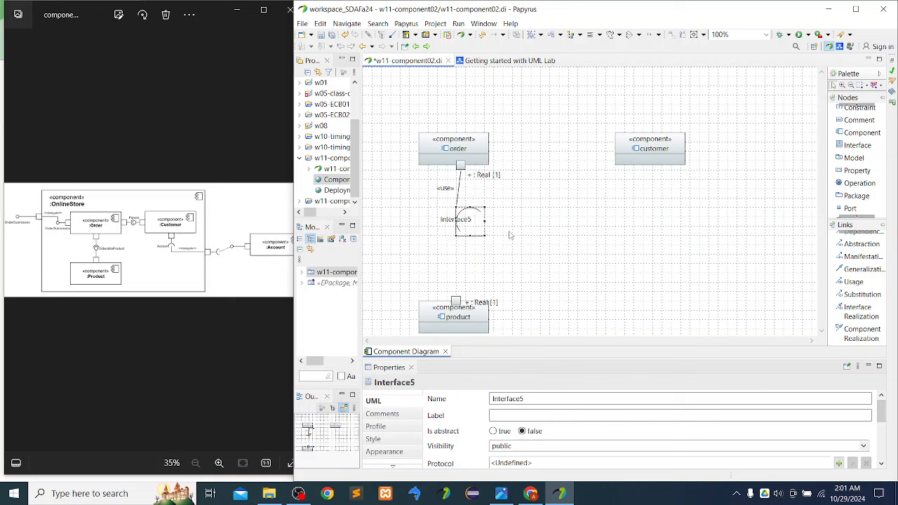
{"action": "left_click", "coordinate": [458, 207]}
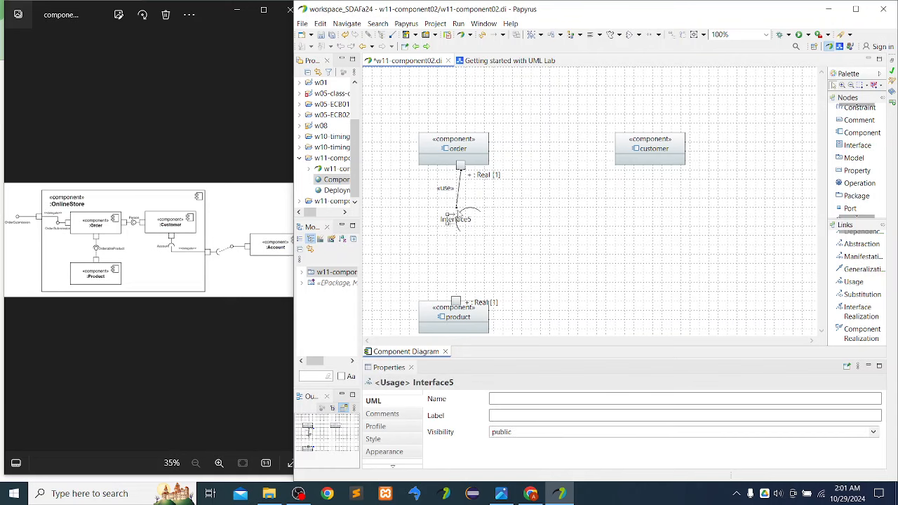
{"action": "left_click_drag", "start_coordinate": [457, 208], "coordinate": [464, 206]}
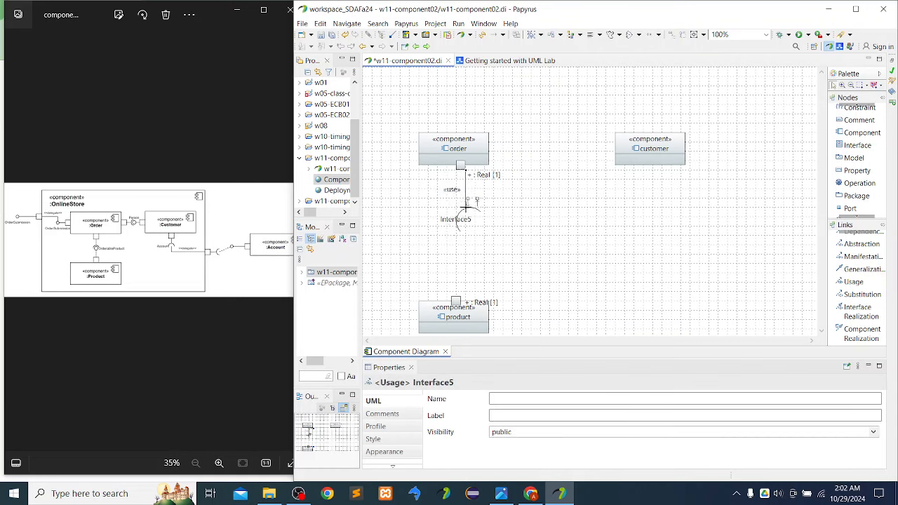
{"action": "left_click", "coordinate": [504, 225]}
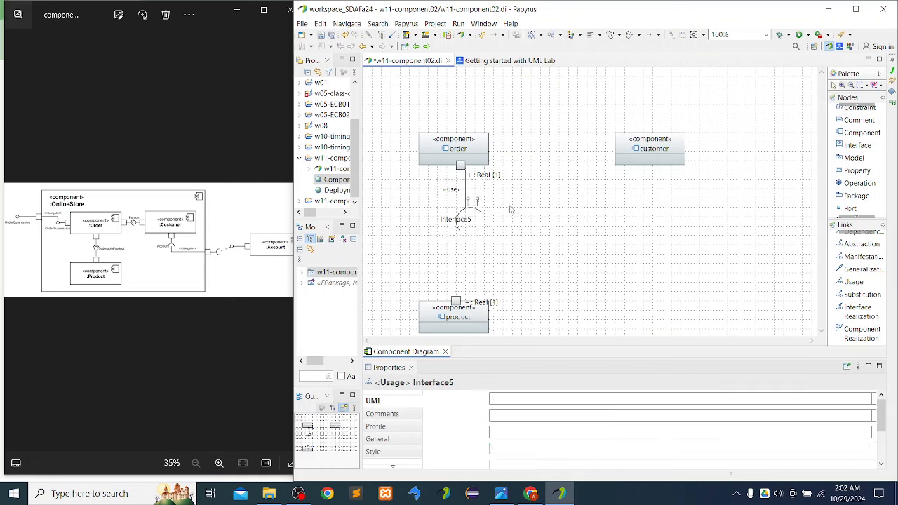
- Clear the name of the interface used by order's port and dismiss the error dialogs
{"action": "left_click", "coordinate": [456, 222]}
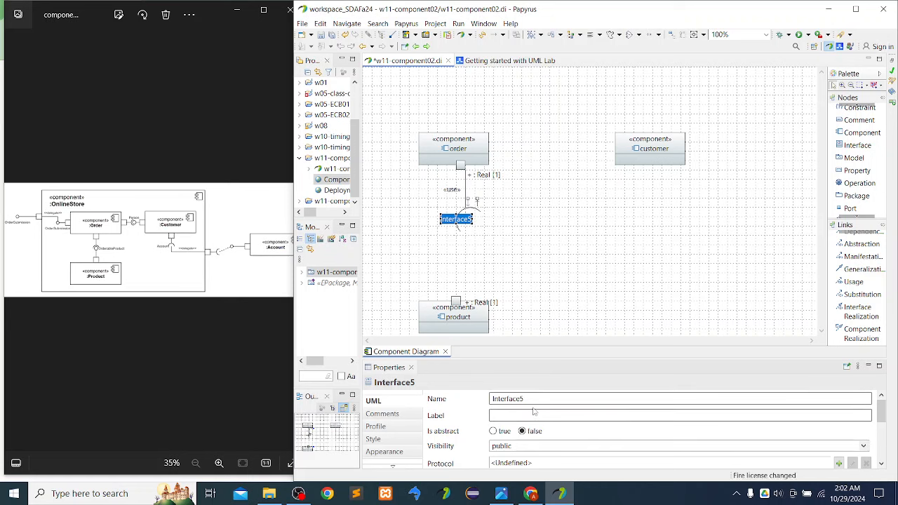
{"action": "left_click", "coordinate": [532, 398]}
{"action": "left_click", "coordinate": [592, 310]}
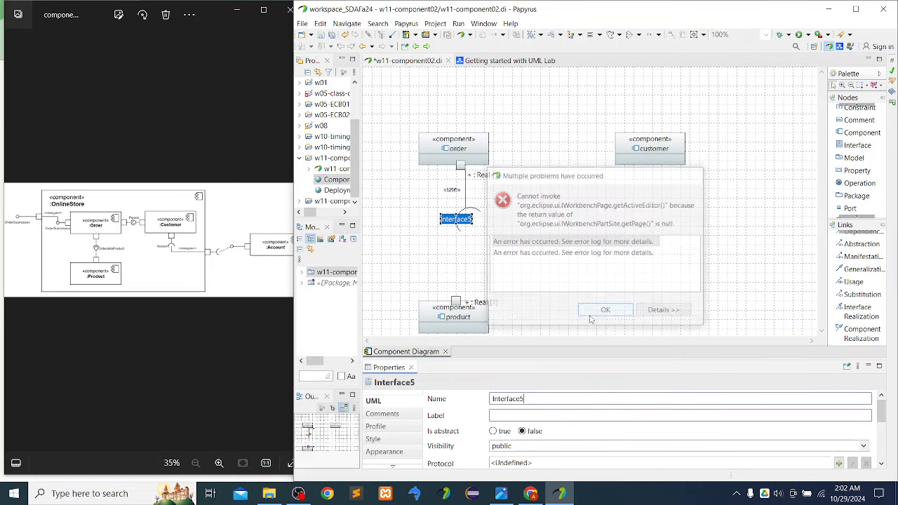
{"action": "left_click_drag", "start_coordinate": [542, 397], "coordinate": [485, 397]}
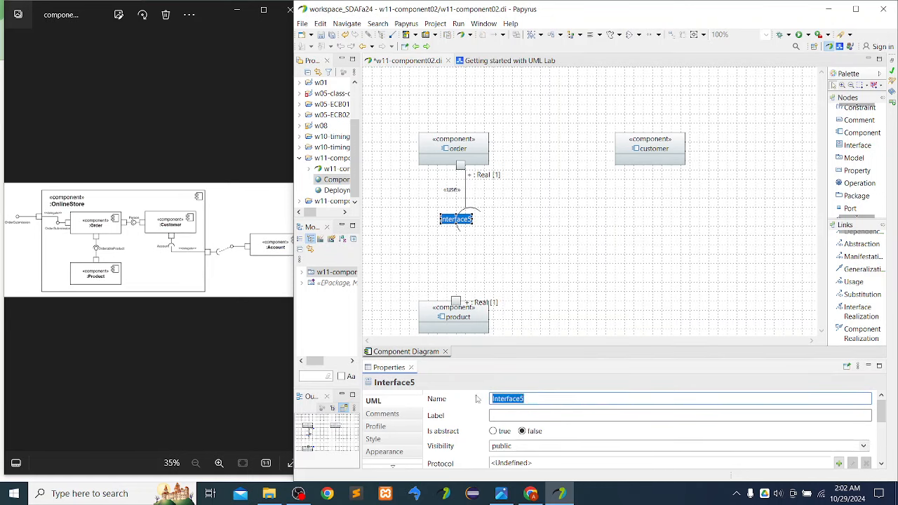
{"action": "key", "text": "BackSpace"}
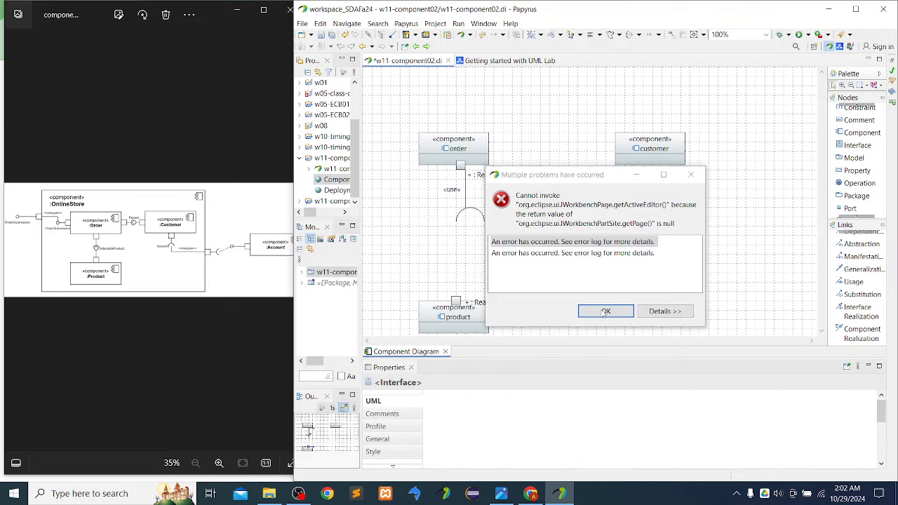
{"action": "left_click", "coordinate": [604, 311]}
- Widen the unnamed socket symbol and shift it up toward order's port
{"action": "left_click", "coordinate": [461, 216]}
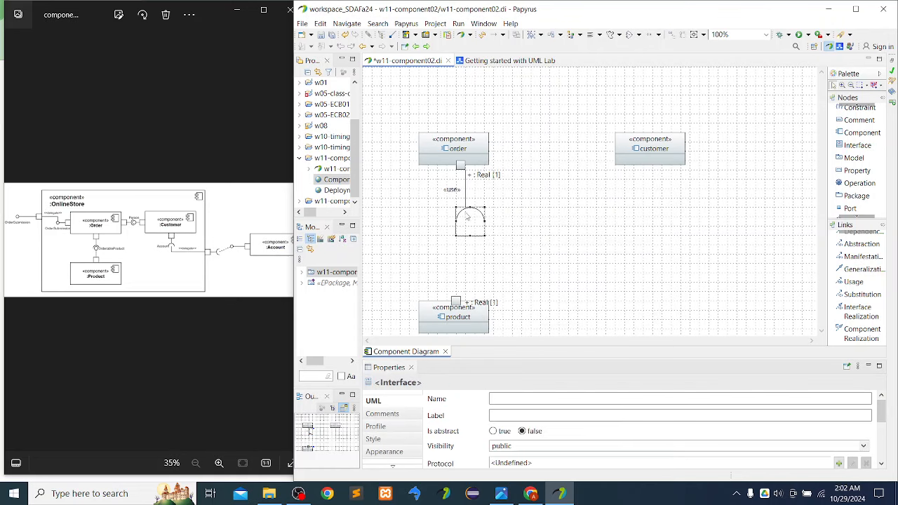
{"action": "left_click", "coordinate": [455, 211]}
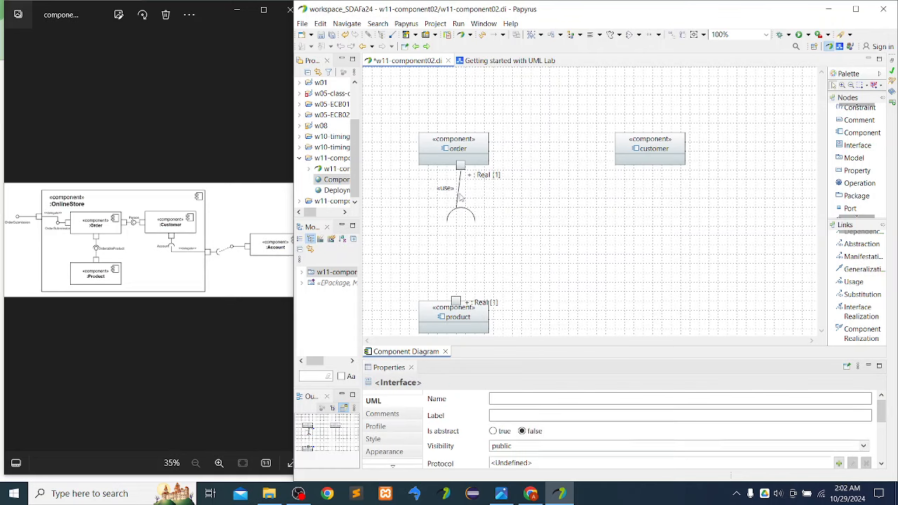
{"action": "left_click", "coordinate": [456, 209]}
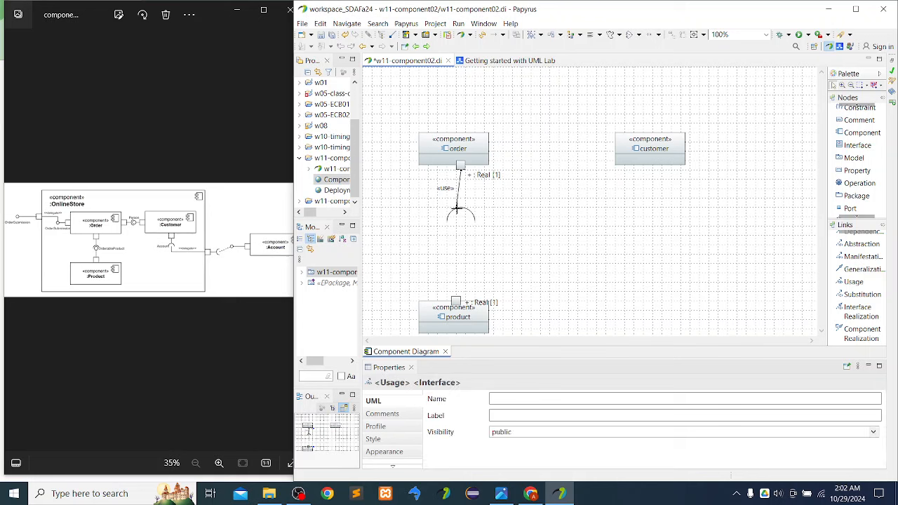
{"action": "left_click_drag", "start_coordinate": [460, 209], "coordinate": [483, 204]}
{"action": "left_click", "coordinate": [463, 221]}
{"action": "left_click", "coordinate": [470, 201]}
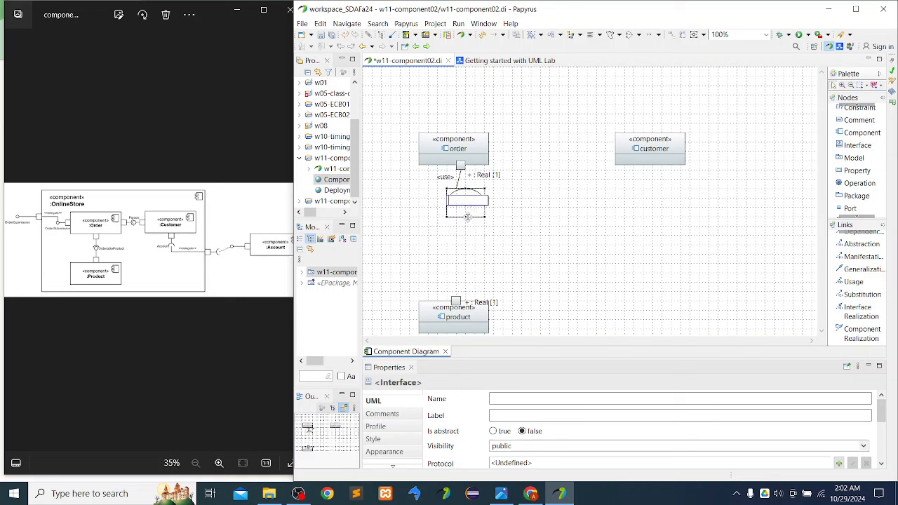
- Reposition the widened socket just below order's port, with the usage link meeting the top of its arc
{"action": "left_click", "coordinate": [483, 256]}
{"action": "mouse_move", "coordinate": [468, 202]}
{"action": "left_mouse_down"}
{"action": "mouse_move", "coordinate": [460, 219]}
{"action": "mouse_move", "coordinate": [455, 207]}
{"action": "left_mouse_up"}
{"action": "left_click", "coordinate": [449, 204]}
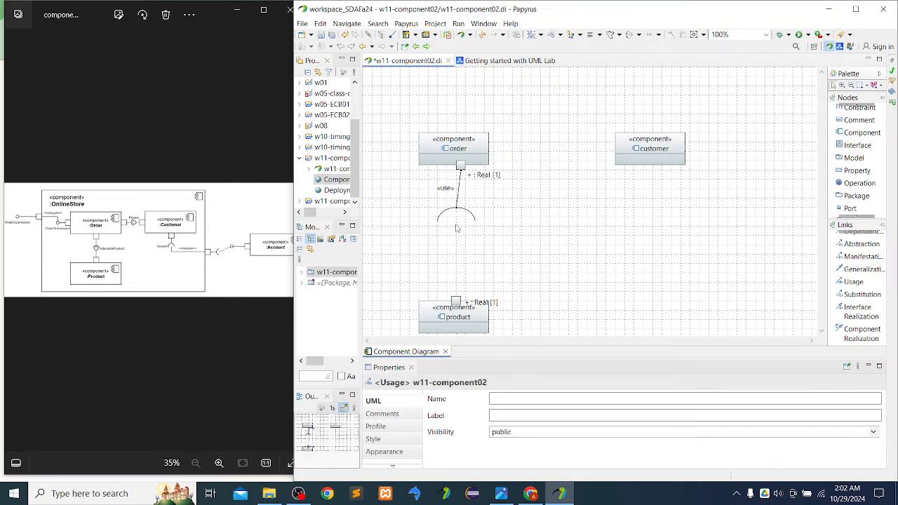
{"action": "left_click", "coordinate": [465, 228]}
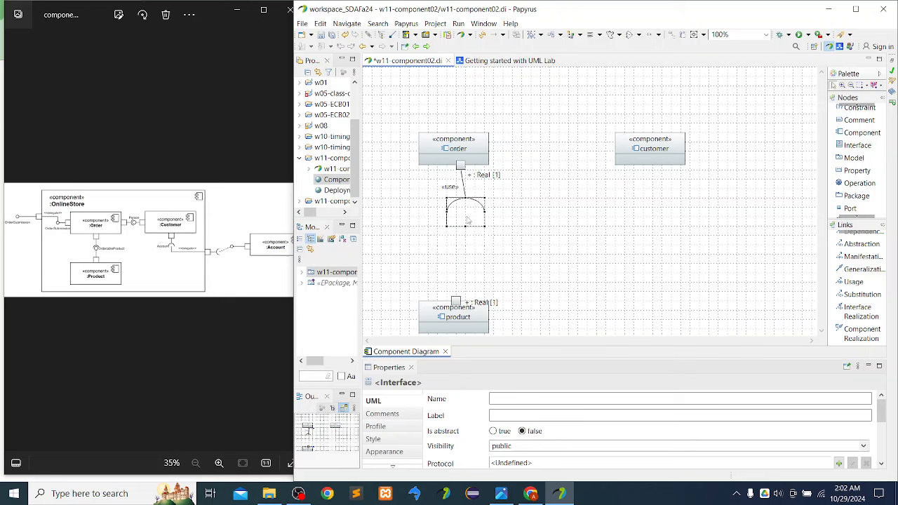
{"action": "mouse_move", "coordinate": [467, 221]}
{"action": "left_mouse_down"}
{"action": "mouse_move", "coordinate": [464, 232]}
{"action": "mouse_move", "coordinate": [455, 223]}
{"action": "left_mouse_up"}
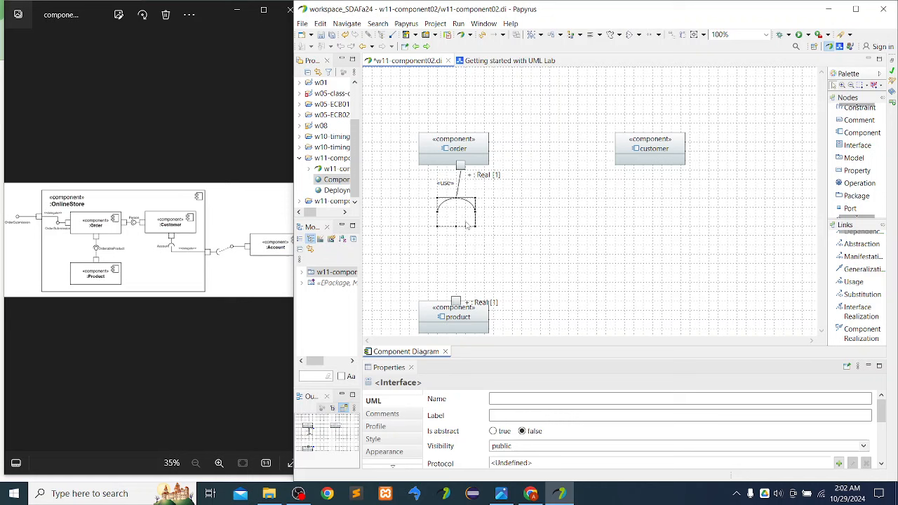
{"action": "left_click", "coordinate": [503, 222]}
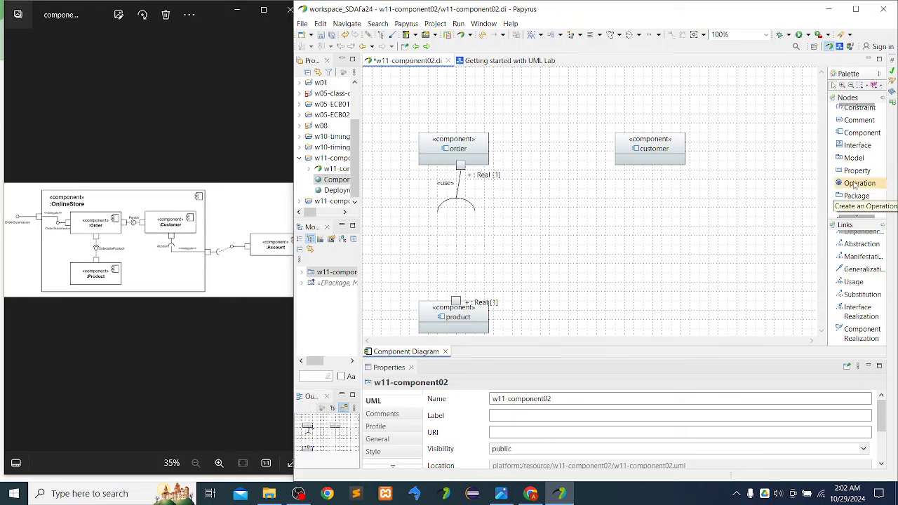
- Add another interface beside the product component, to its upper right, keeping its default name
{"action": "left_click", "coordinate": [855, 145]}
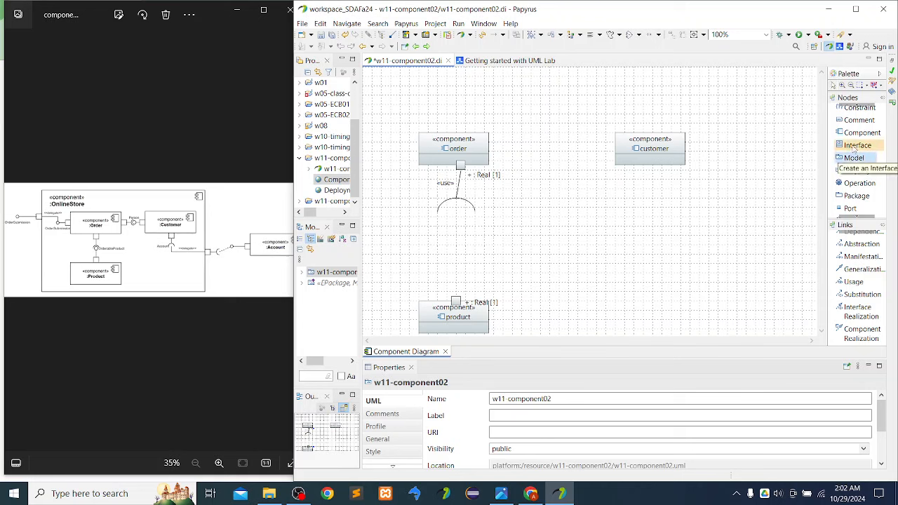
{"action": "left_click", "coordinate": [531, 247]}
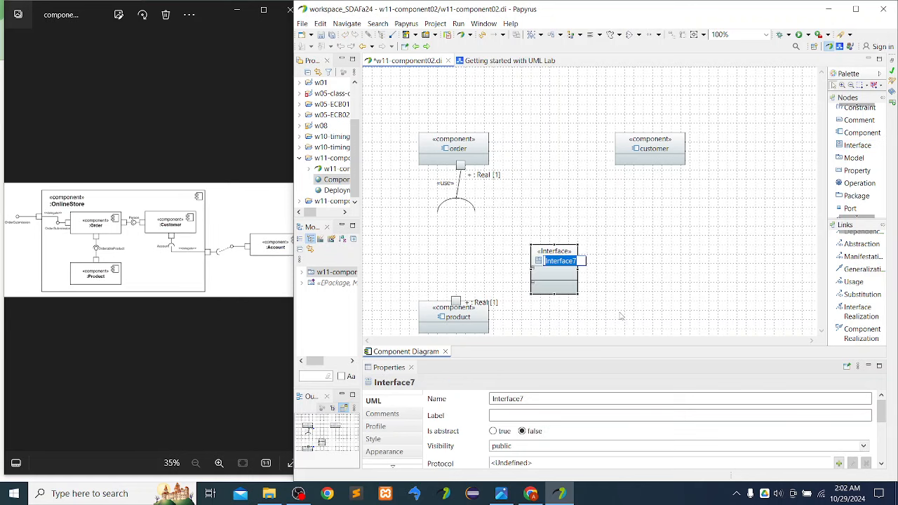
{"action": "left_click", "coordinate": [606, 292]}
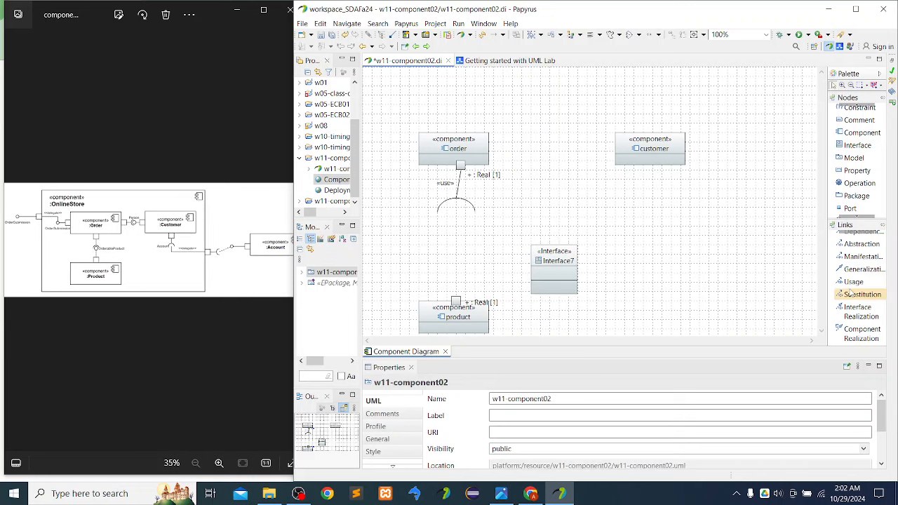
- Draw an interface realization link from the product component's port to Interface7
{"action": "left_click", "coordinate": [861, 317]}
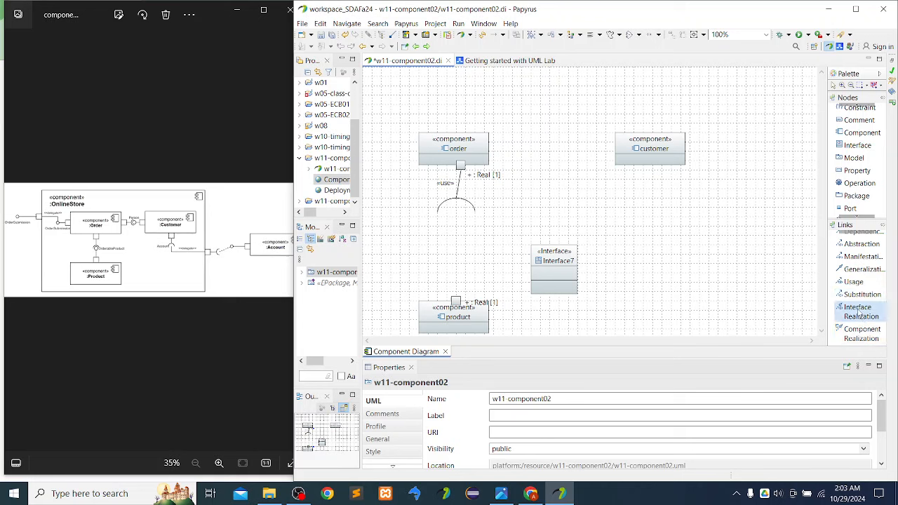
{"action": "left_click", "coordinate": [457, 302]}
{"action": "left_click", "coordinate": [857, 311]}
{"action": "left_click", "coordinate": [450, 303]}
{"action": "left_click", "coordinate": [537, 274]}
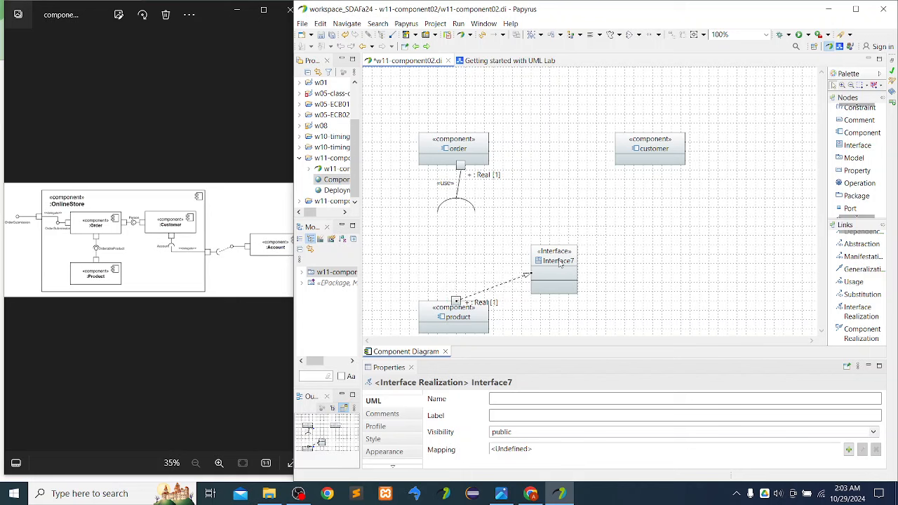
- Move Interface7 up and left toward the socket symbol and display it as a lollipop
{"action": "left_click_drag", "start_coordinate": [560, 263], "coordinate": [530, 232]}
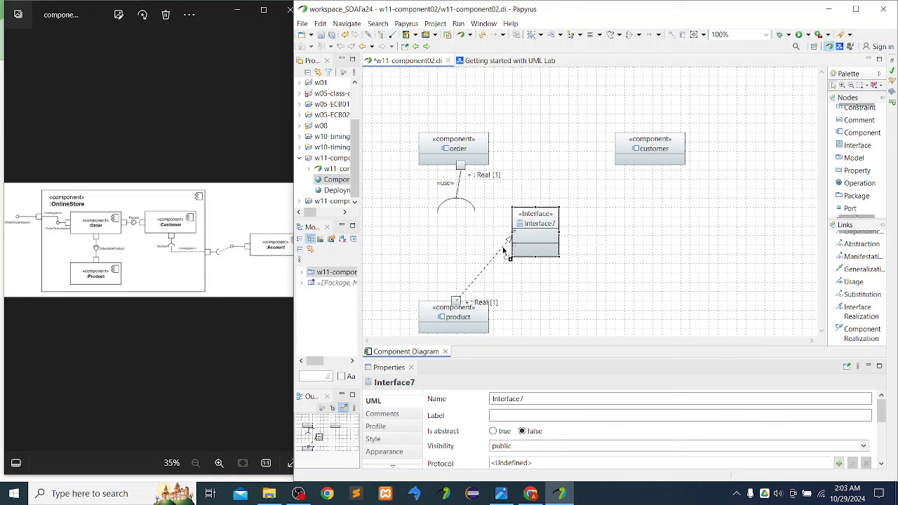
{"action": "left_click", "coordinate": [509, 245]}
{"action": "left_click", "coordinate": [514, 242]}
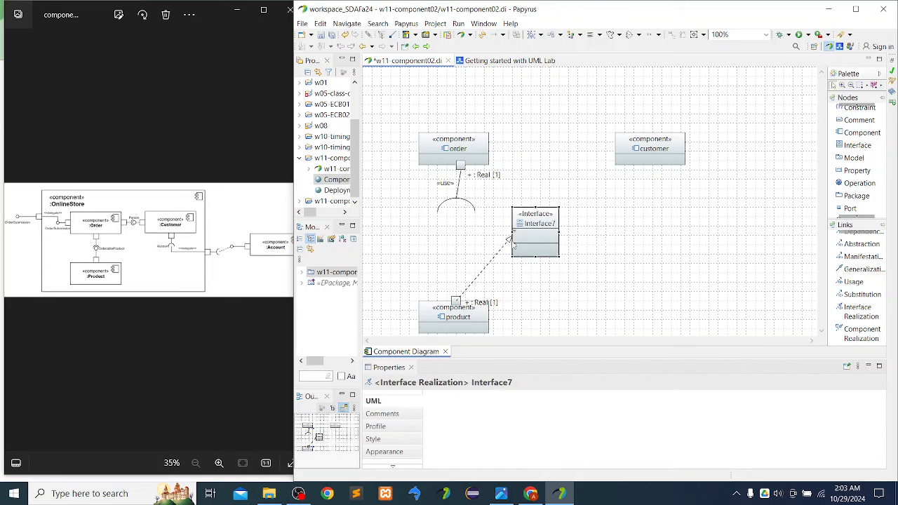
{"action": "left_click", "coordinate": [509, 239]}
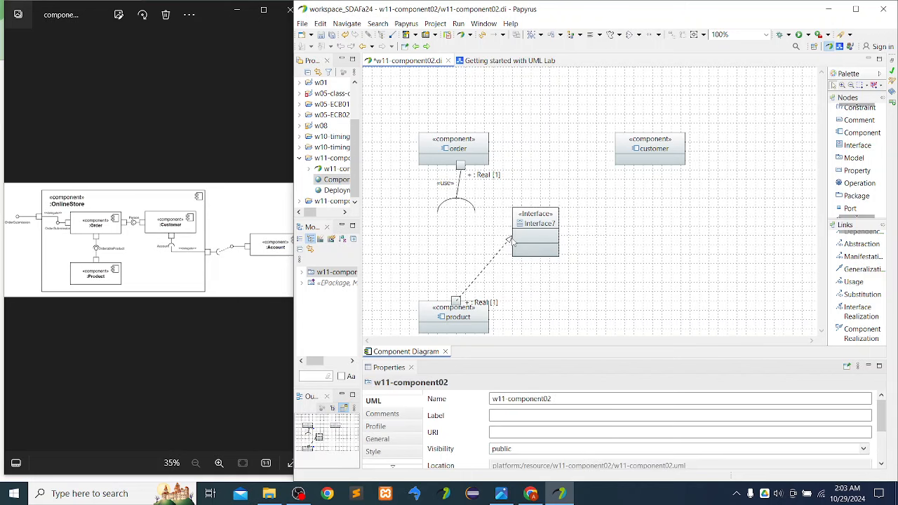
{"action": "left_click", "coordinate": [517, 239]}
{"action": "right_click", "coordinate": [525, 238]}
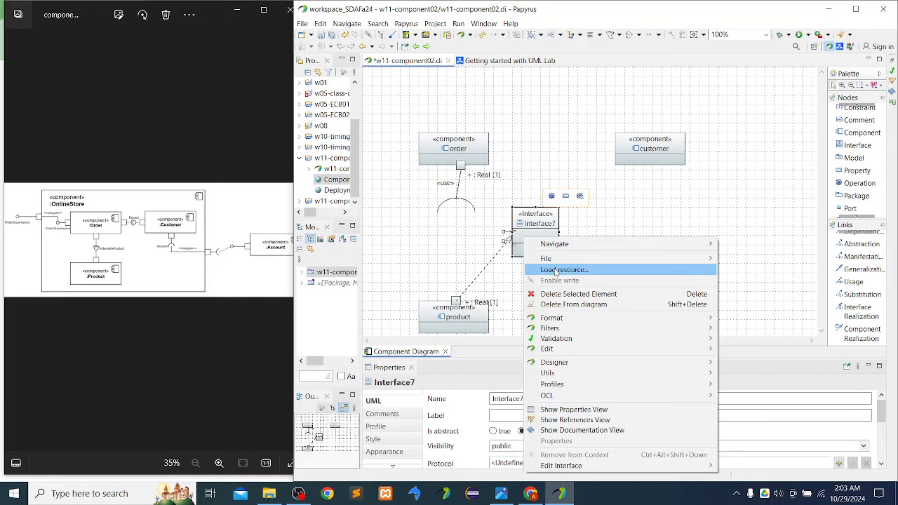
{"action": "mouse_move", "coordinate": [561, 318]}
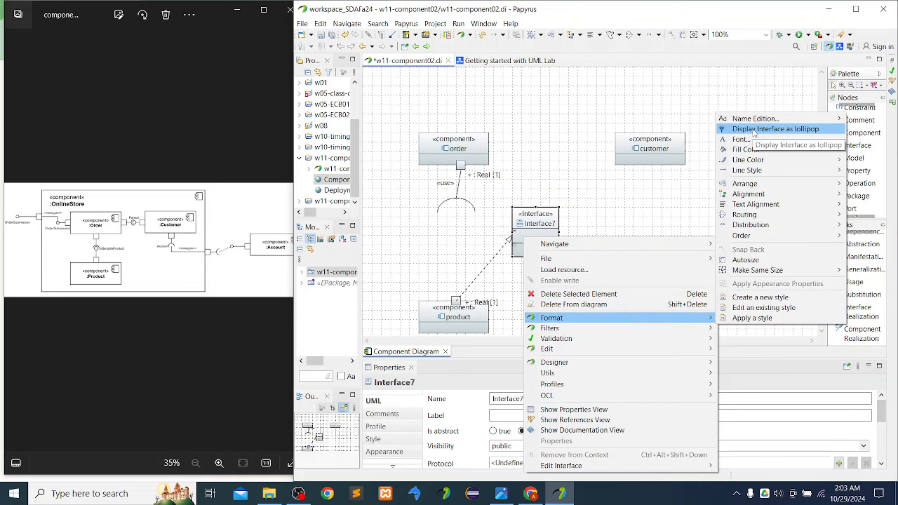
{"action": "left_click", "coordinate": [754, 131]}
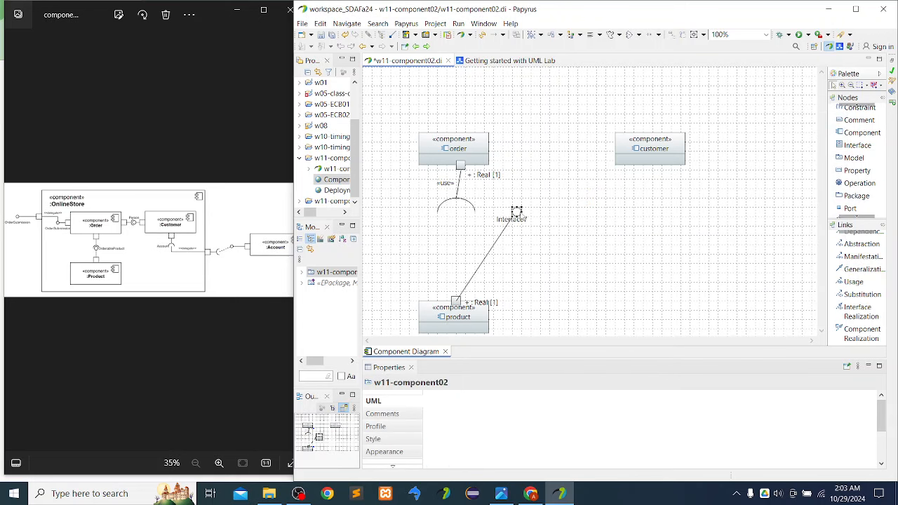
- Enlarge the lollipop circle of Interface7 and clear its name
{"action": "left_click", "coordinate": [525, 221]}
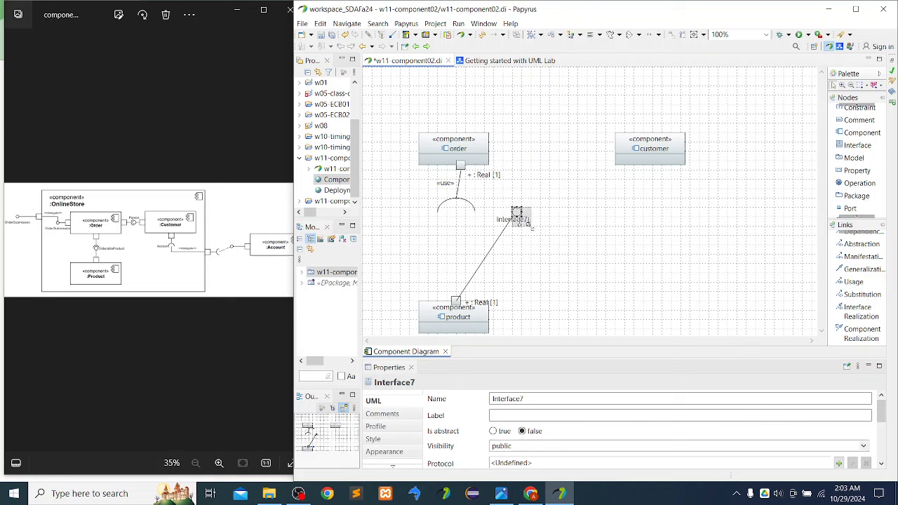
{"action": "left_click_drag", "start_coordinate": [531, 226], "coordinate": [531, 227]}
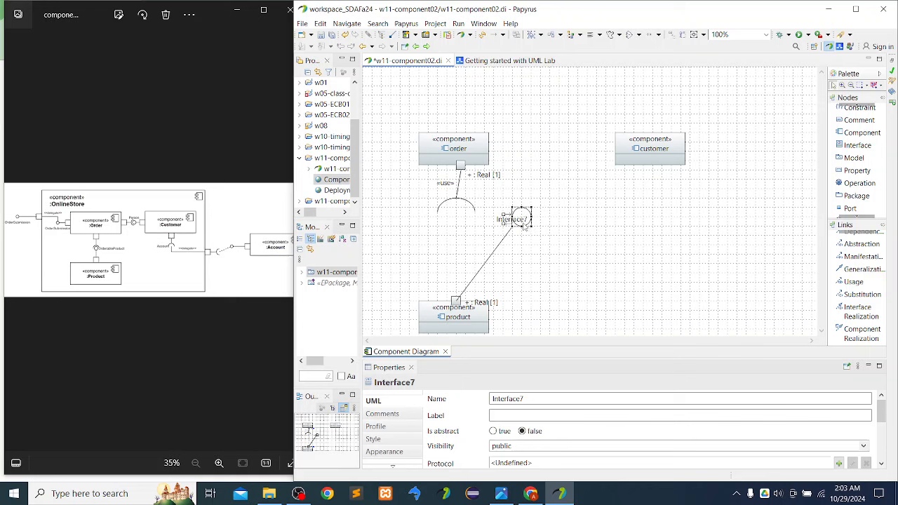
{"action": "left_click", "coordinate": [523, 224]}
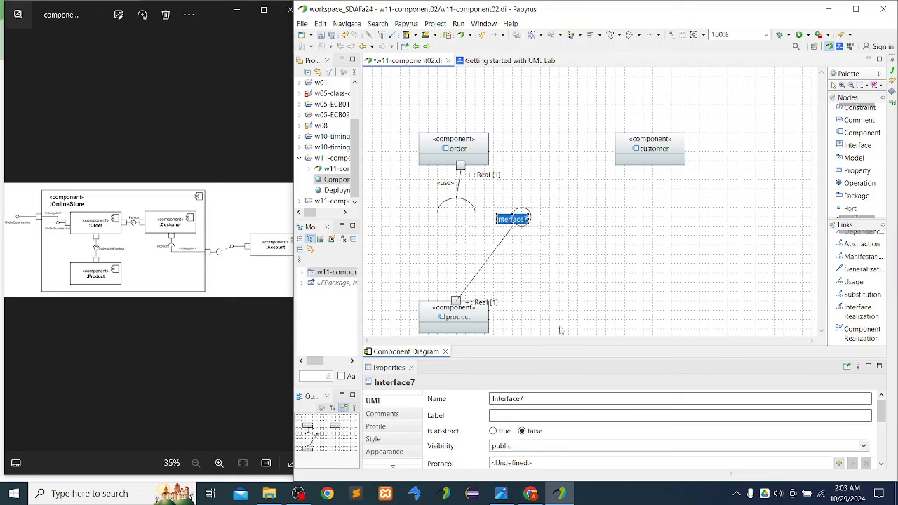
{"action": "left_click", "coordinate": [517, 221]}
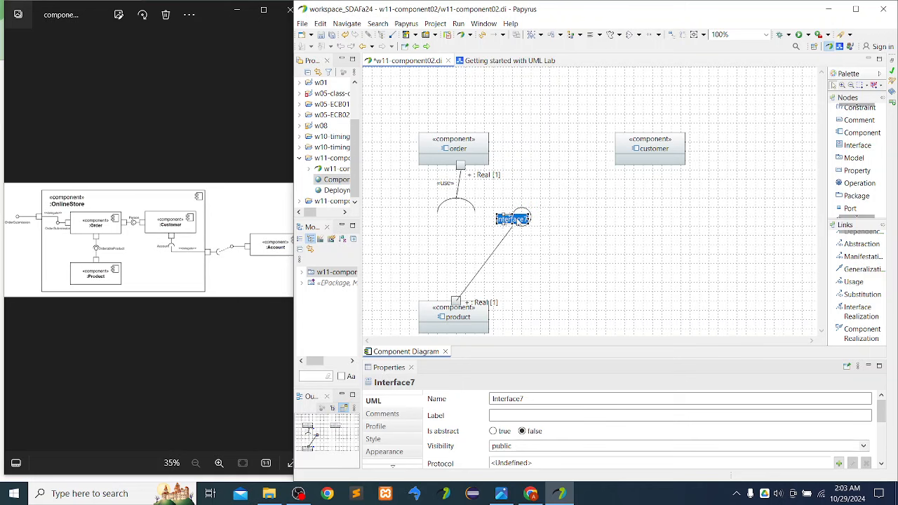
{"action": "key", "text": "BackSpace"}
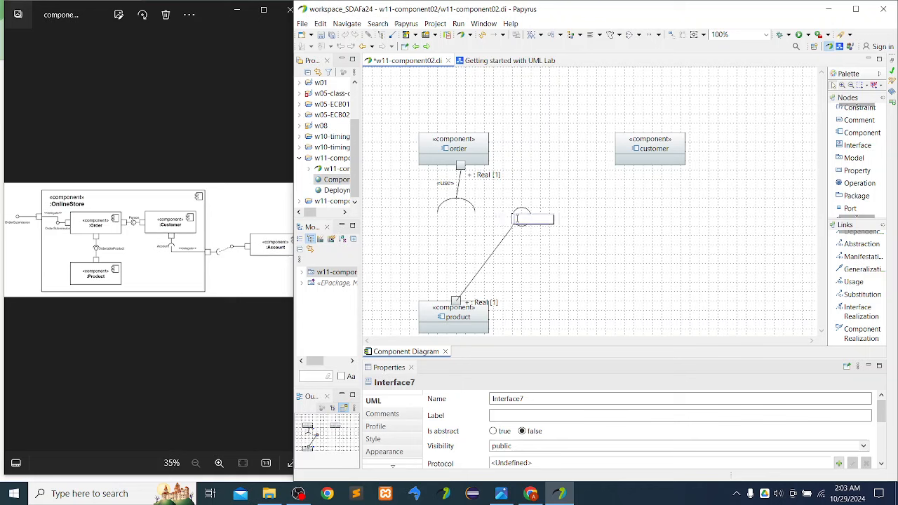
{"action": "left_click", "coordinate": [607, 230]}
- Move the unnamed lollipop inside order's socket arc and attach its realization link to the circle's bottom centre
{"action": "left_click", "coordinate": [526, 219]}
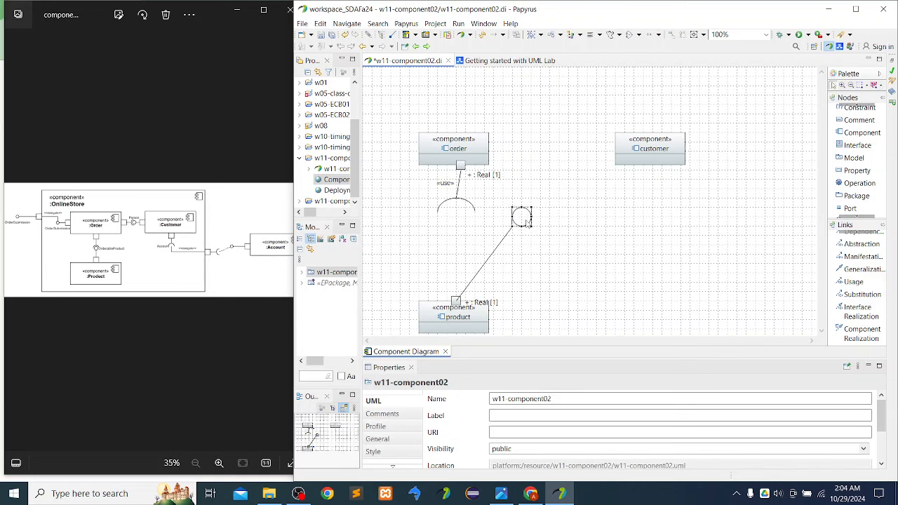
{"action": "left_click_drag", "start_coordinate": [526, 220], "coordinate": [460, 219]}
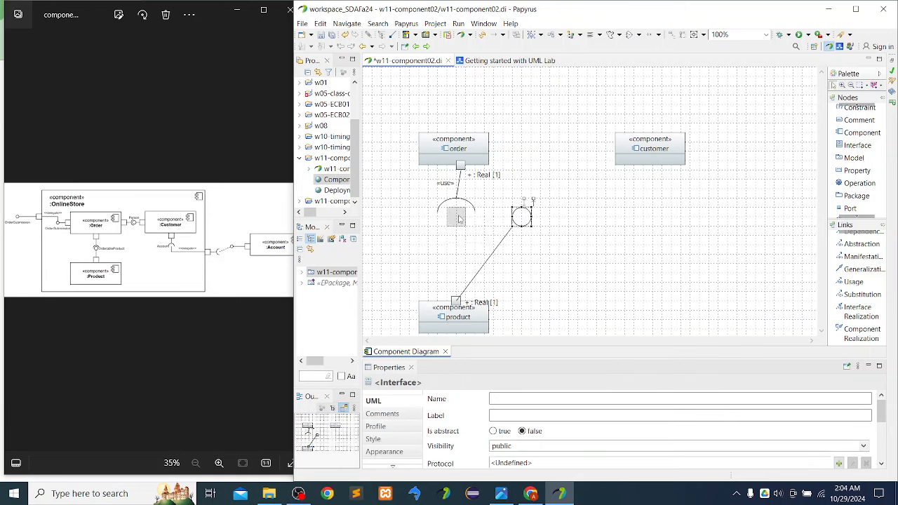
{"action": "left_click", "coordinate": [449, 242]}
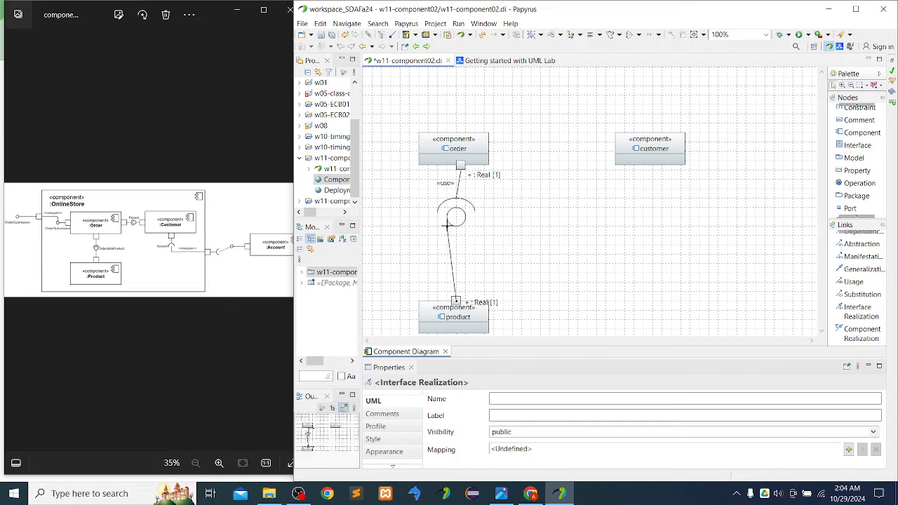
{"action": "left_click_drag", "start_coordinate": [446, 226], "coordinate": [455, 229]}
{"action": "left_click_drag", "start_coordinate": [474, 319], "coordinate": [480, 265]}
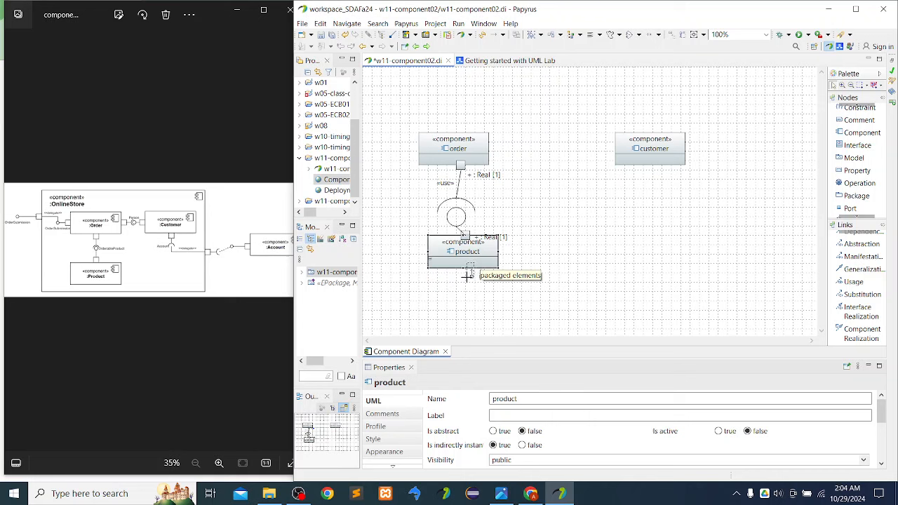
{"action": "left_click", "coordinate": [548, 272]}
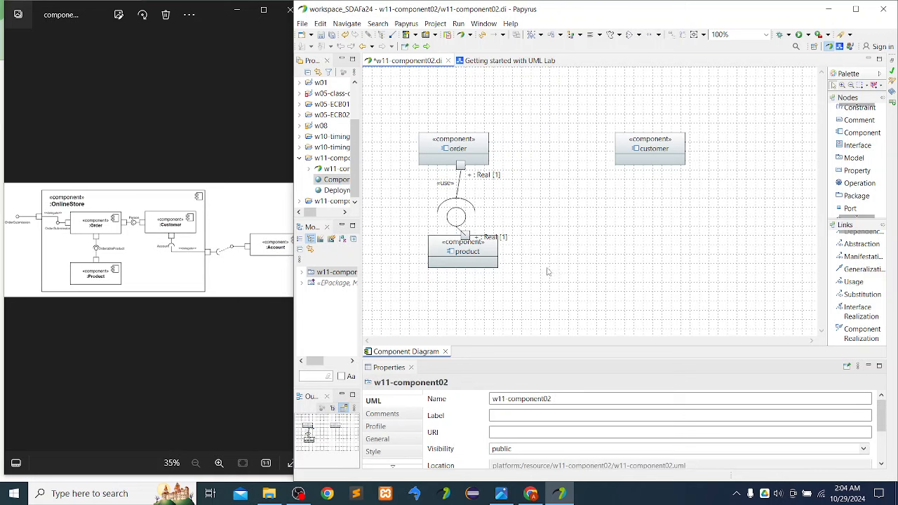
{"action": "key", "text": "ctrl+z"}
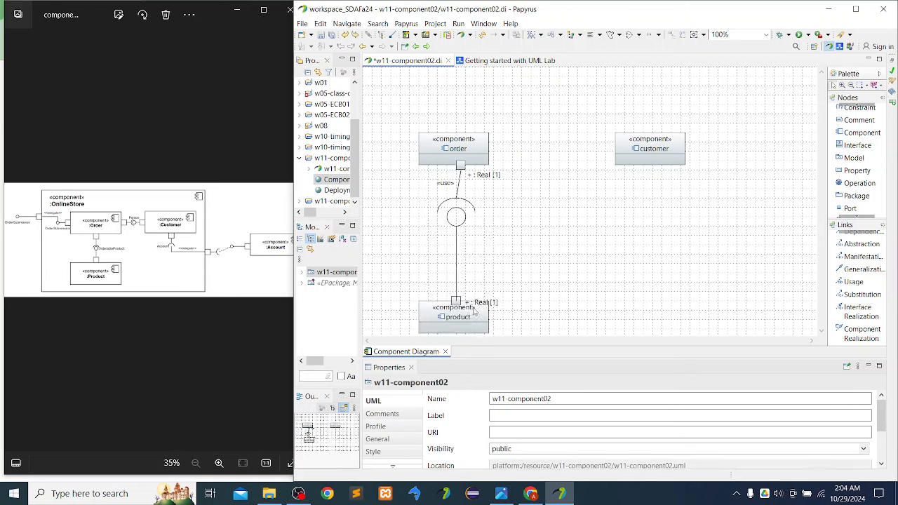
- Move the product component straight up closer to the lollipop, and shift the customer component farther right, level with order
{"action": "left_click", "coordinate": [470, 299]}
{"action": "left_click_drag", "start_coordinate": [470, 303], "coordinate": [474, 270]}
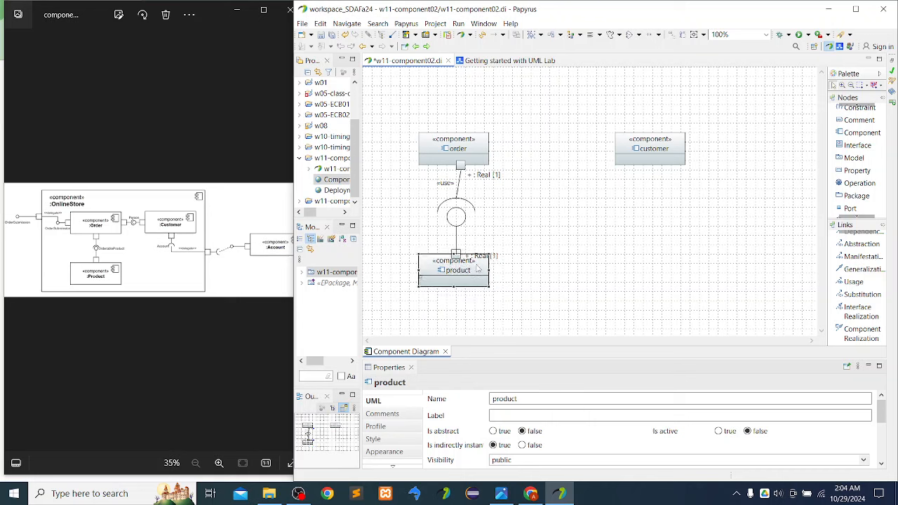
{"action": "left_click", "coordinate": [517, 225]}
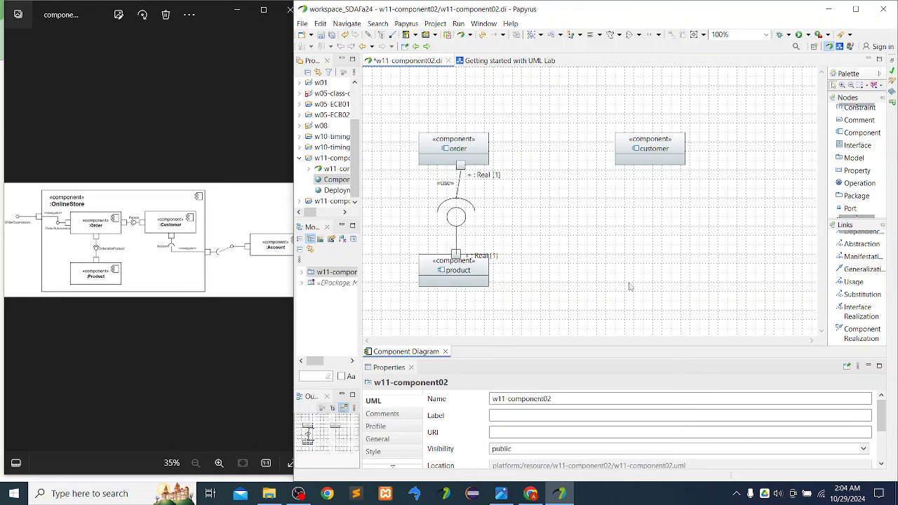
{"action": "left_click", "coordinate": [661, 150]}
{"action": "left_click_drag", "start_coordinate": [710, 146], "coordinate": [726, 146]}
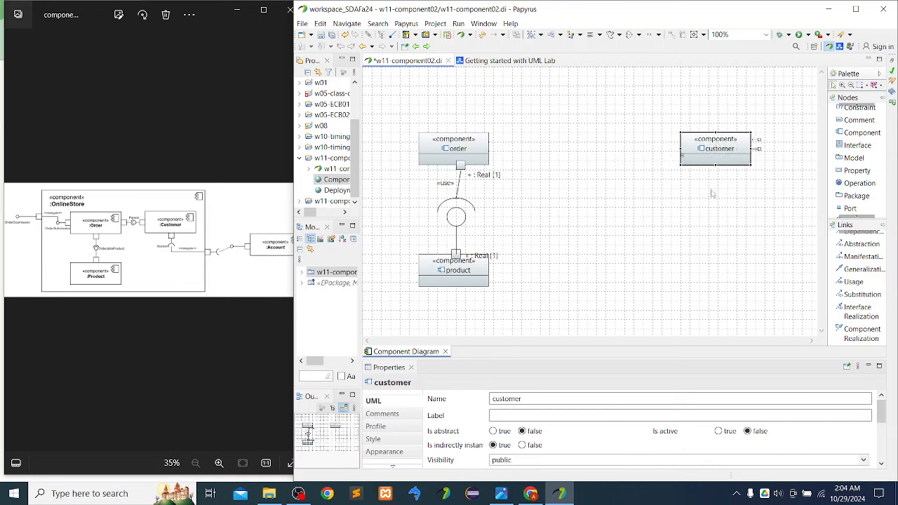
{"action": "left_click", "coordinate": [855, 209]}
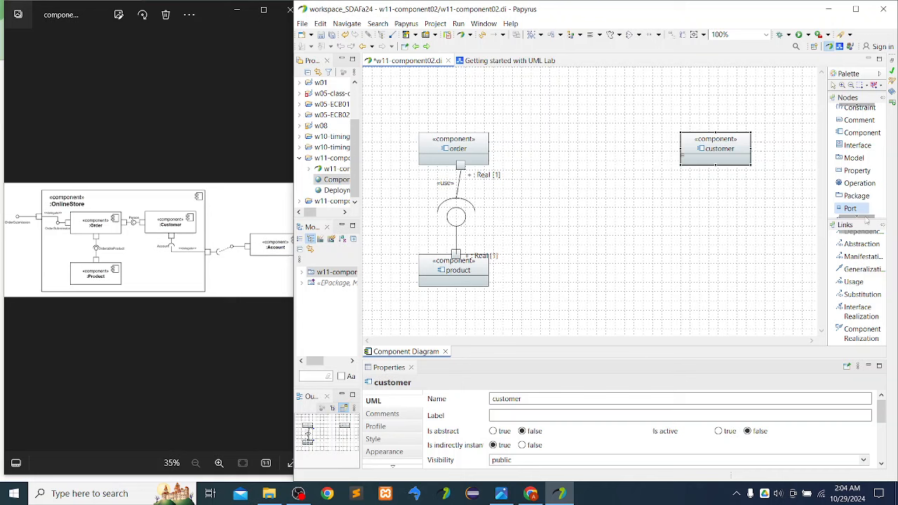
{"action": "left_click", "coordinate": [852, 208]}
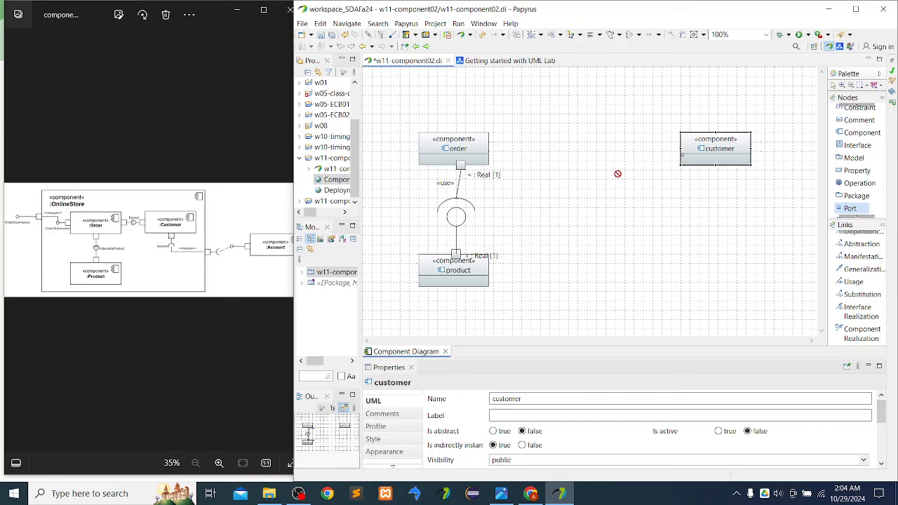
{"action": "left_click", "coordinate": [638, 232]}
- Copy order's port onto the customer component and place it on customer's left edge
{"action": "left_click", "coordinate": [461, 168]}
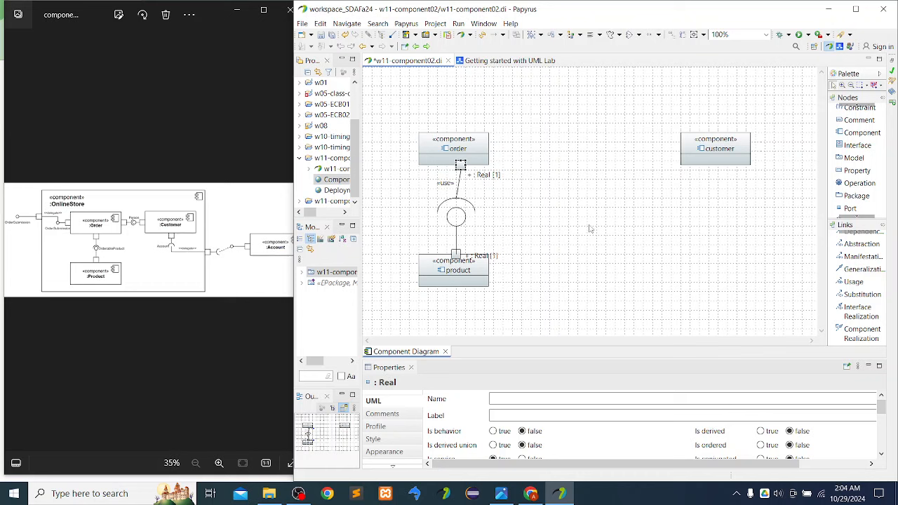
{"action": "left_click", "coordinate": [693, 148]}
{"action": "key", "text": "ctrl+v"}
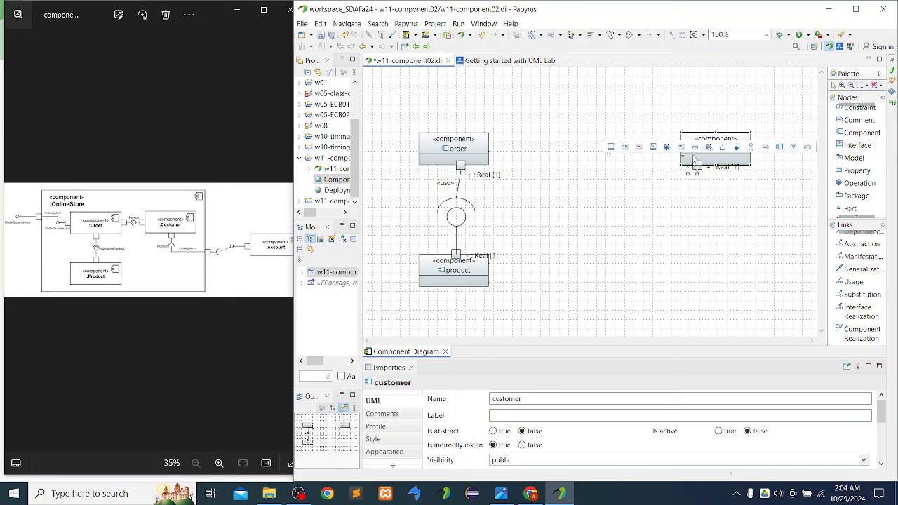
{"action": "left_click", "coordinate": [693, 166]}
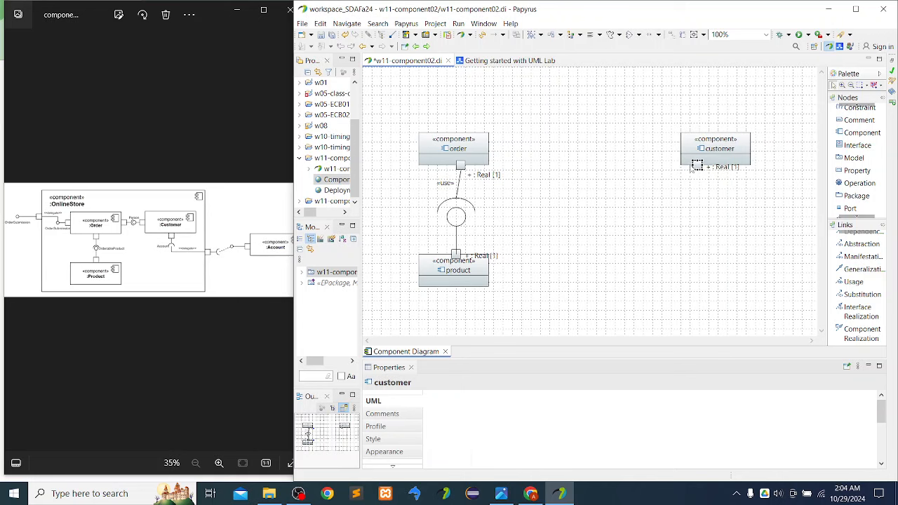
{"action": "mouse_move", "coordinate": [679, 151]}
{"action": "left_mouse_down"}
{"action": "mouse_move", "coordinate": [679, 140]}
{"action": "mouse_move", "coordinate": [680, 150]}
{"action": "left_mouse_up"}
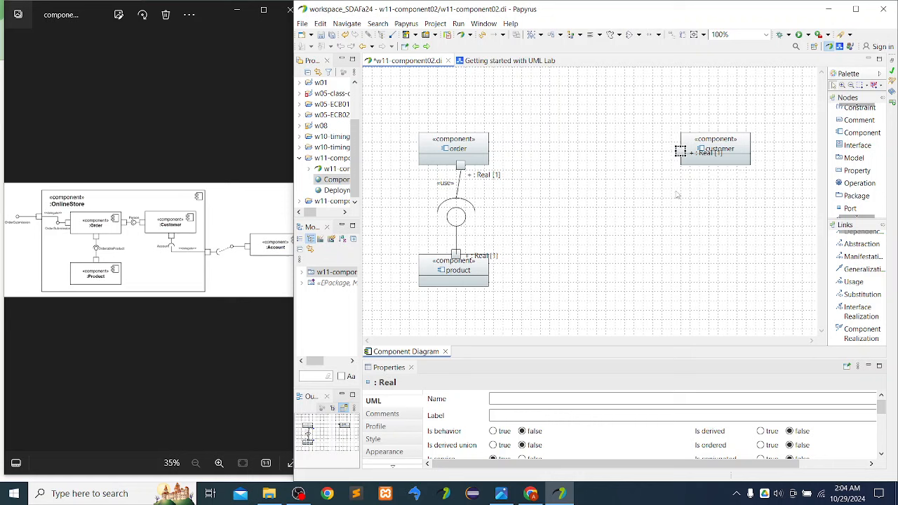
{"action": "left_click", "coordinate": [677, 196]}
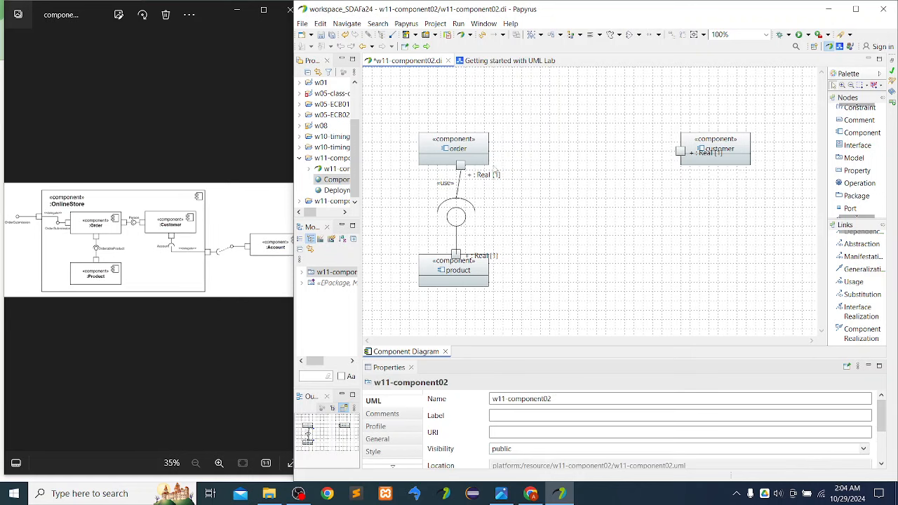
- Copy customer's port onto the order component and place it on order's right edge
{"action": "left_click", "coordinate": [679, 151]}
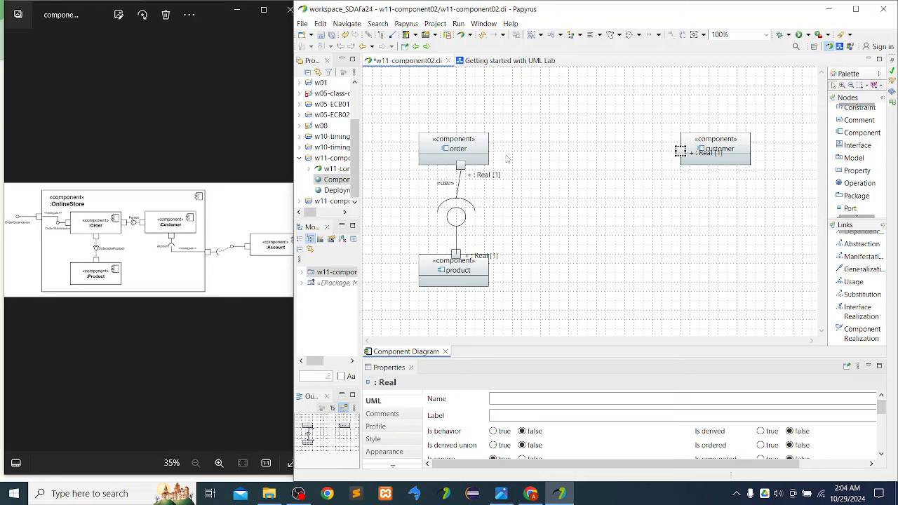
{"action": "left_click", "coordinate": [481, 150]}
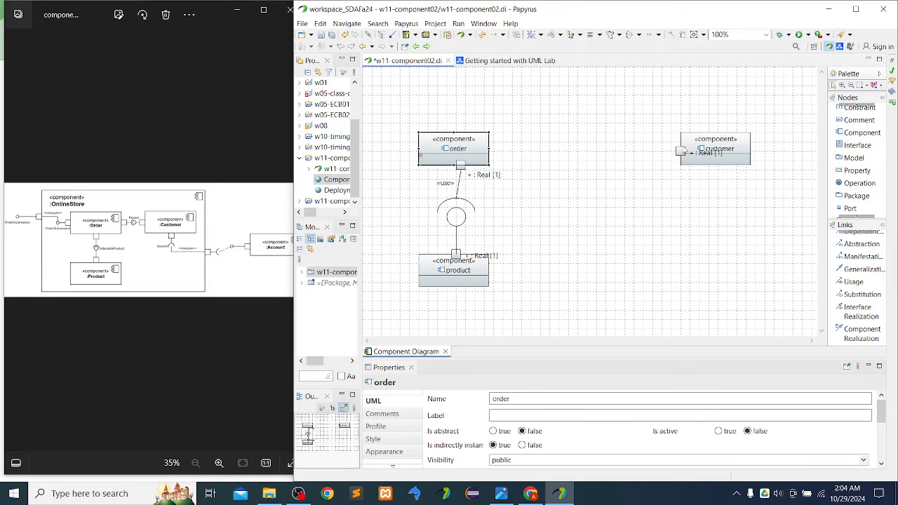
{"action": "left_click", "coordinate": [679, 150]}
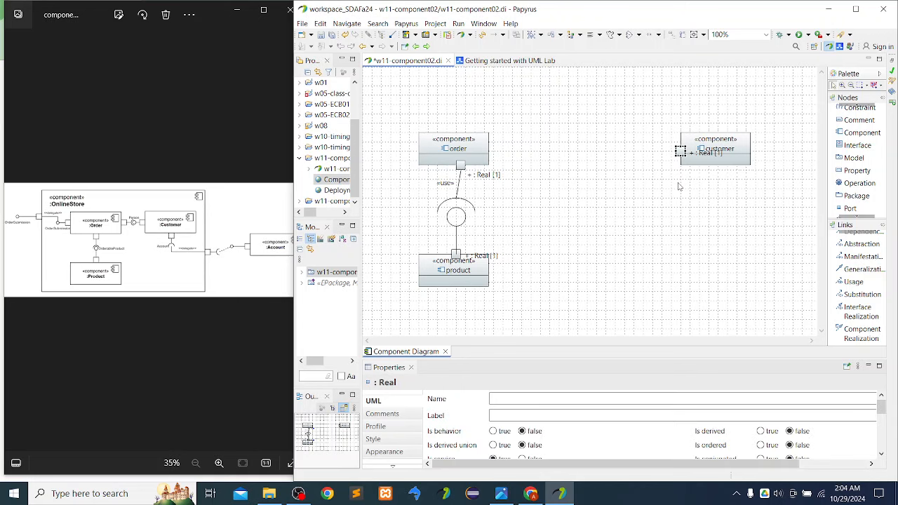
{"action": "left_click", "coordinate": [477, 145]}
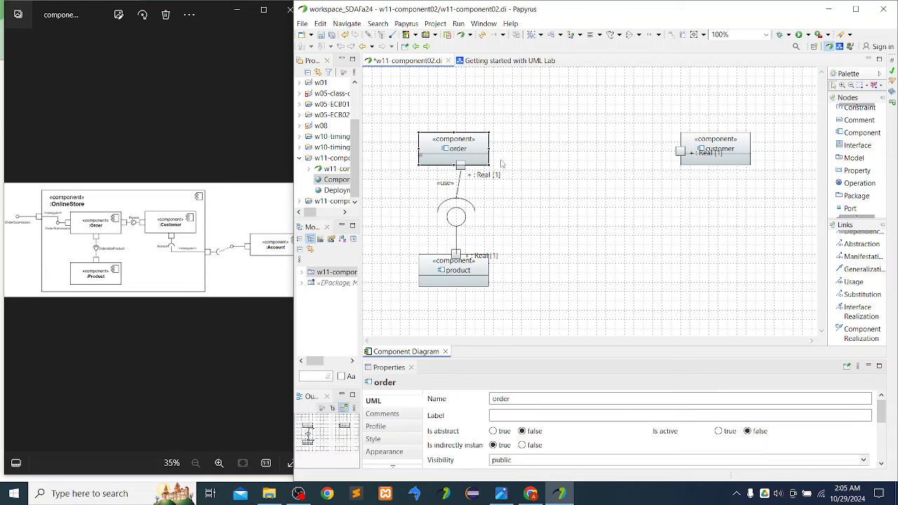
{"action": "key", "text": "ctrl+v"}
{"action": "mouse_move", "coordinate": [490, 163]}
{"action": "left_mouse_down"}
{"action": "mouse_move", "coordinate": [493, 142]}
{"action": "mouse_move", "coordinate": [492, 153]}
{"action": "left_mouse_up"}
{"action": "left_click", "coordinate": [561, 175]}
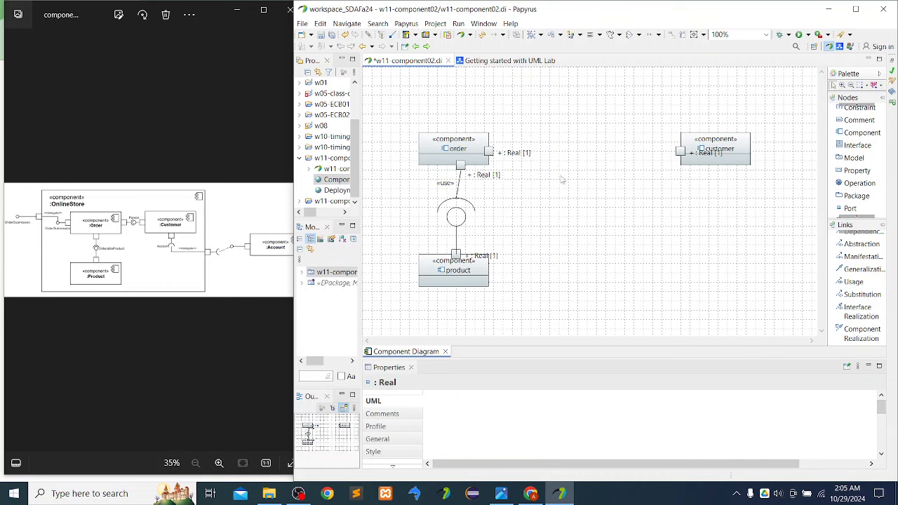
- Move the label of order's right port above the component and the label of customer's port below that port
{"action": "left_click", "coordinate": [513, 152]}
{"action": "left_click_drag", "start_coordinate": [506, 152], "coordinate": [486, 128]}
{"action": "left_click", "coordinate": [704, 153]}
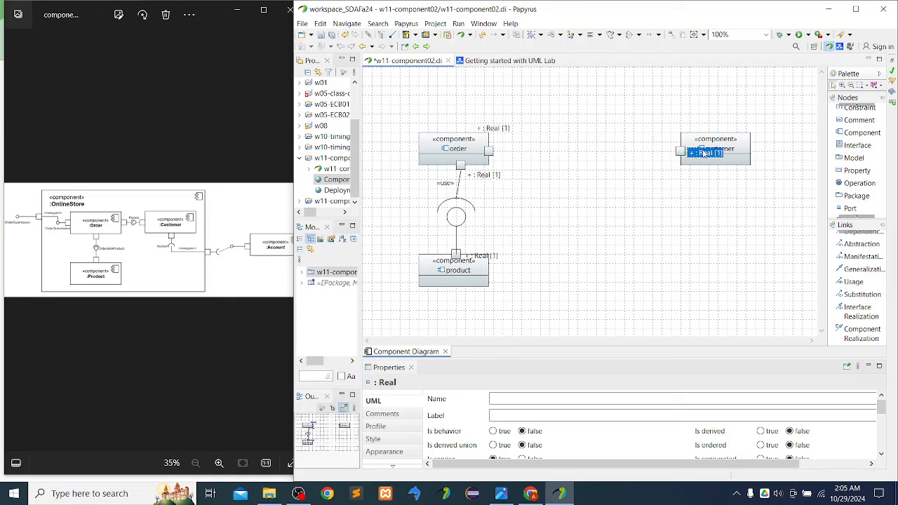
{"action": "left_click_drag", "start_coordinate": [705, 157], "coordinate": [681, 183]}
{"action": "left_click", "coordinate": [666, 203]}
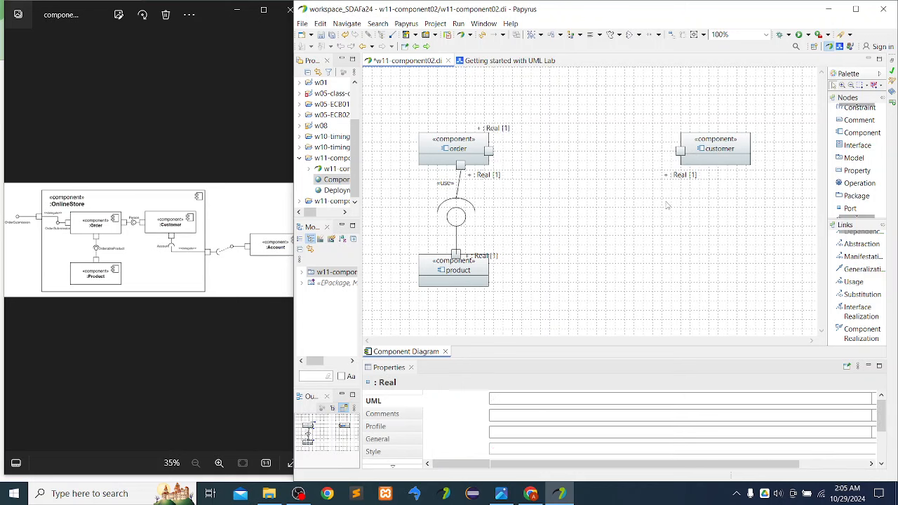
- Add an interface between order and customer, and draw a Usage link to it from order's right port
{"action": "left_click", "coordinate": [857, 146]}
{"action": "left_click", "coordinate": [552, 142]}
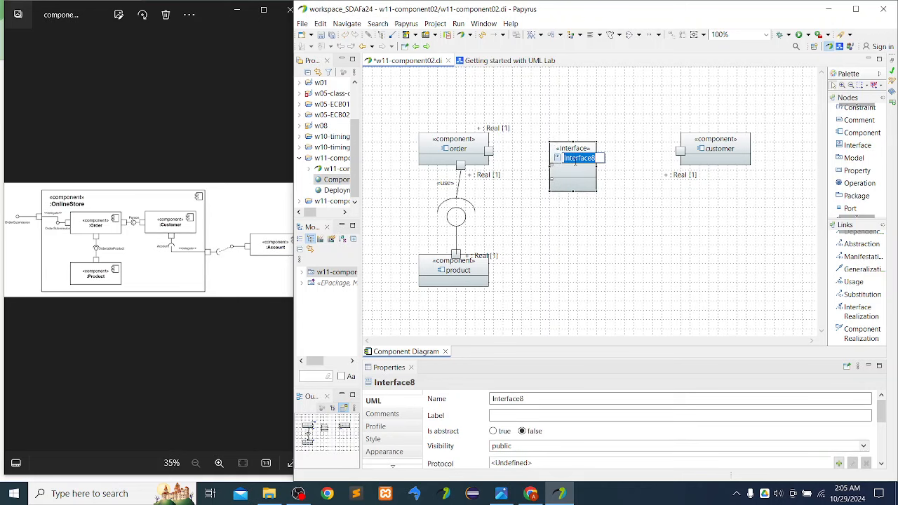
{"action": "left_click", "coordinate": [621, 211]}
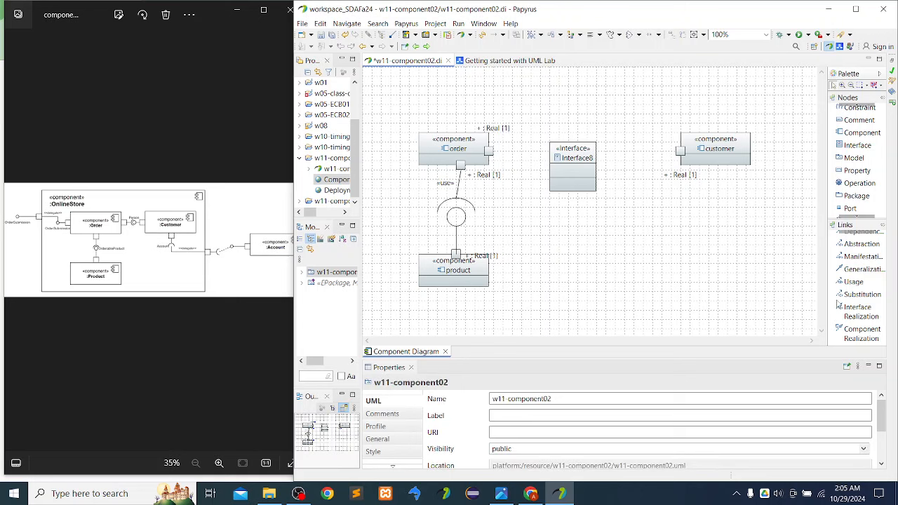
{"action": "left_click", "coordinate": [857, 311]}
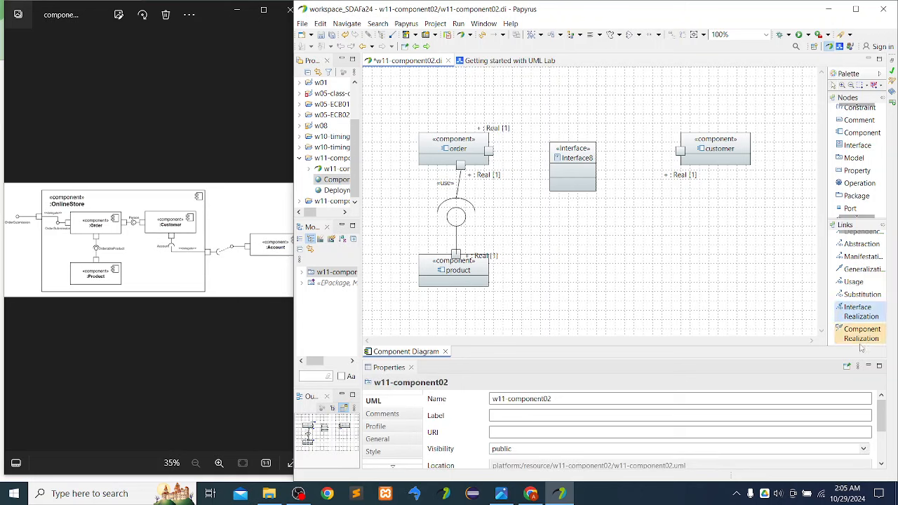
{"action": "left_click", "coordinate": [850, 282]}
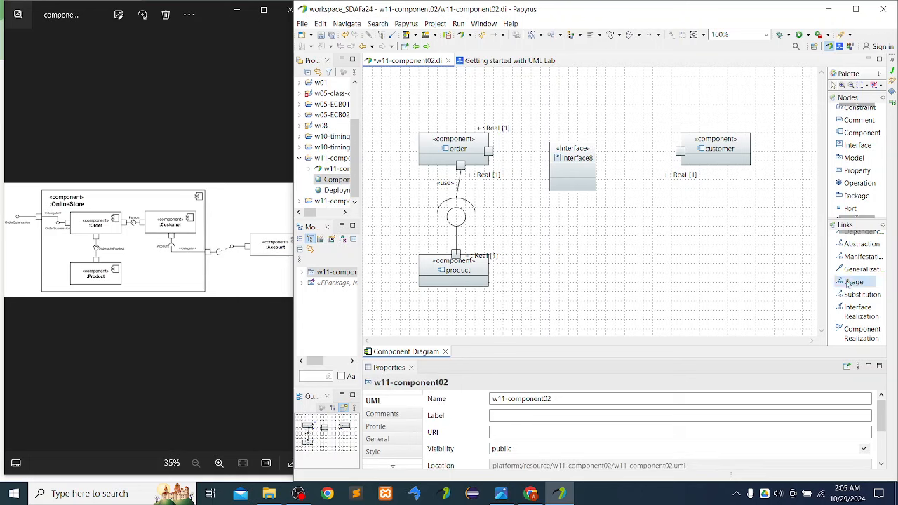
{"action": "left_click", "coordinate": [489, 152]}
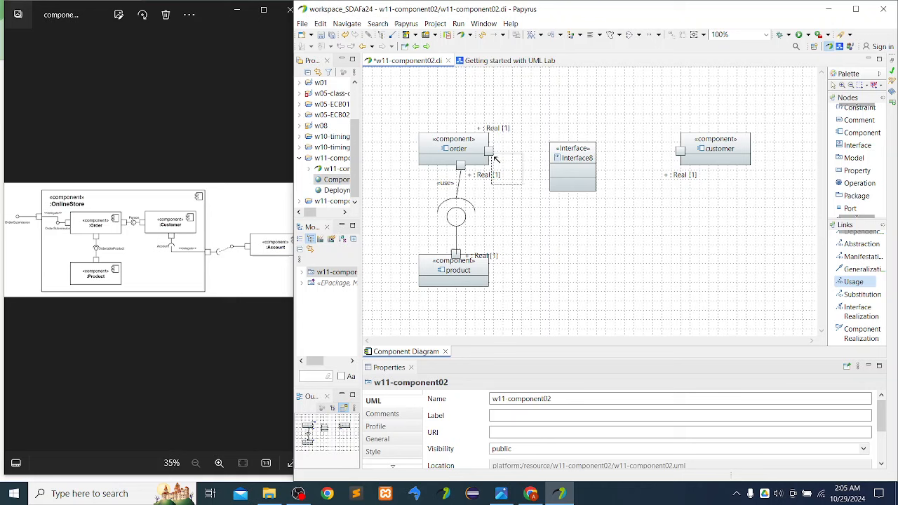
{"action": "left_click", "coordinate": [554, 168]}
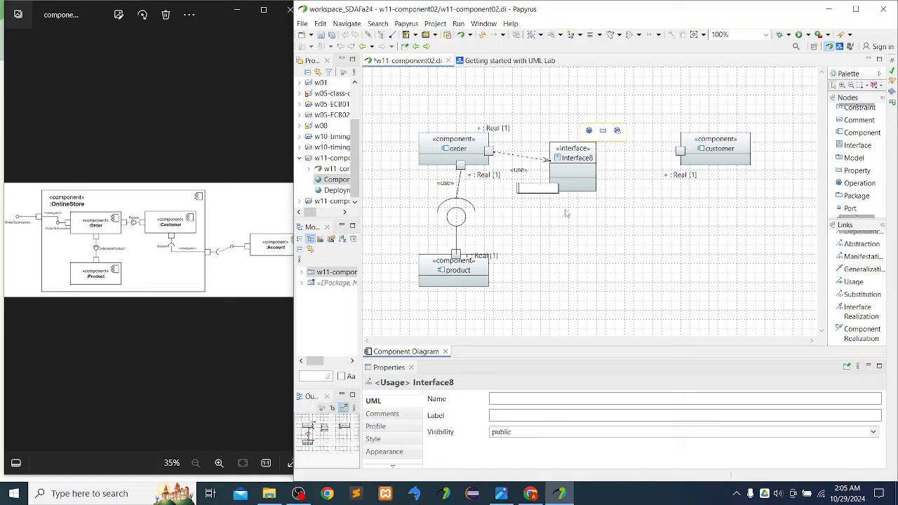
{"action": "left_click", "coordinate": [559, 208]}
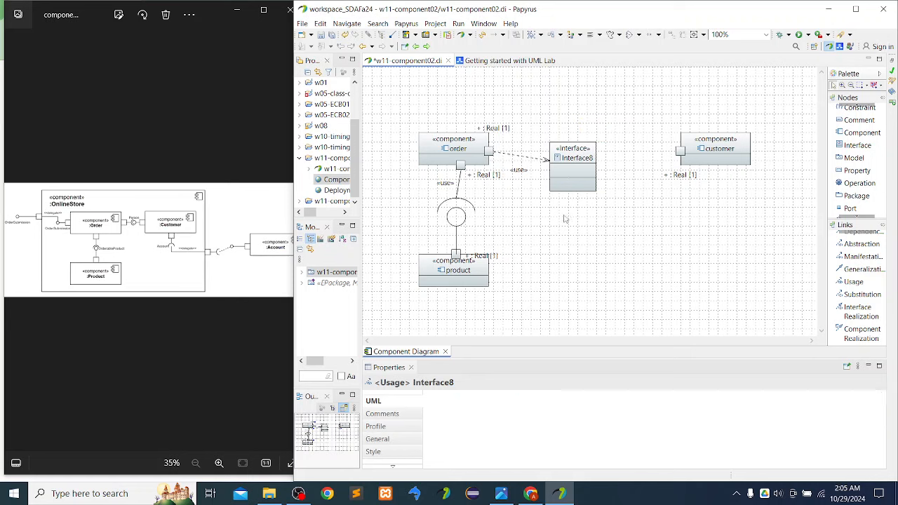
- Display the interface linked to order's right port as a lollipop and clear its name
{"action": "right_click", "coordinate": [567, 170]}
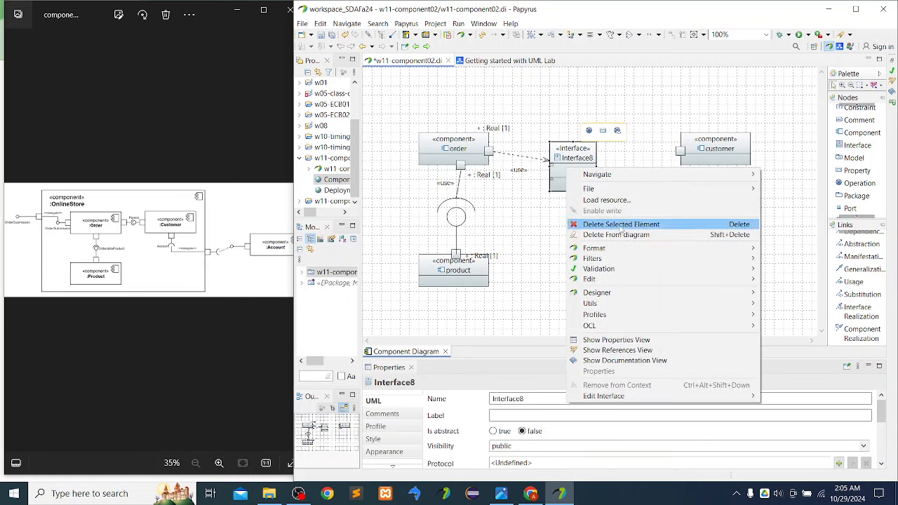
{"action": "mouse_move", "coordinate": [629, 255]}
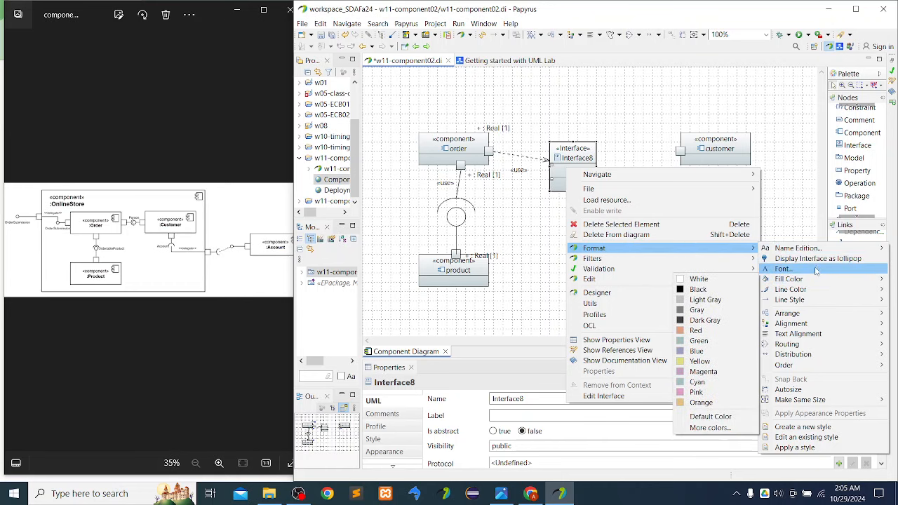
{"action": "left_click", "coordinate": [817, 260]}
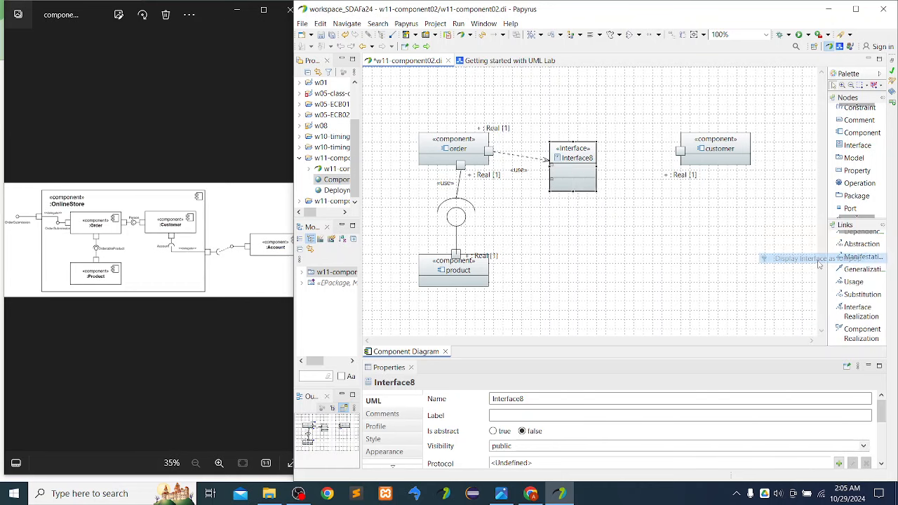
{"action": "left_click", "coordinate": [556, 149]}
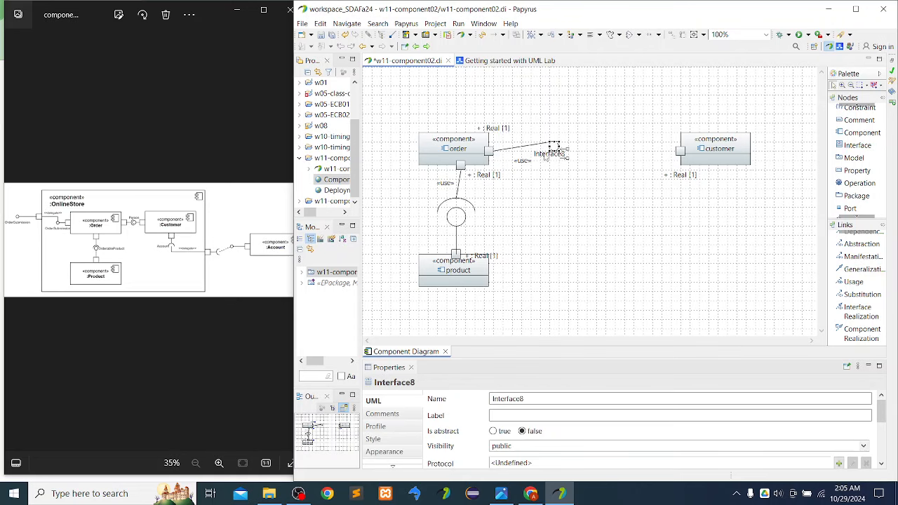
{"action": "left_click", "coordinate": [546, 154]}
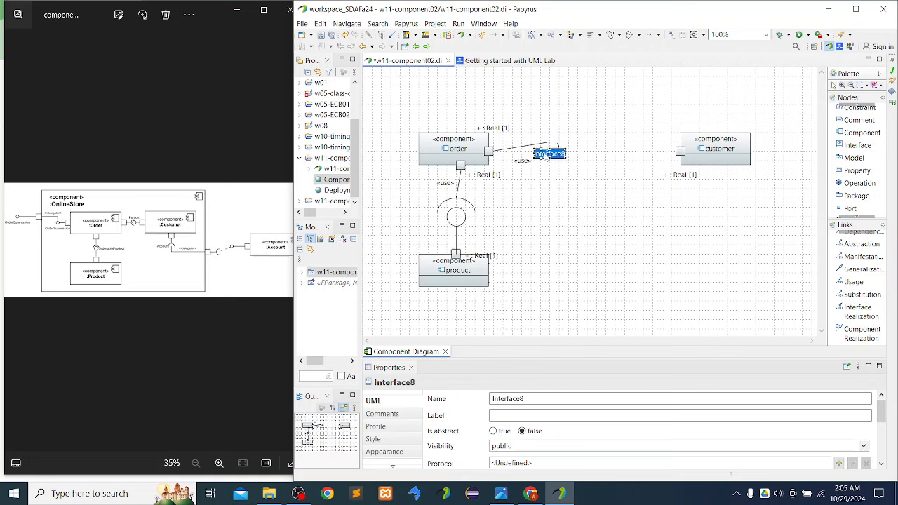
{"action": "key", "text": "BackSpace"}
{"action": "left_click", "coordinate": [593, 204]}
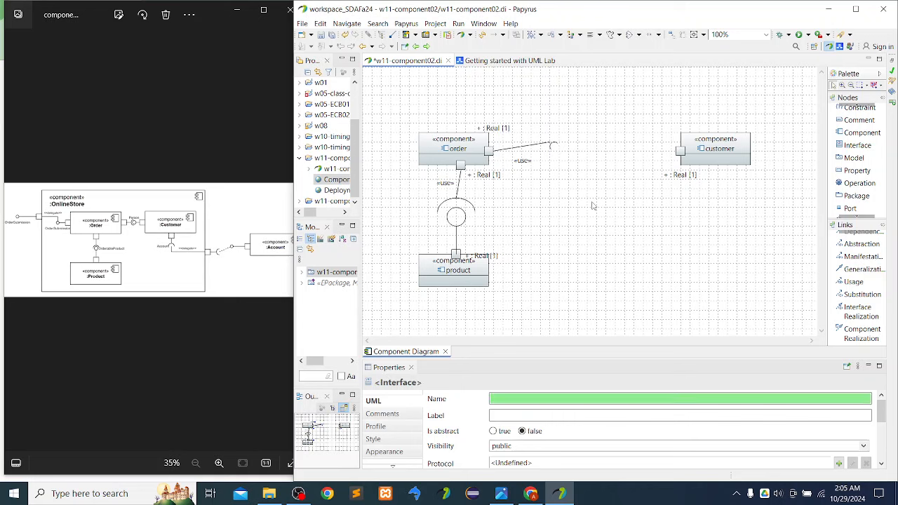
- Enlarge the small socket symbol between order and customer to roughly the size of the socket below order
{"action": "left_click", "coordinate": [555, 147]}
{"action": "left_click_drag", "start_coordinate": [559, 147], "coordinate": [571, 156]}
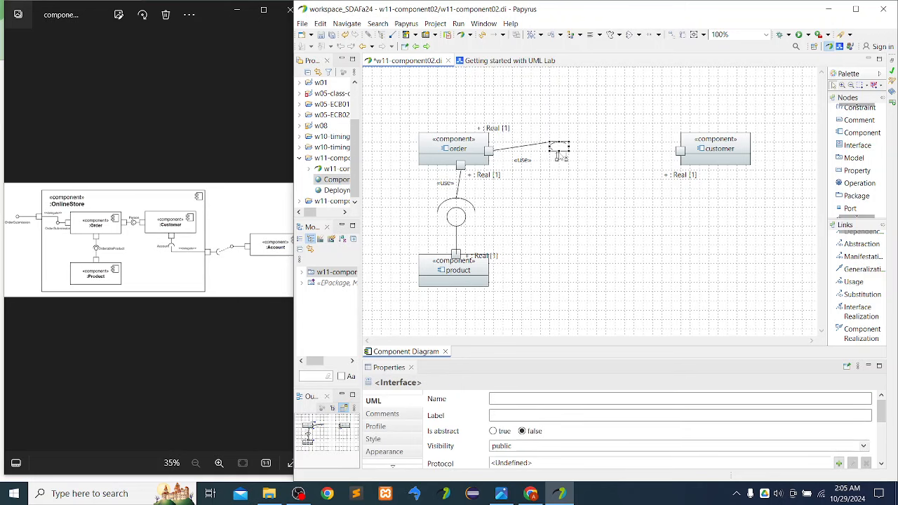
{"action": "left_click", "coordinate": [560, 153]}
{"action": "left_click", "coordinate": [576, 147]}
{"action": "left_click", "coordinate": [565, 149]}
{"action": "mouse_move", "coordinate": [559, 153]}
{"action": "left_mouse_down"}
{"action": "mouse_move", "coordinate": [566, 173]}
{"action": "mouse_move", "coordinate": [574, 154]}
{"action": "left_mouse_up"}
{"action": "left_click", "coordinate": [532, 149]}
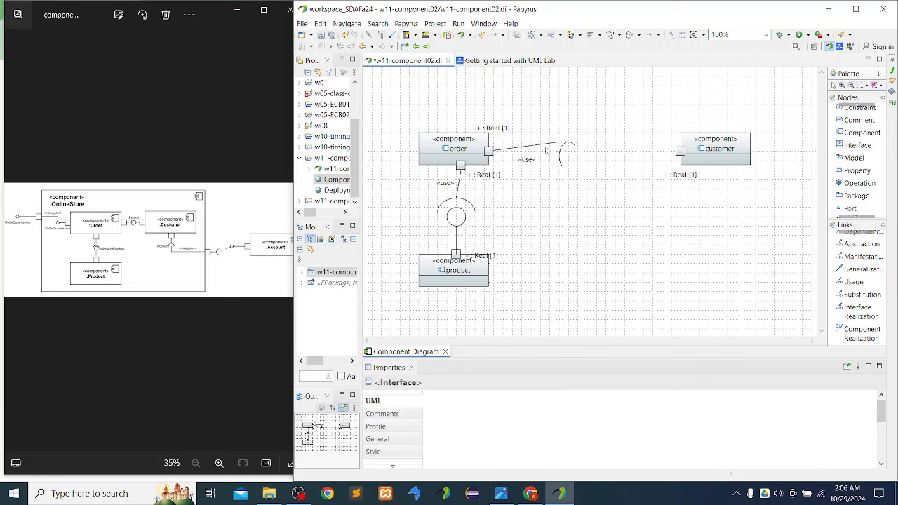
- Attach the usage link to the left middle of the socket arc and place the socket level with order's right port
{"action": "left_click", "coordinate": [556, 144]}
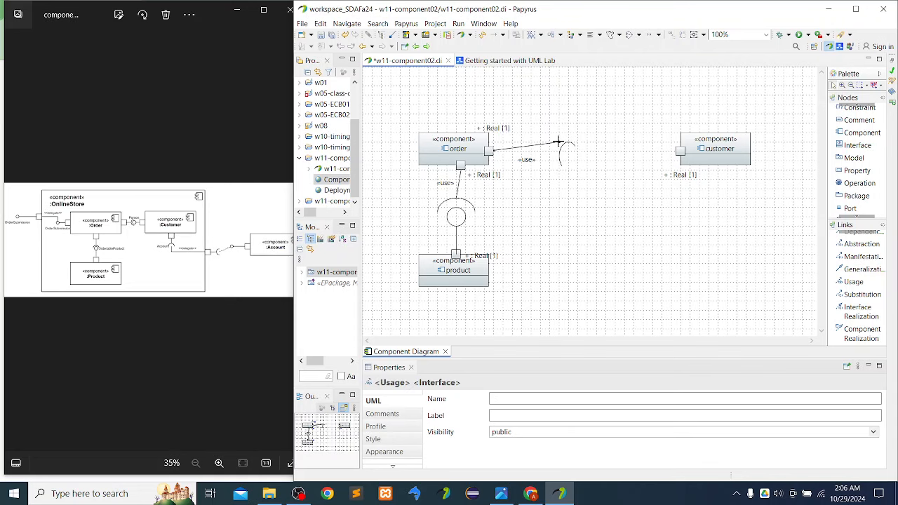
{"action": "left_click_drag", "start_coordinate": [558, 143], "coordinate": [542, 156]}
{"action": "left_click", "coordinate": [568, 155]}
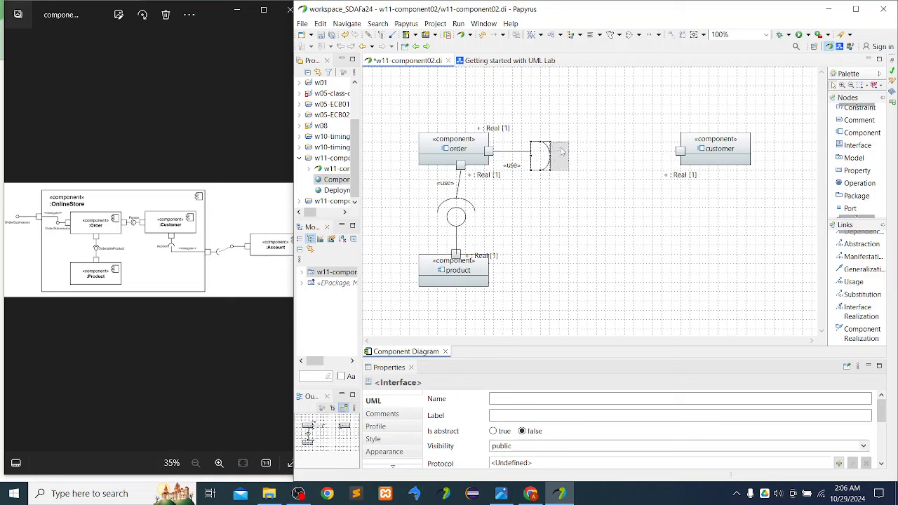
{"action": "left_click", "coordinate": [549, 169]}
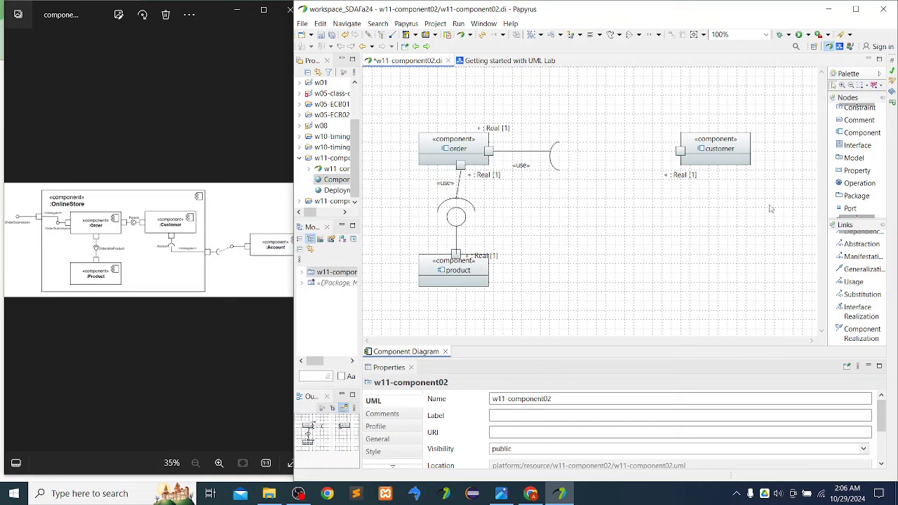
- Add another interface below and left of customer, and draw an Interface Realization to it from customer's port
{"action": "left_click", "coordinate": [852, 145]}
{"action": "left_click", "coordinate": [607, 217]}
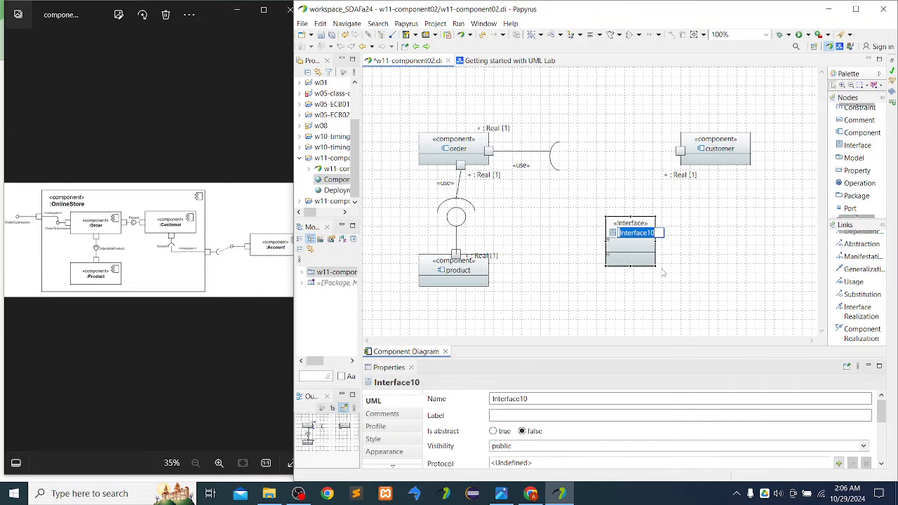
{"action": "left_click", "coordinate": [857, 312]}
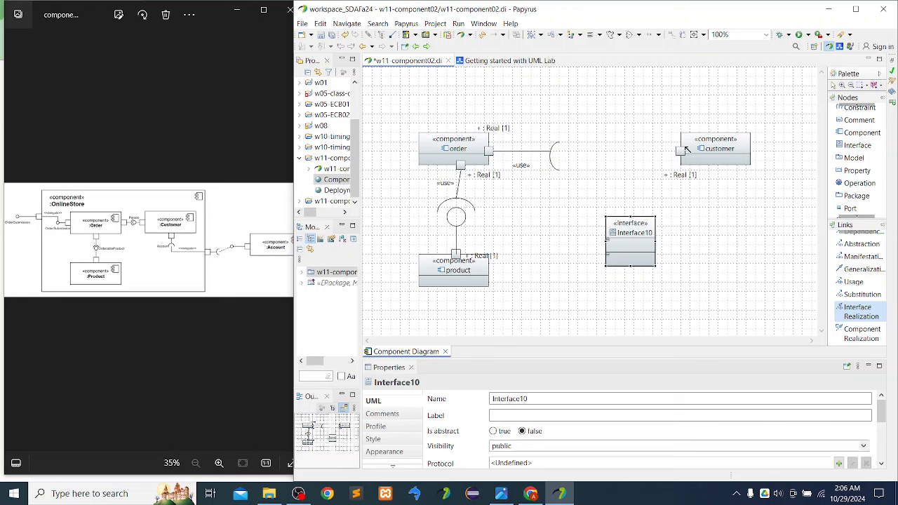
{"action": "left_click", "coordinate": [684, 145]}
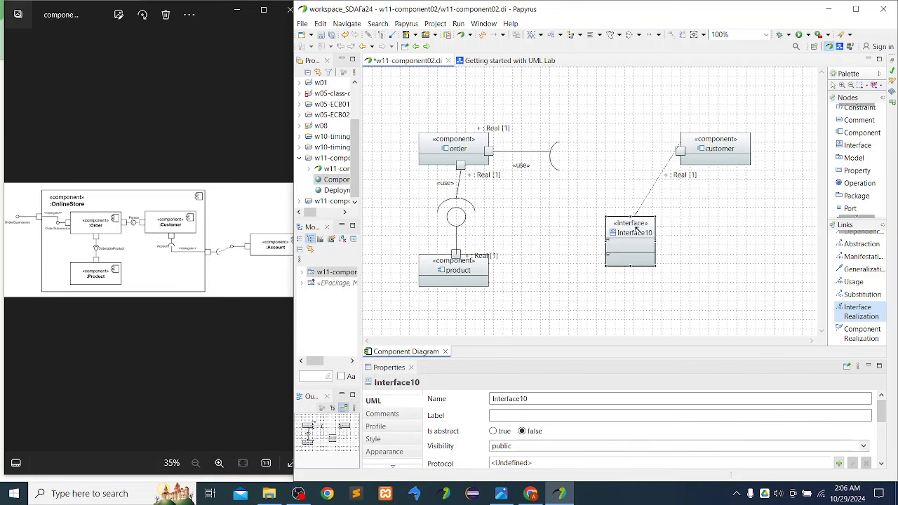
{"action": "left_click", "coordinate": [636, 228]}
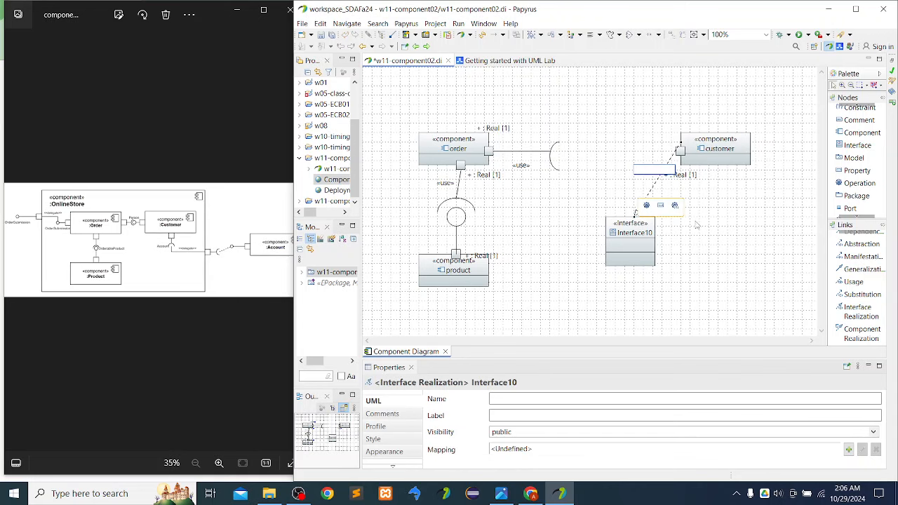
{"action": "left_click", "coordinate": [728, 249]}
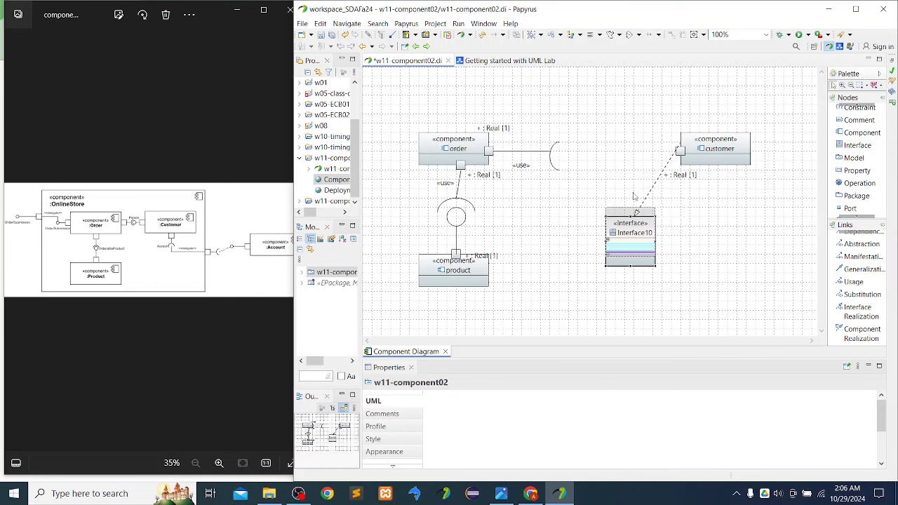
- Move the new interface straight up beside customer and reattach its realization link to the centre of customer's port
{"action": "left_click_drag", "start_coordinate": [633, 246], "coordinate": [633, 192]}
{"action": "left_click", "coordinate": [697, 219]}
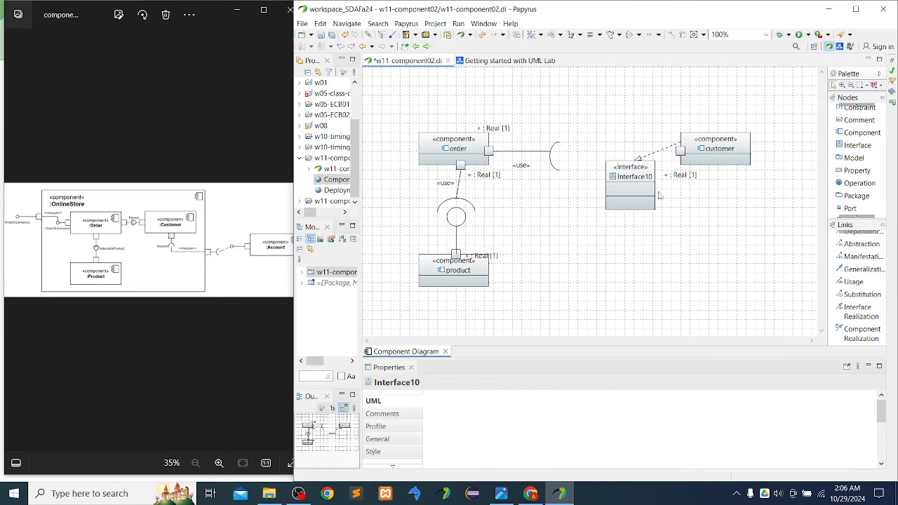
{"action": "left_click", "coordinate": [679, 146]}
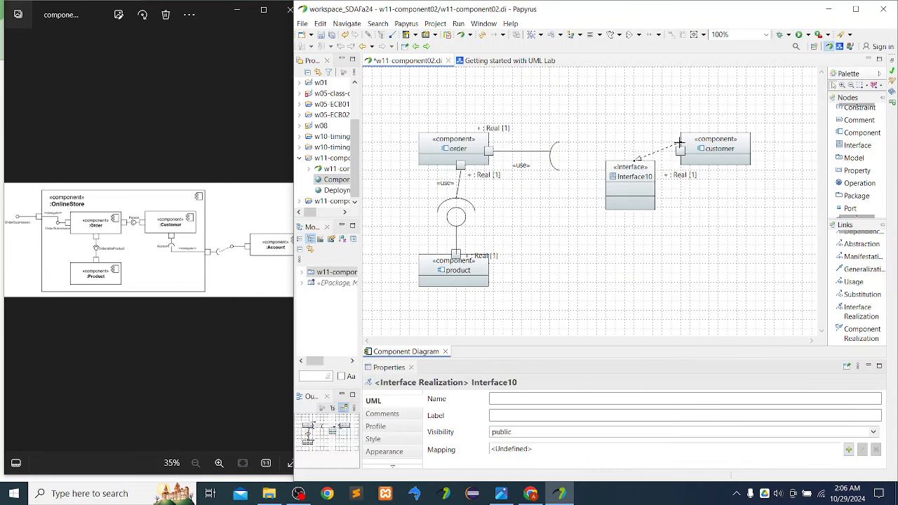
{"action": "left_click_drag", "start_coordinate": [679, 143], "coordinate": [690, 153]}
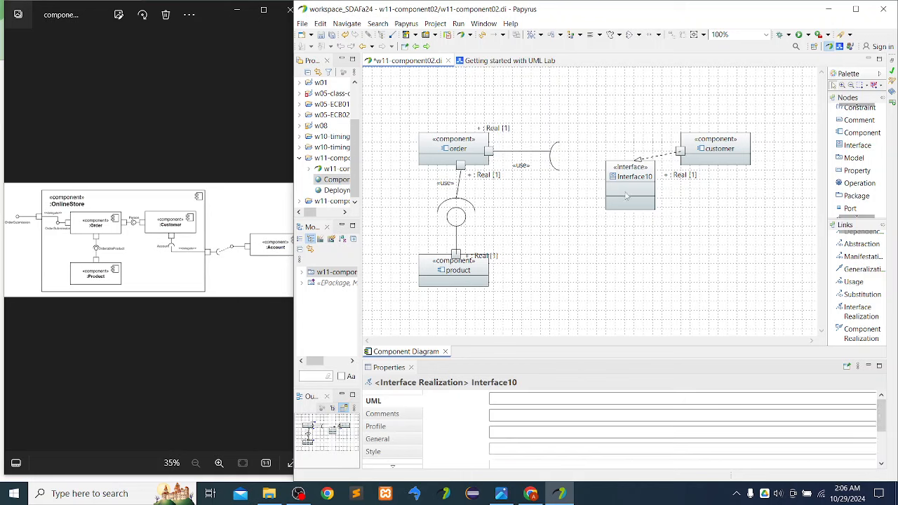
{"action": "left_click", "coordinate": [695, 206]}
- Display the interface realized by customer as a lollipop and enlarge its circle
{"action": "left_click", "coordinate": [626, 193]}
{"action": "right_click", "coordinate": [625, 193]}
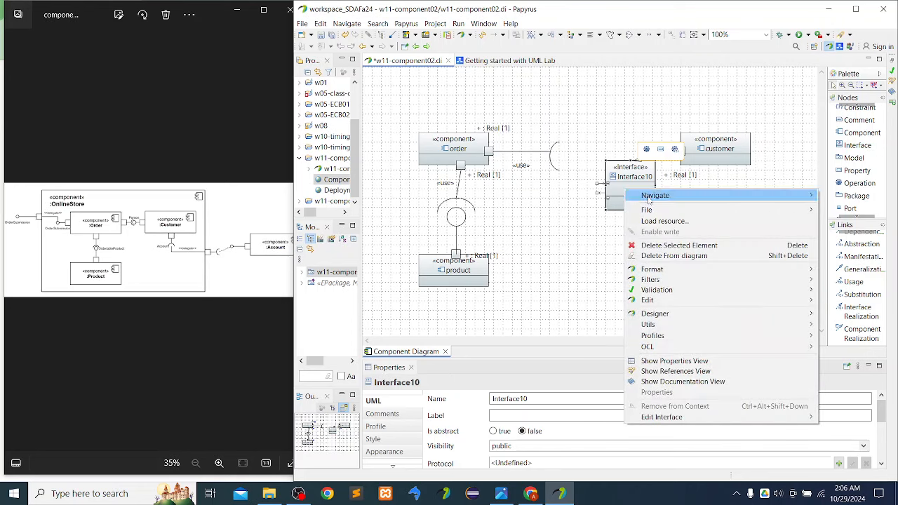
{"action": "mouse_move", "coordinate": [634, 270]}
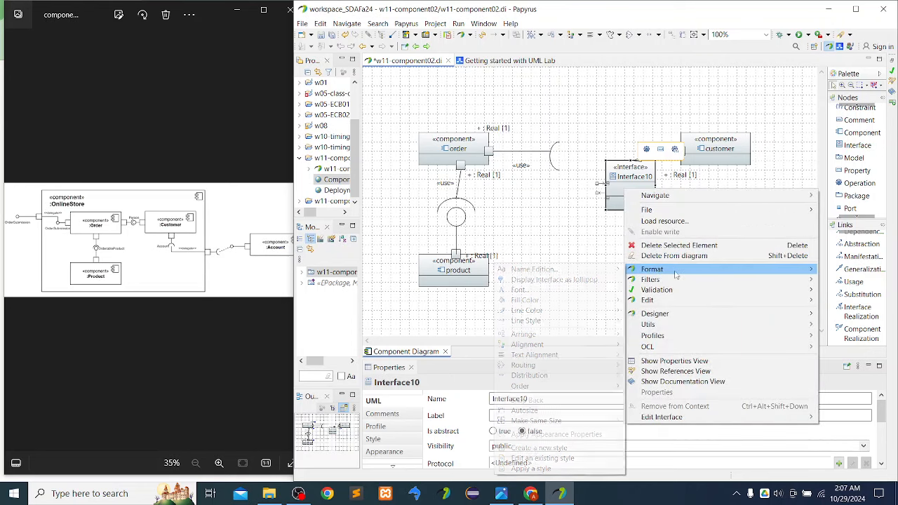
{"action": "left_click", "coordinate": [553, 279]}
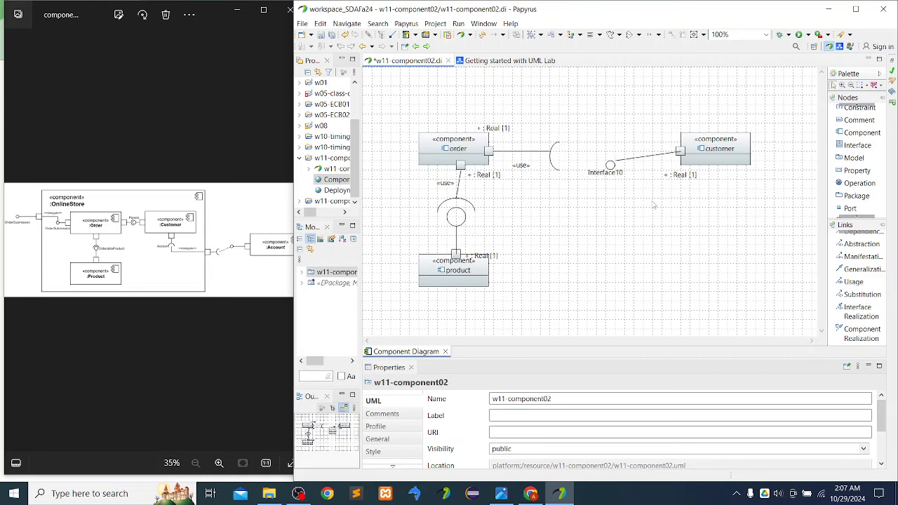
{"action": "left_click", "coordinate": [610, 164]}
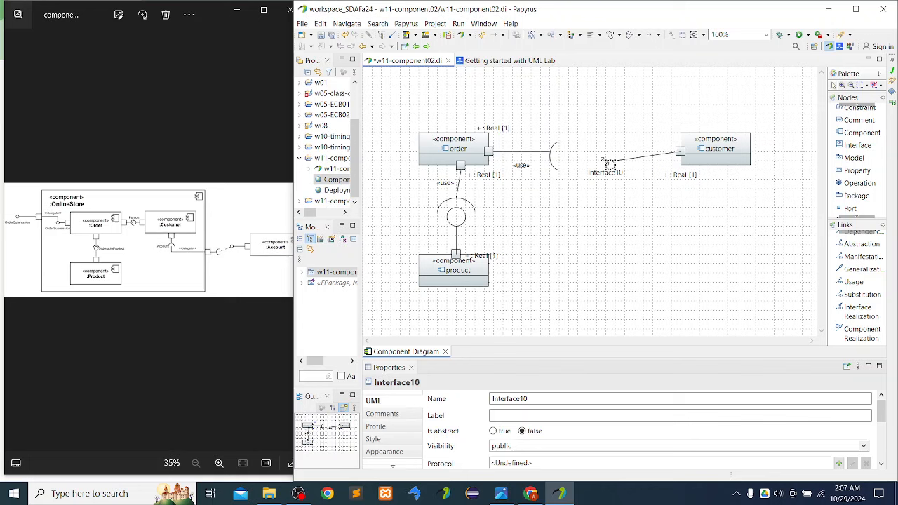
{"action": "left_click_drag", "start_coordinate": [605, 161], "coordinate": [598, 151]}
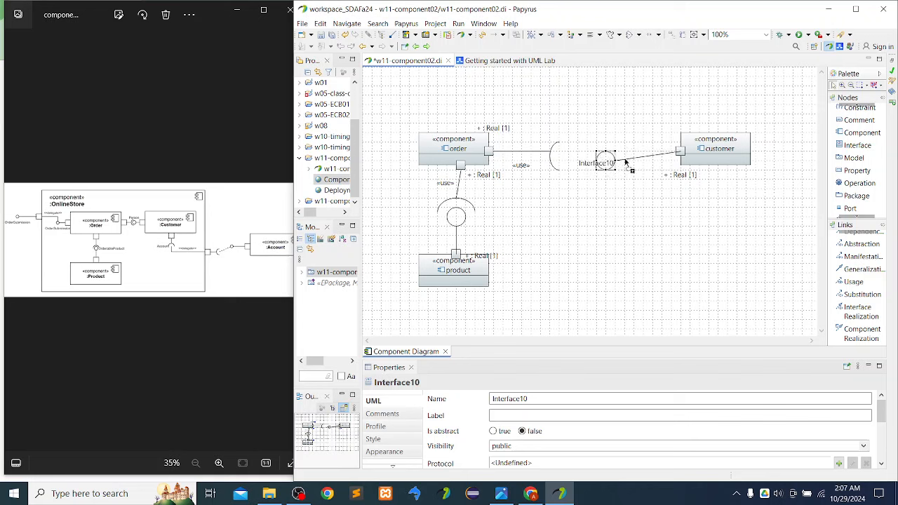
- Clear the name of the lollipop interface linked to customer and move its circle into the opening of order's right-hand socket
{"action": "double_click", "coordinate": [600, 164]}
{"action": "left_click", "coordinate": [601, 164]}
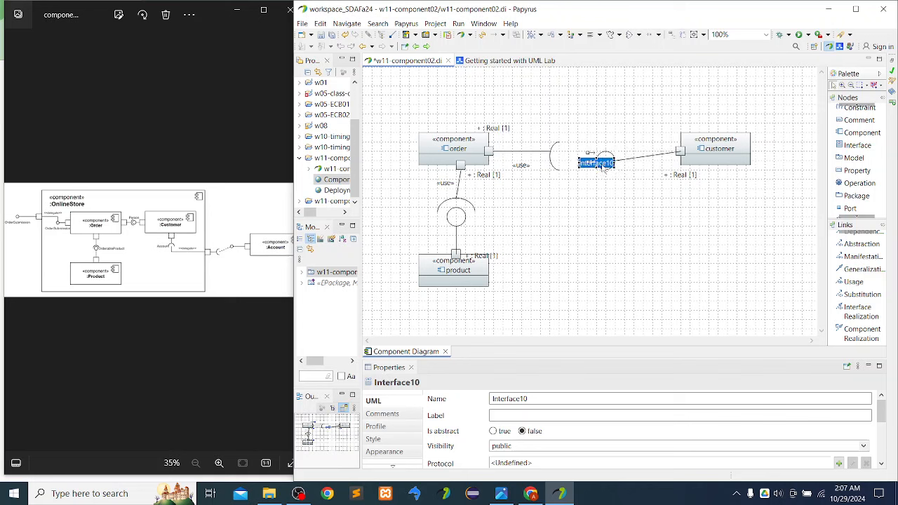
{"action": "key", "text": "Delete"}
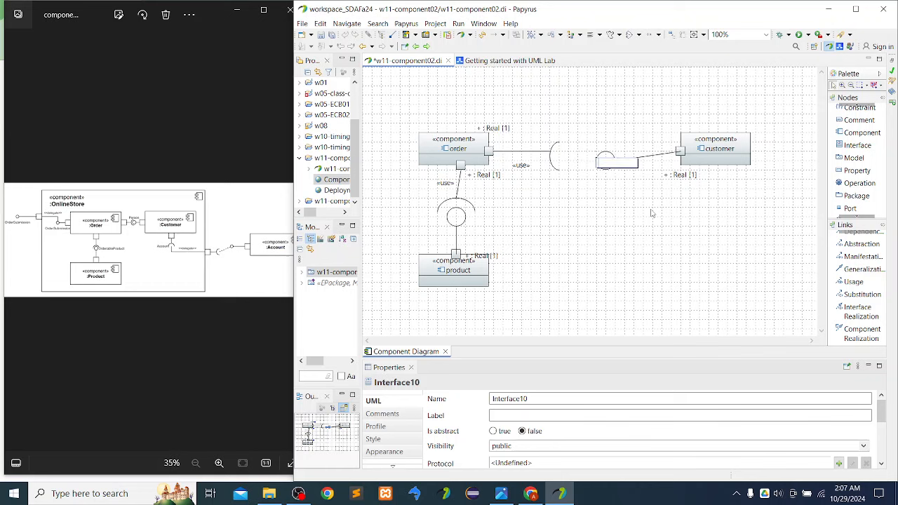
{"action": "left_click", "coordinate": [651, 213]}
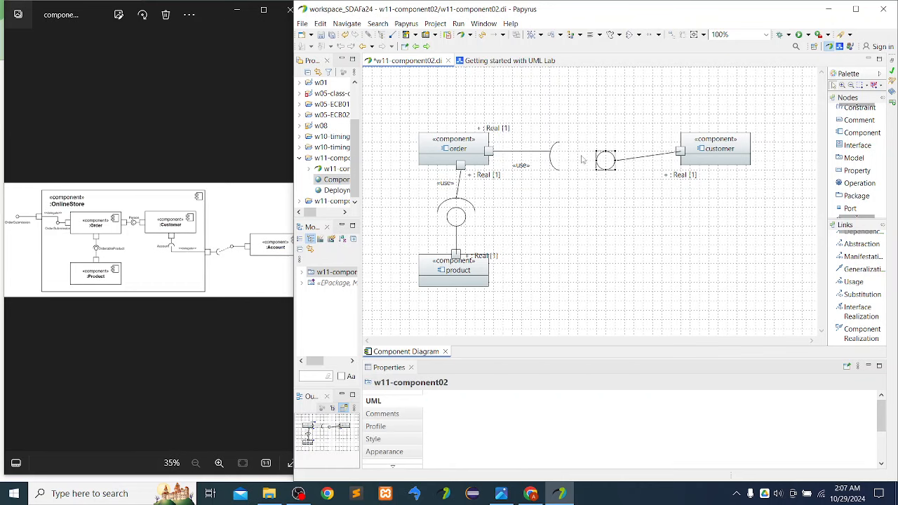
{"action": "left_click", "coordinate": [607, 162]}
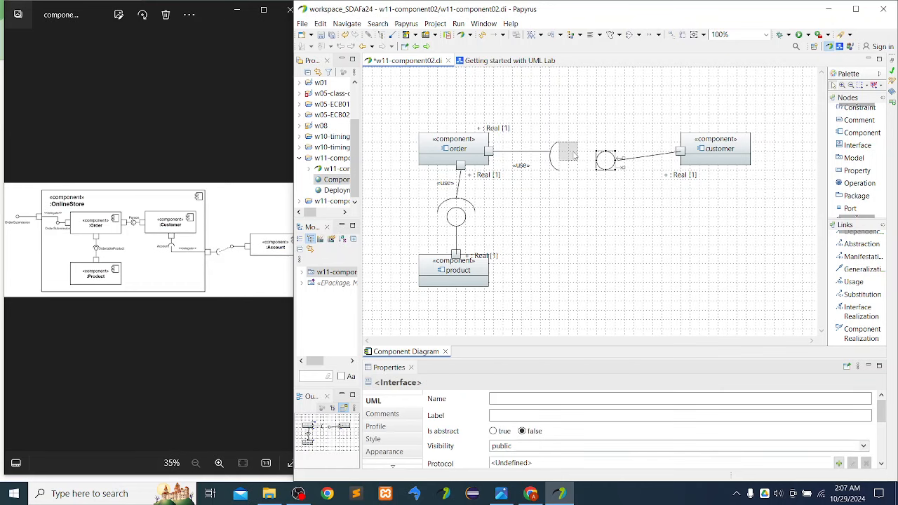
{"action": "left_click_drag", "start_coordinate": [573, 155], "coordinate": [572, 157]}
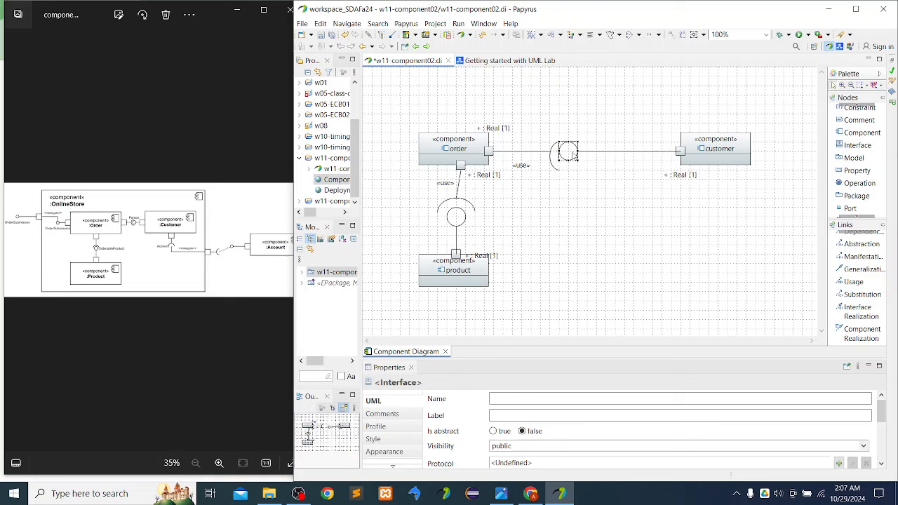
{"action": "left_click", "coordinate": [577, 194]}
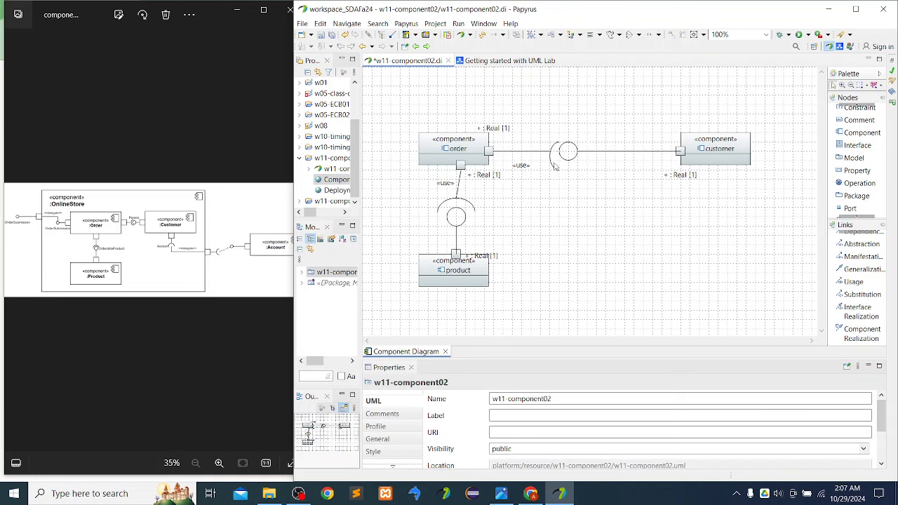
- Enlarge the socket arc between order and customer and shift it so it curves evenly around the lollipop circle
{"action": "left_click", "coordinate": [554, 163]}
{"action": "left_click_drag", "start_coordinate": [549, 156], "coordinate": [540, 156]}
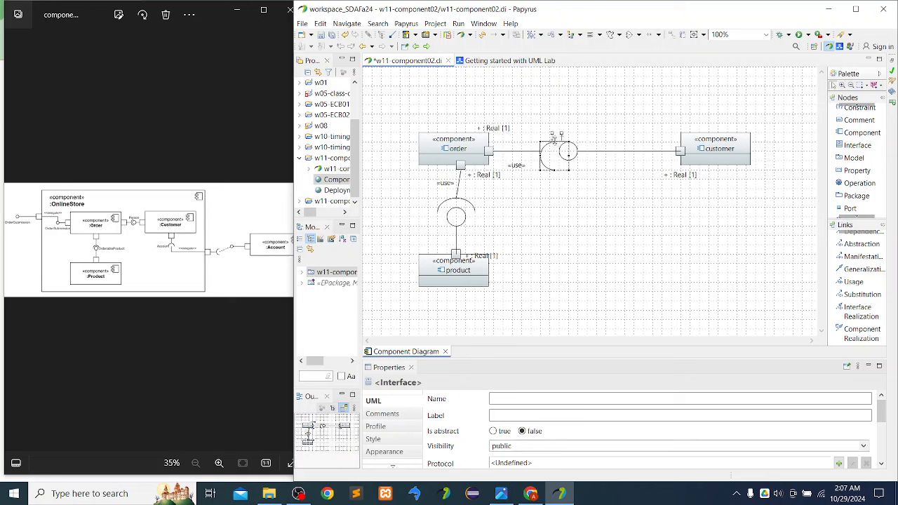
{"action": "left_click_drag", "start_coordinate": [554, 140], "coordinate": [555, 133]}
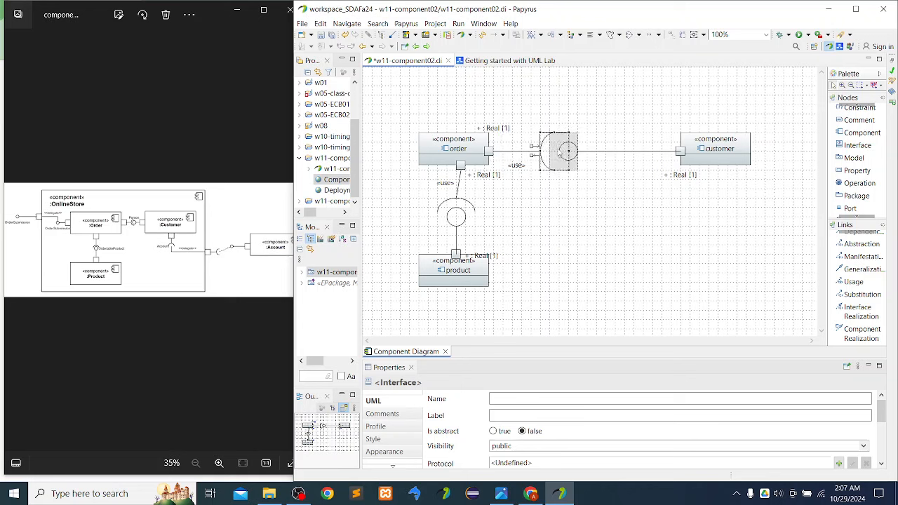
{"action": "left_click", "coordinate": [610, 215]}
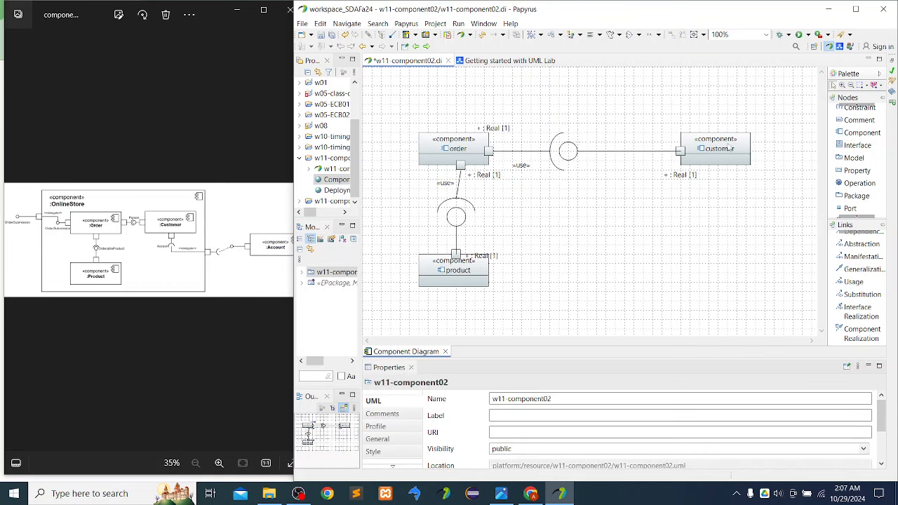
- Move customer and the socket-and-lollipop pair closer to order, keeping them level with order's right port
{"action": "left_click", "coordinate": [730, 148]}
{"action": "left_click_drag", "start_coordinate": [726, 152], "coordinate": [641, 152]}
{"action": "left_click", "coordinate": [593, 247]}
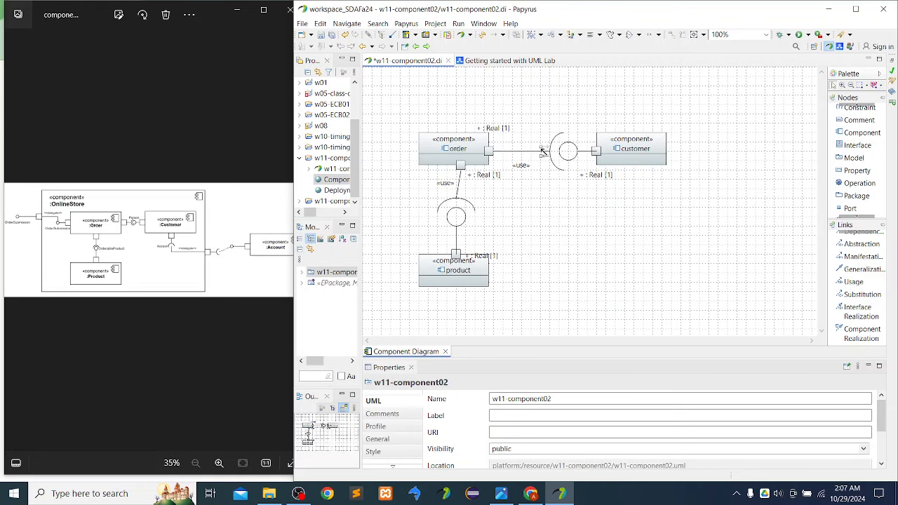
{"action": "left_click", "coordinate": [563, 145]}
{"action": "mouse_move", "coordinate": [559, 153]}
{"action": "left_mouse_down"}
{"action": "mouse_move", "coordinate": [540, 152]}
{"action": "mouse_move", "coordinate": [567, 150]}
{"action": "mouse_move", "coordinate": [551, 150]}
{"action": "left_mouse_up"}
{"action": "left_click_drag", "start_coordinate": [619, 154], "coordinate": [594, 149]}
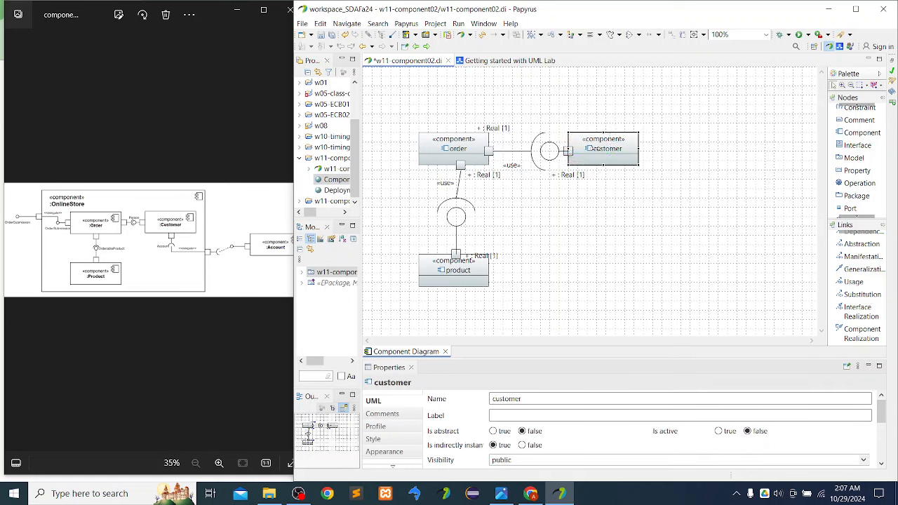
{"action": "left_click", "coordinate": [568, 236]}
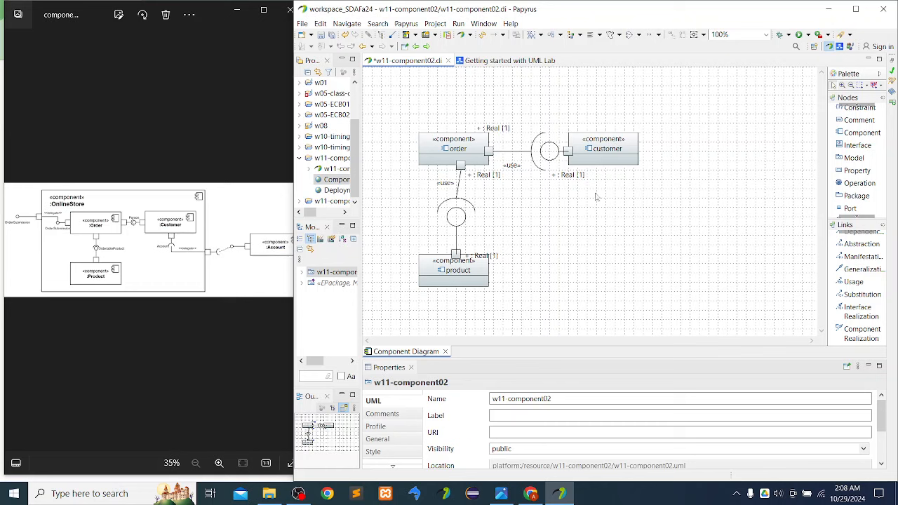
- Copy product's port onto customer and place the new port at the middle of customer's bottom edge
{"action": "left_click", "coordinate": [849, 209]}
{"action": "left_click", "coordinate": [455, 254]}
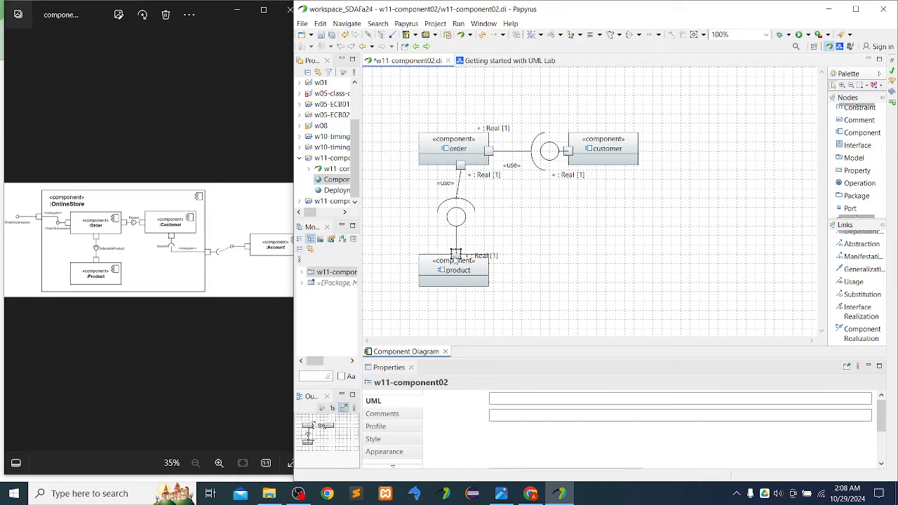
{"action": "left_click", "coordinate": [607, 166]}
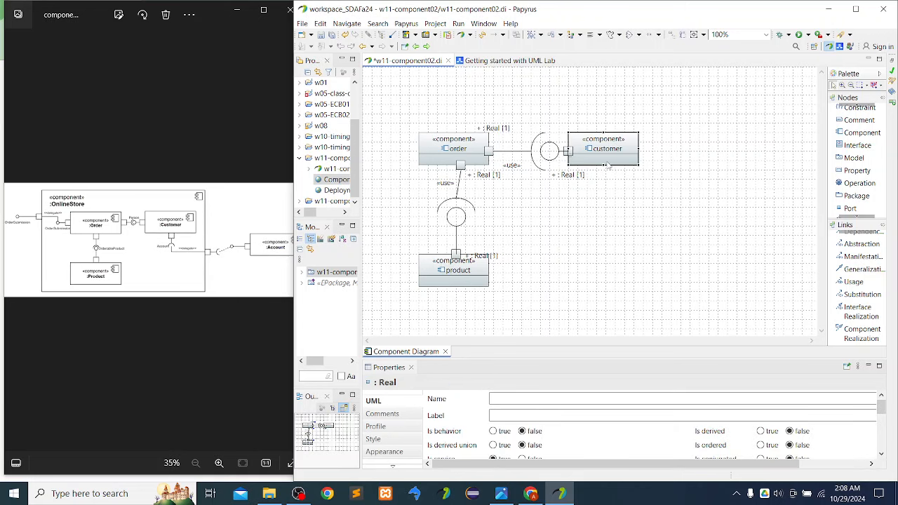
{"action": "right_click", "coordinate": [607, 165]}
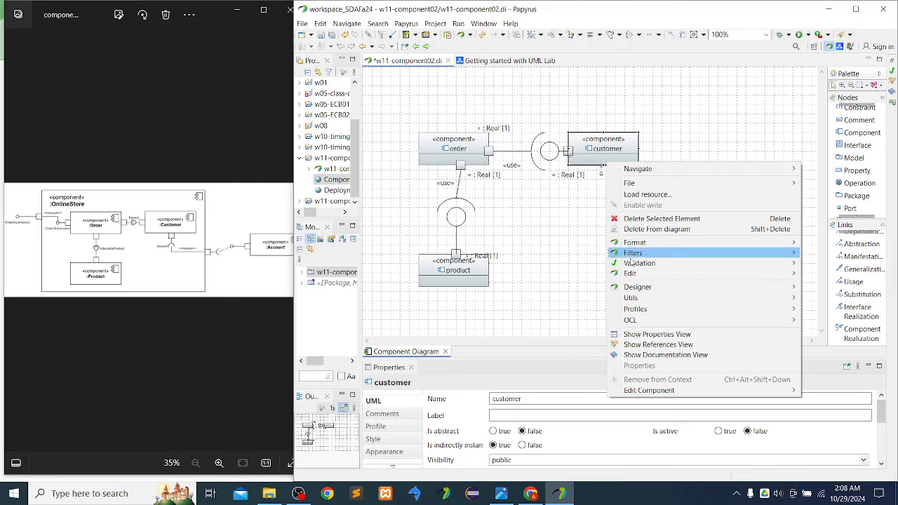
{"action": "left_click", "coordinate": [599, 150]}
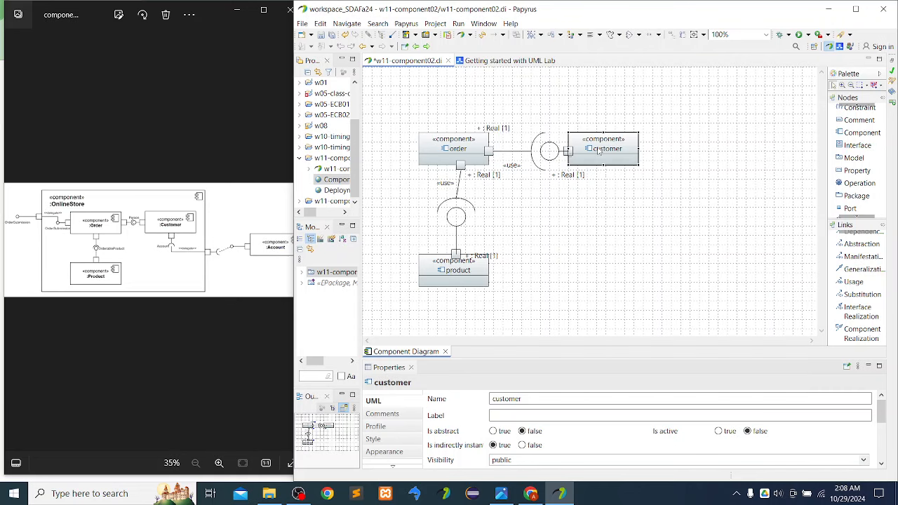
{"action": "key", "text": "ctrl+v"}
{"action": "left_click", "coordinate": [602, 132]}
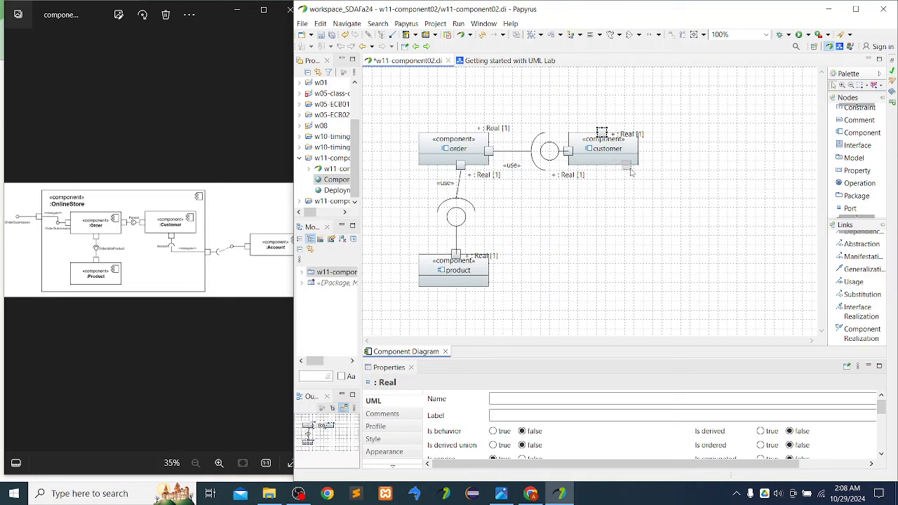
{"action": "left_click_drag", "start_coordinate": [608, 174], "coordinate": [607, 171]}
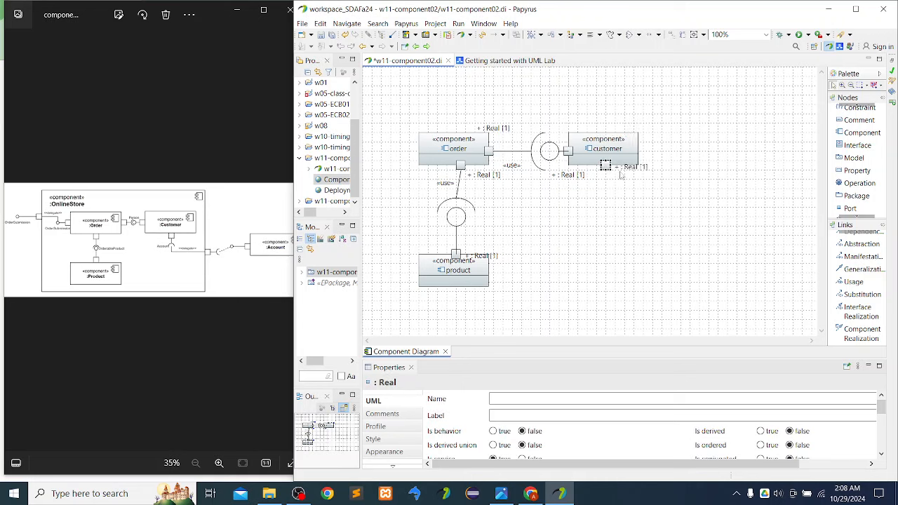
{"action": "left_click", "coordinate": [596, 209]}
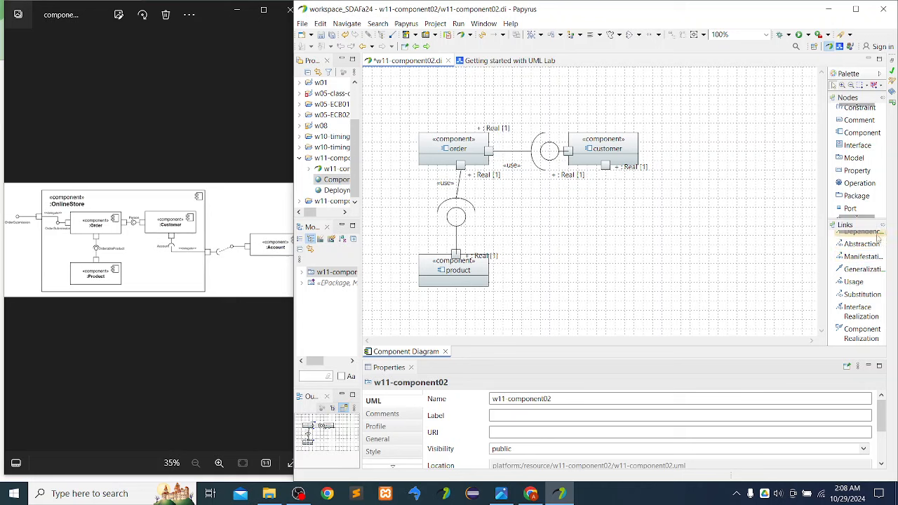
- Add an interface below customer and draw a Usage link to it from customer's bottom port
{"action": "left_click", "coordinate": [857, 145]}
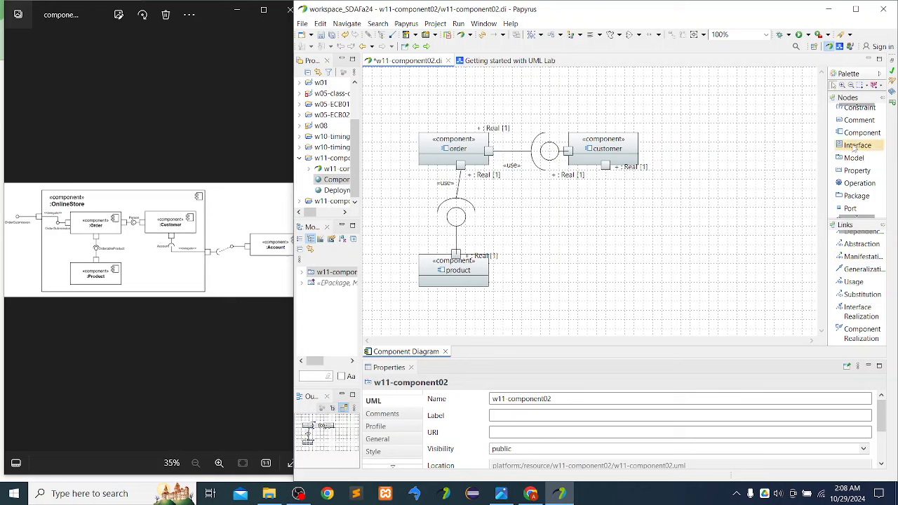
{"action": "left_click", "coordinate": [606, 210]}
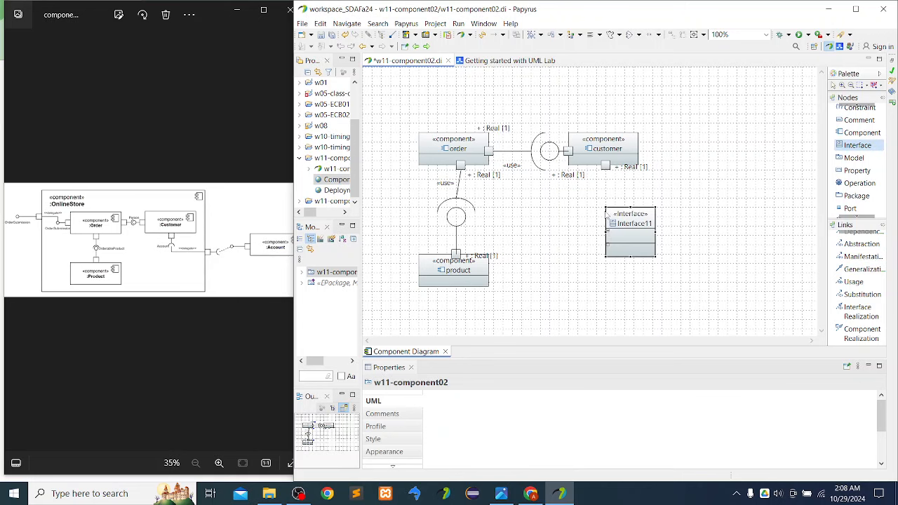
{"action": "left_click", "coordinate": [670, 250]}
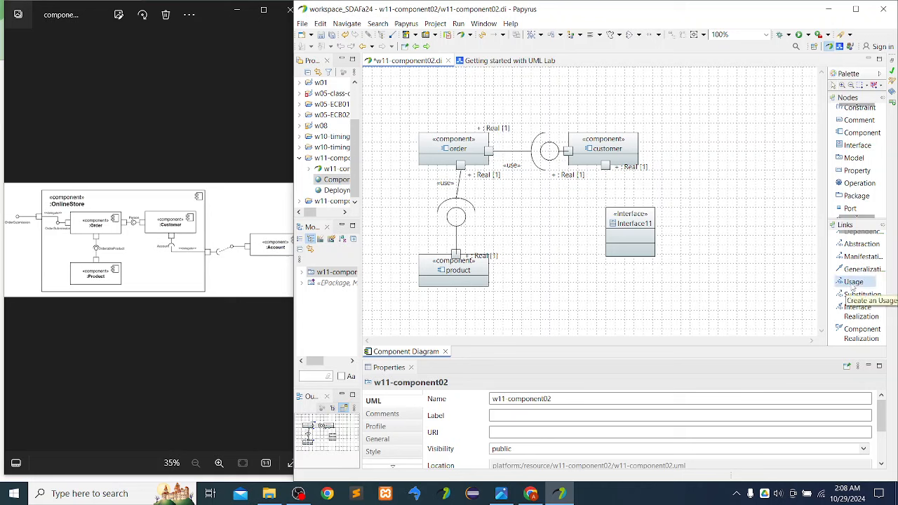
{"action": "left_click", "coordinate": [851, 288]}
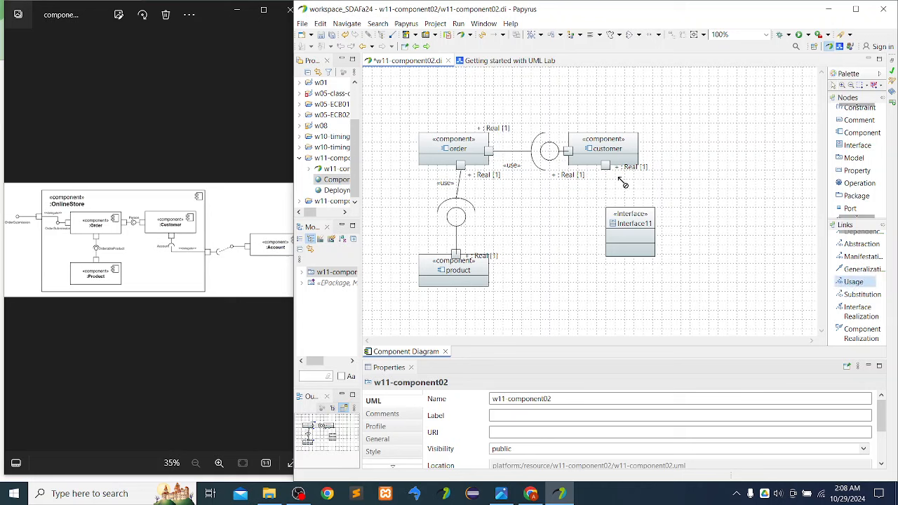
{"action": "left_click_drag", "start_coordinate": [606, 175], "coordinate": [626, 223]}
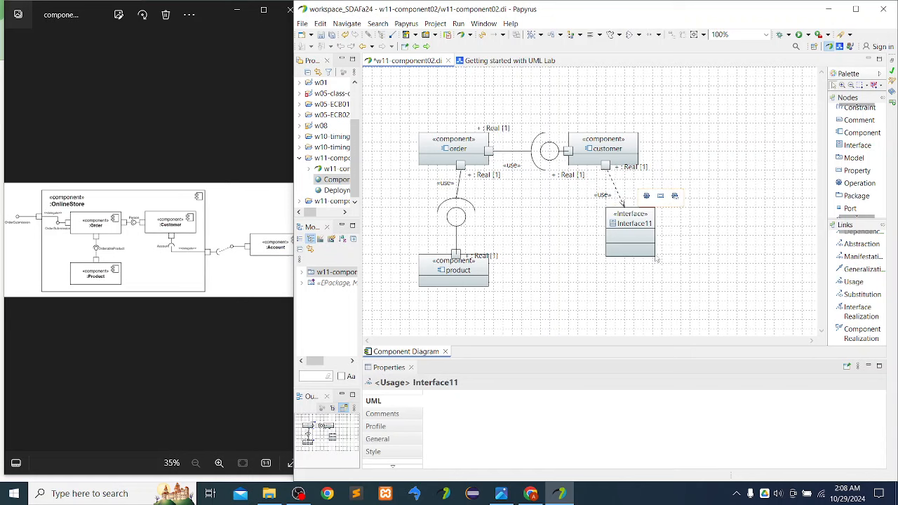
- Display the interface below customer as a lollipop and clear its name
{"action": "right_click", "coordinate": [634, 233]}
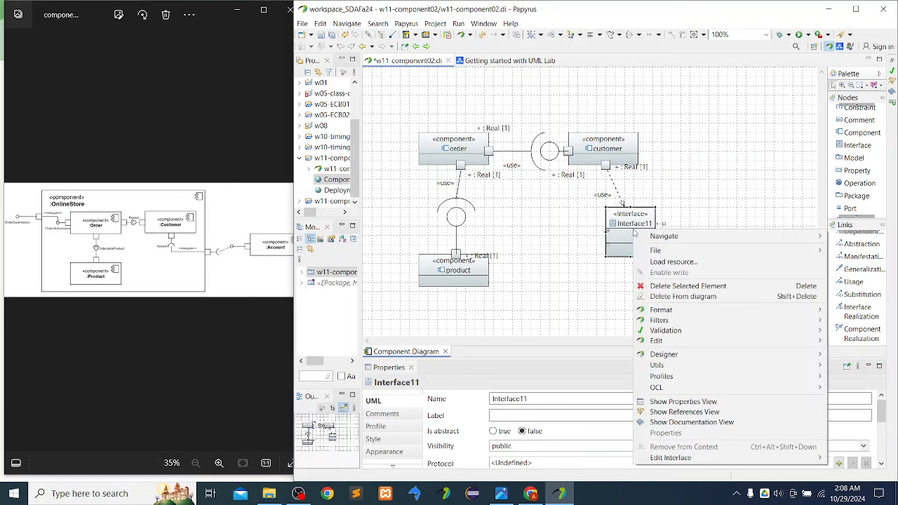
{"action": "mouse_move", "coordinate": [694, 310]}
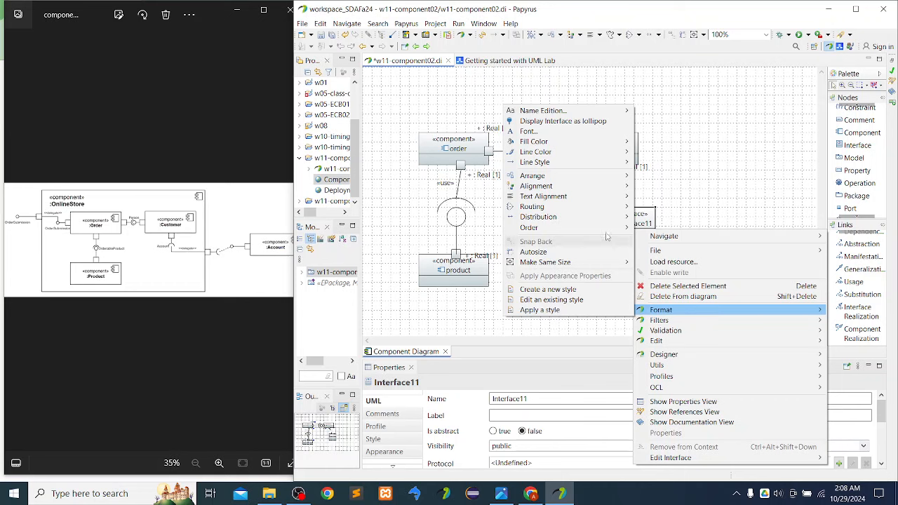
{"action": "left_click", "coordinate": [565, 121]}
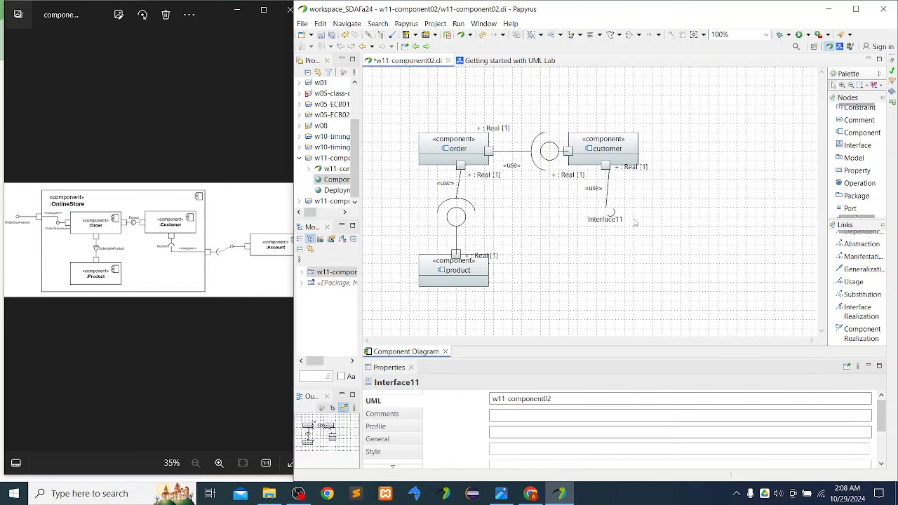
{"action": "left_click", "coordinate": [606, 219]}
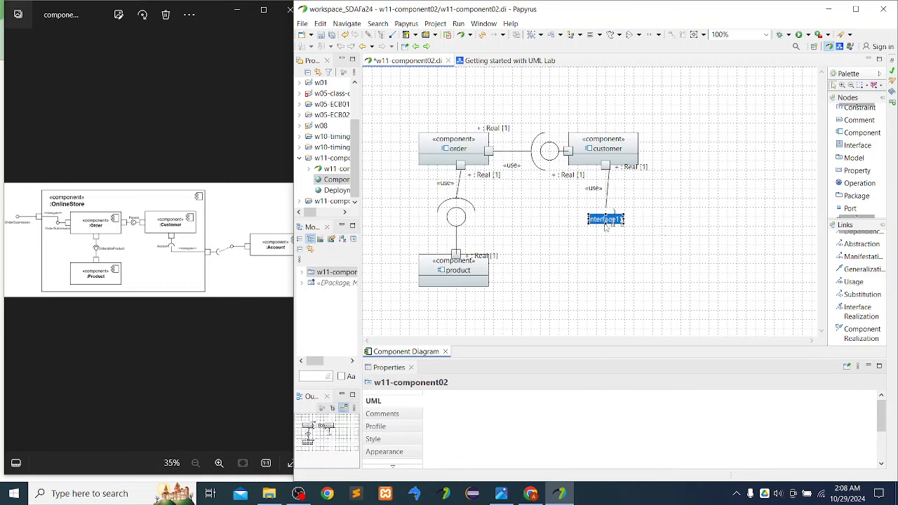
{"action": "key", "text": "F2"}
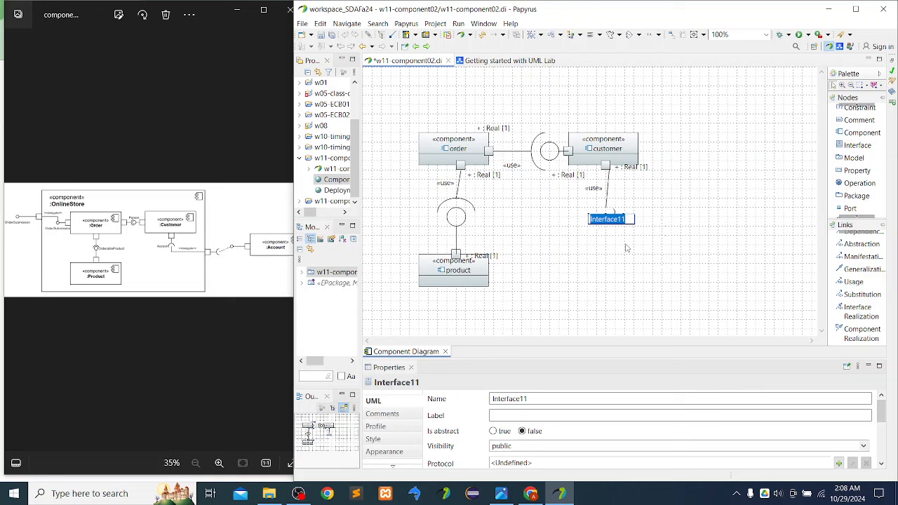
{"action": "key", "text": "BackSpace"}
{"action": "left_click", "coordinate": [627, 254]}
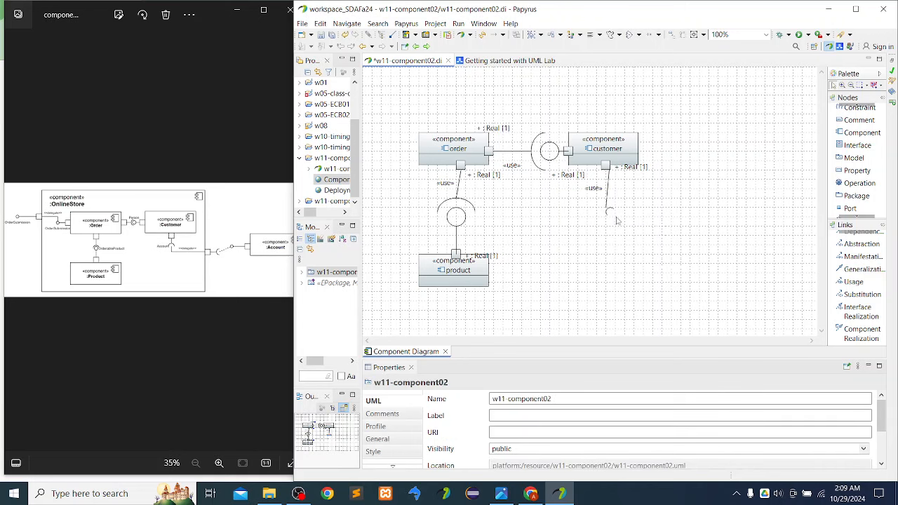
- Enlarge the socket arc below customer and straighten its usage link so it runs vertically from customer's bottom port
{"action": "left_click", "coordinate": [611, 212]}
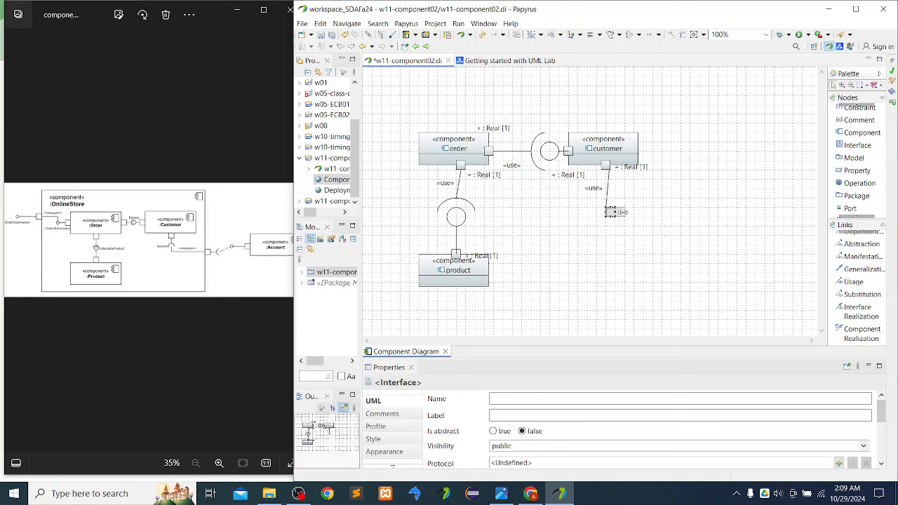
{"action": "left_click_drag", "start_coordinate": [631, 226], "coordinate": [608, 222]}
{"action": "left_click", "coordinate": [615, 207]}
{"action": "left_click", "coordinate": [624, 223]}
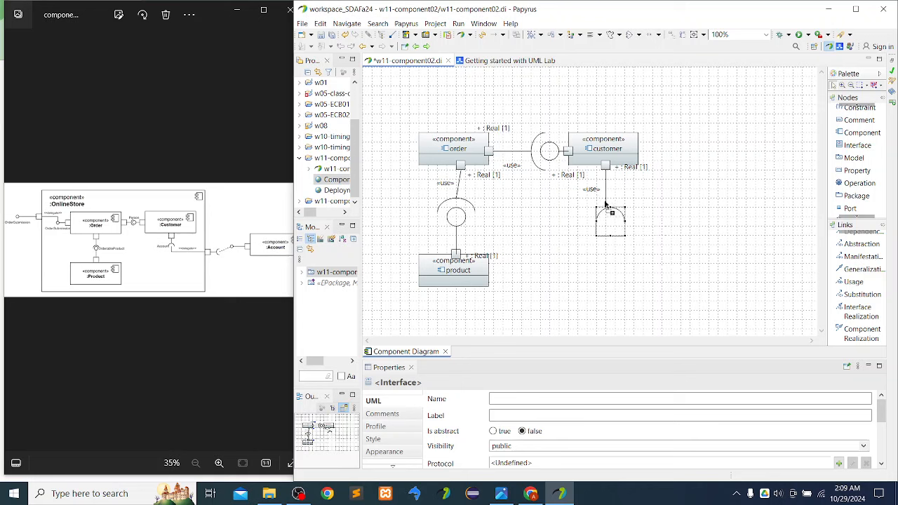
{"action": "left_click", "coordinate": [604, 200]}
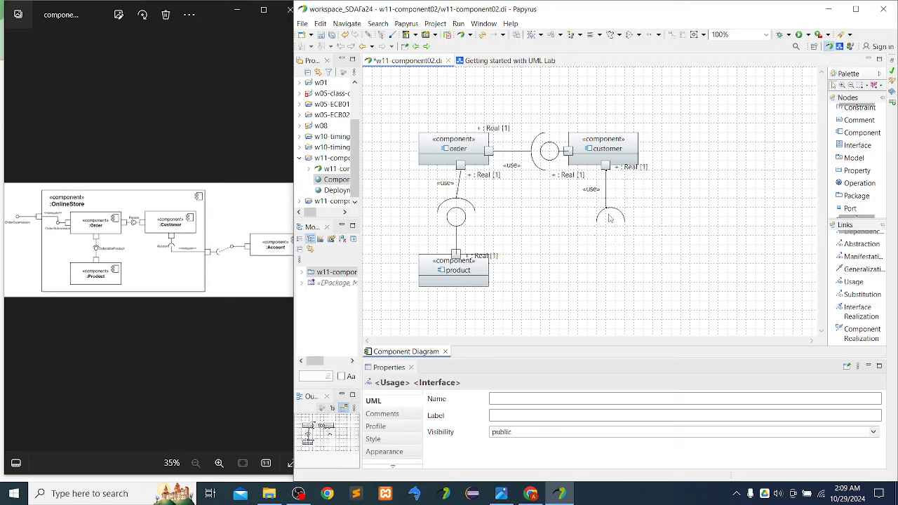
{"action": "left_click", "coordinate": [596, 221]}
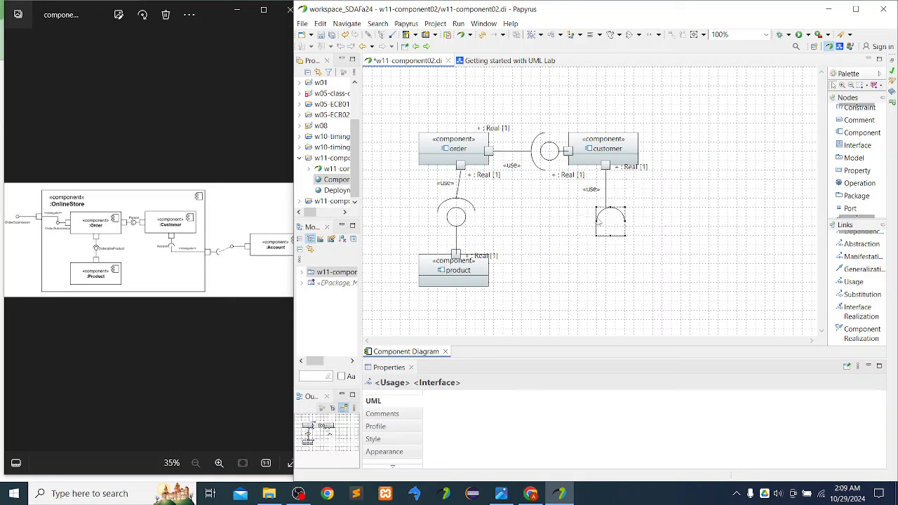
{"action": "left_click", "coordinate": [594, 226]}
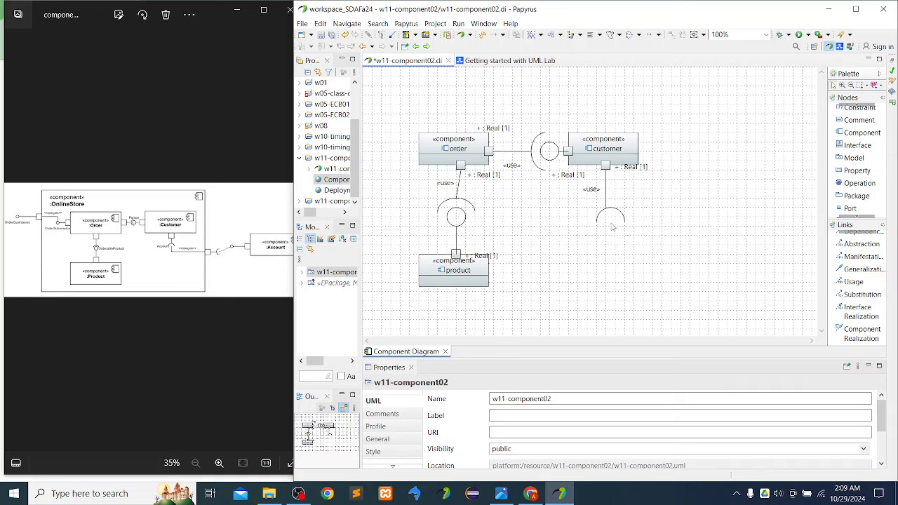
- Widen the socket arc below customer on its left side so it is centred under the vertical usage link
{"action": "left_click", "coordinate": [600, 226]}
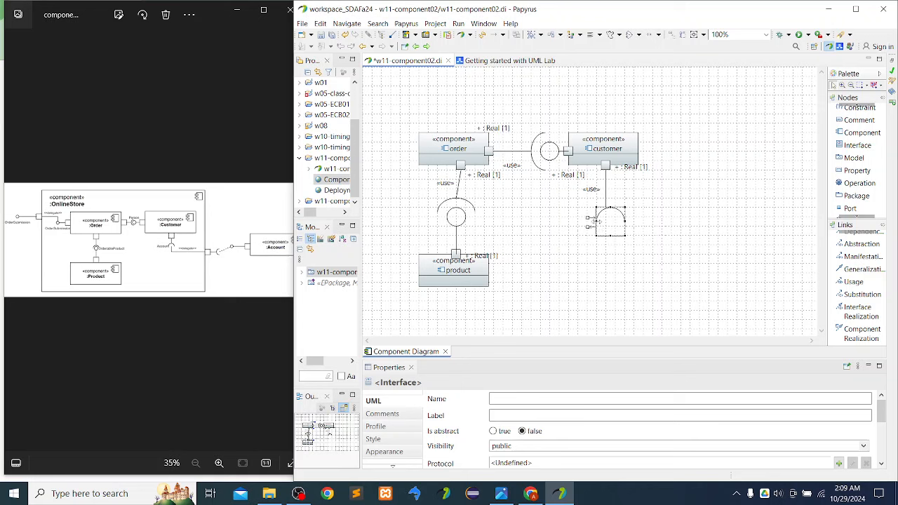
{"action": "left_click_drag", "start_coordinate": [596, 222], "coordinate": [588, 225]}
{"action": "left_click", "coordinate": [602, 241]}
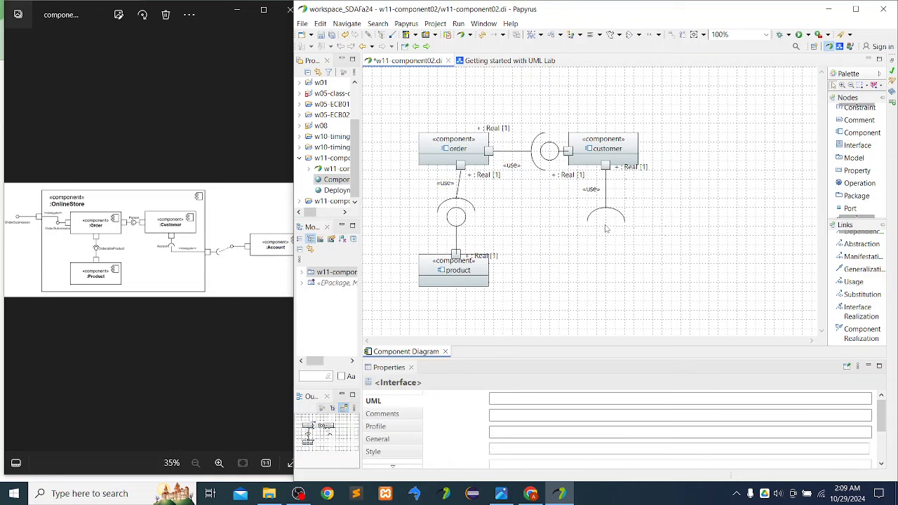
{"action": "left_click", "coordinate": [608, 219]}
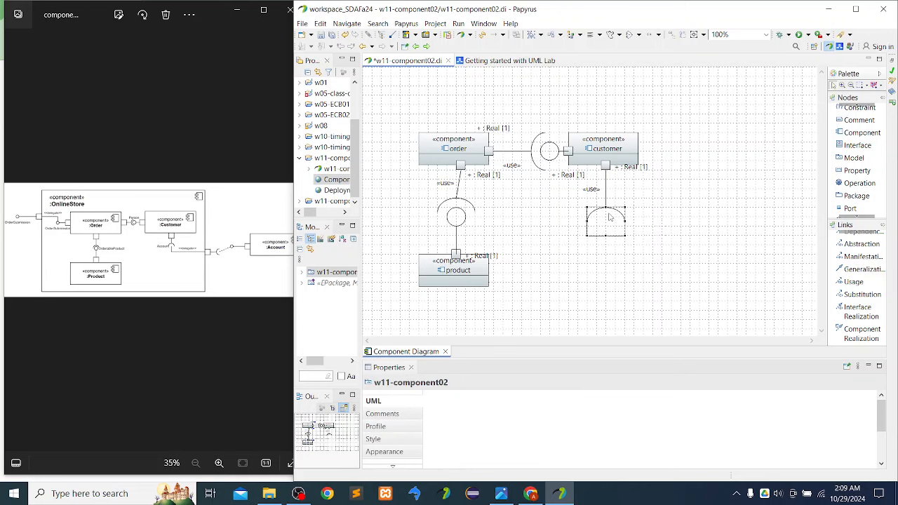
{"action": "left_click", "coordinate": [625, 260]}
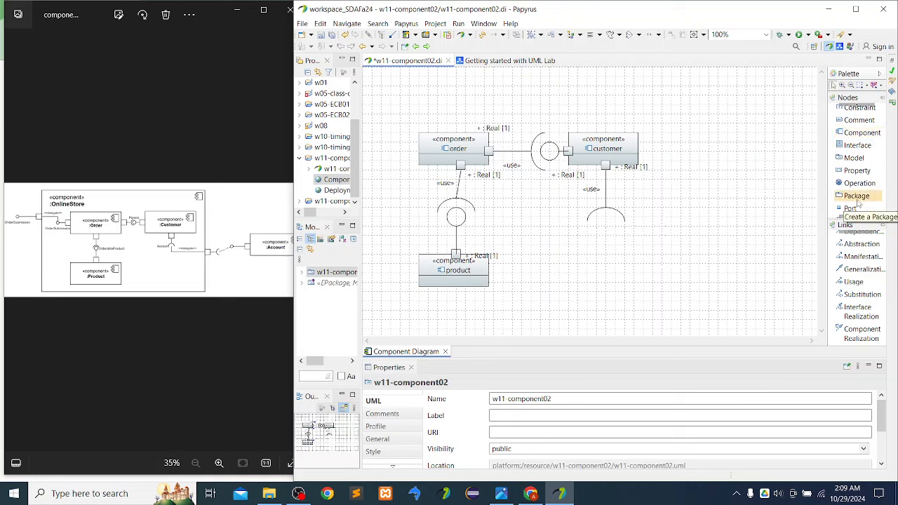
- Add a large component that encloses the order, product and customer components and all their interfaces
{"action": "left_click", "coordinate": [861, 133]}
{"action": "left_click_drag", "start_coordinate": [372, 85], "coordinate": [680, 323]}
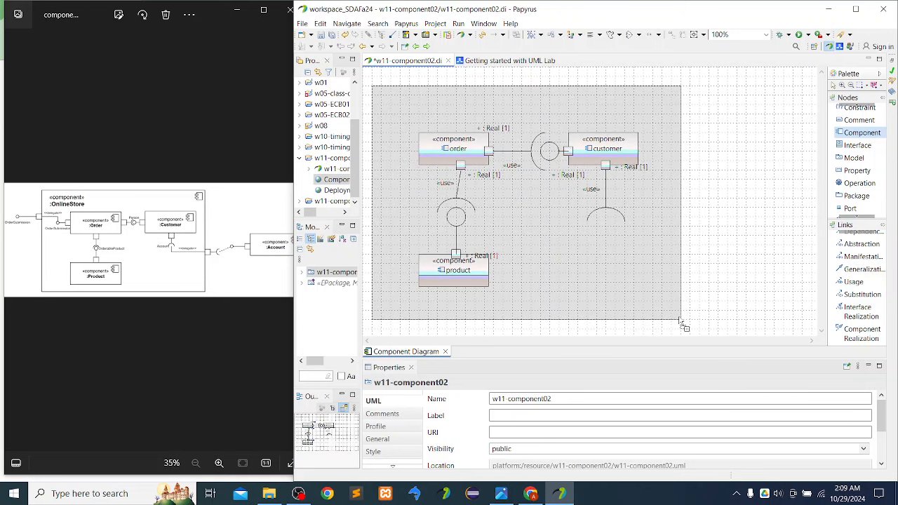
{"action": "left_click_drag", "start_coordinate": [680, 320], "coordinate": [679, 320]}
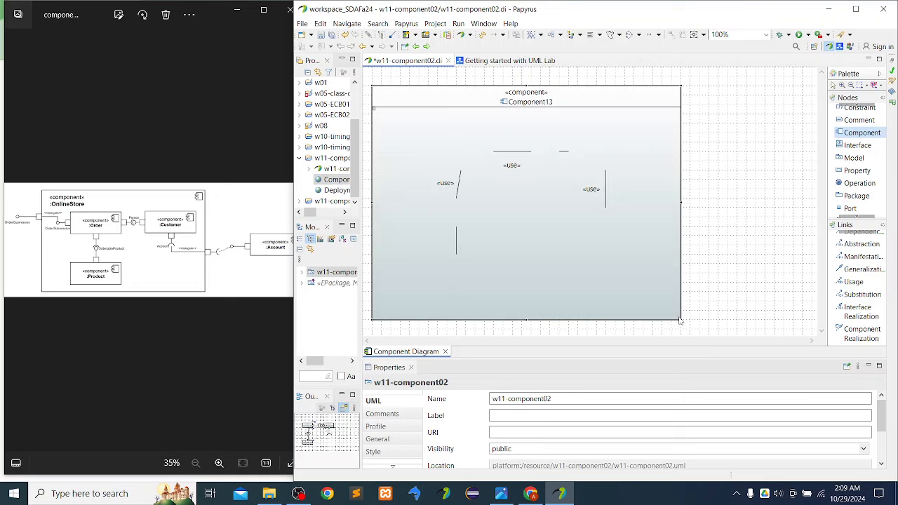
{"action": "left_click", "coordinate": [714, 222]}
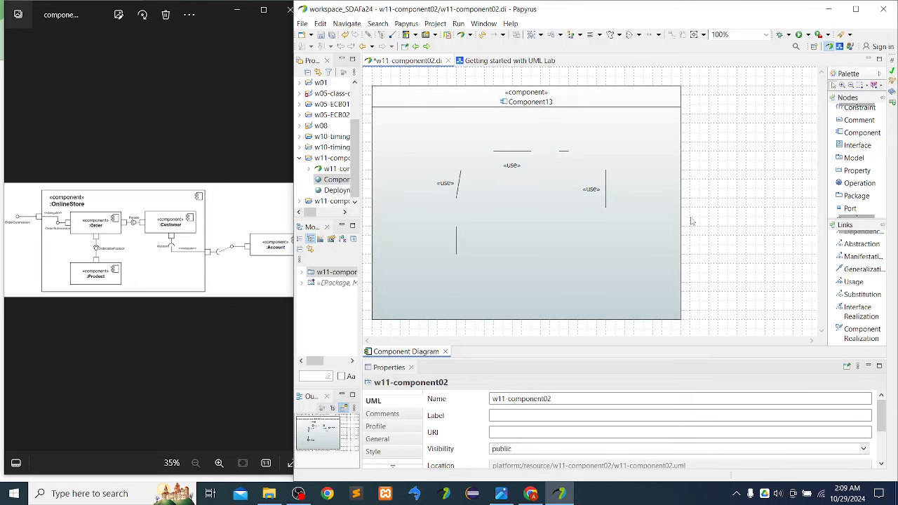
{"action": "left_click", "coordinate": [613, 93]}
{"action": "right_click", "coordinate": [614, 93]}
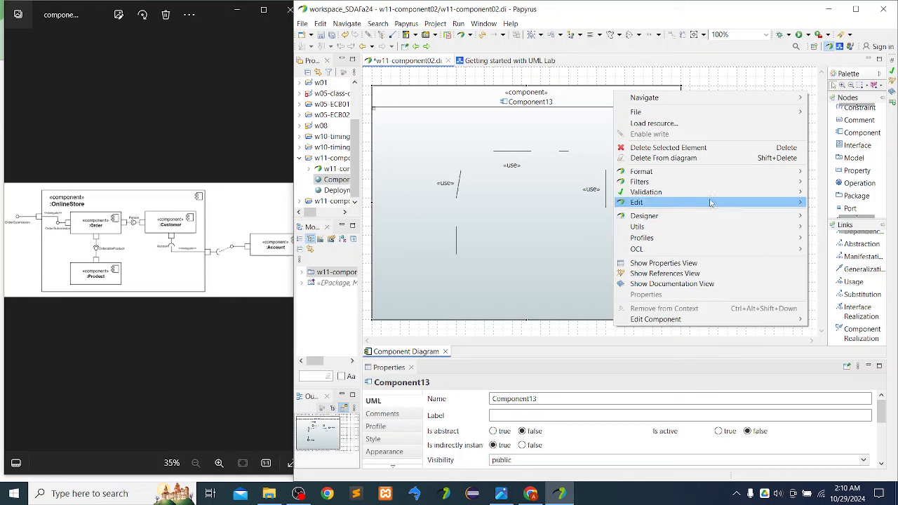
{"action": "mouse_move", "coordinate": [711, 172]}
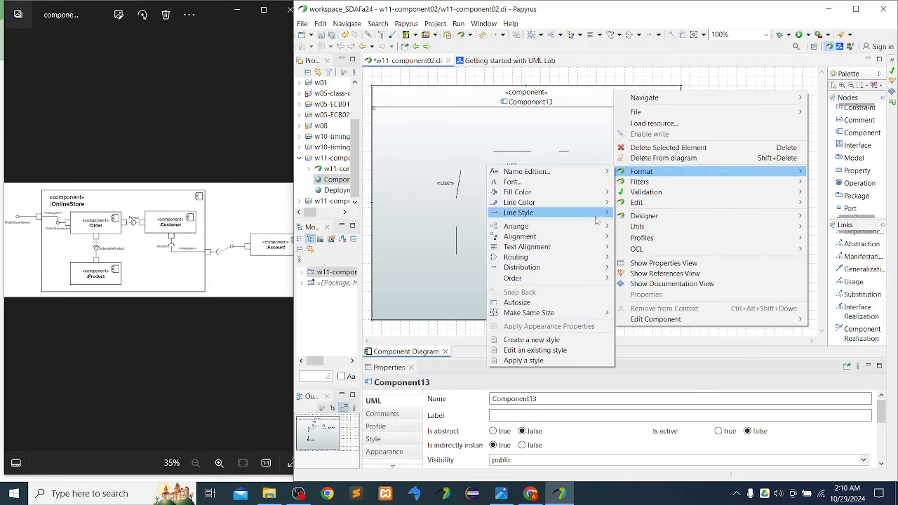
{"action": "mouse_move", "coordinate": [569, 238]}
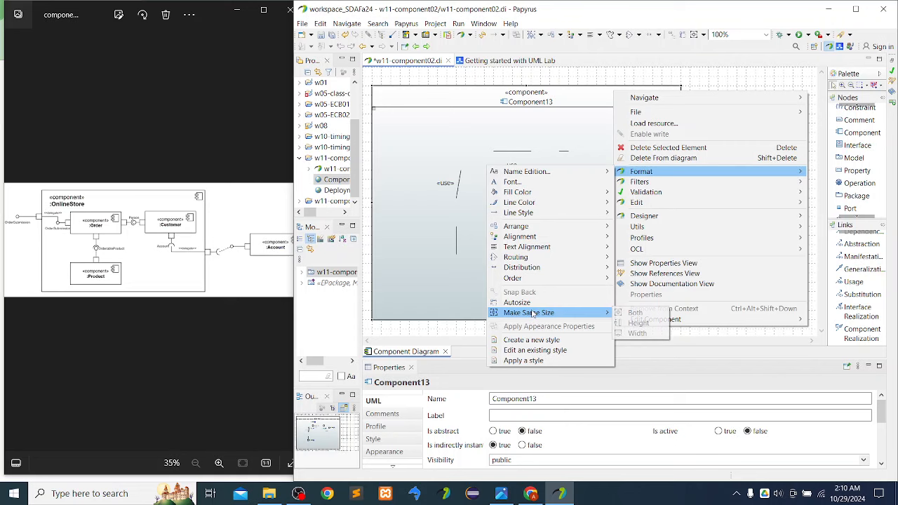
{"action": "mouse_move", "coordinate": [535, 205]}
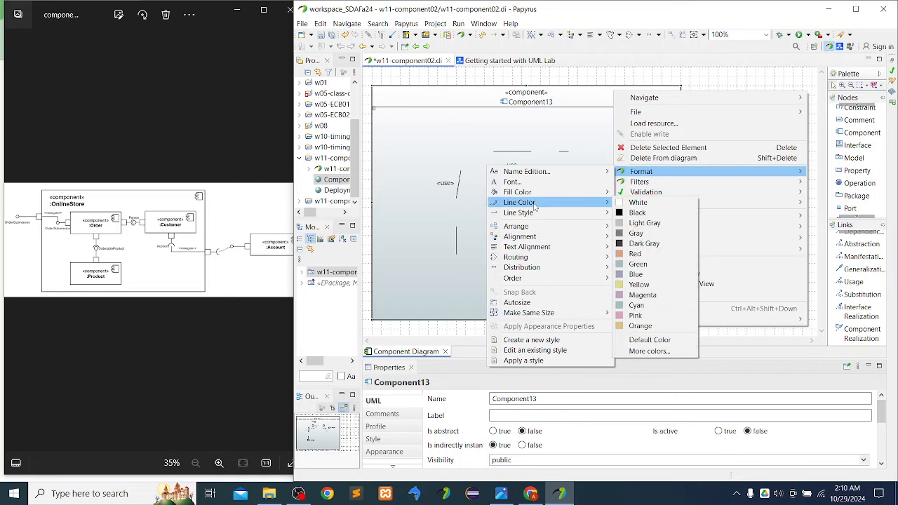
{"action": "left_click", "coordinate": [529, 101]}
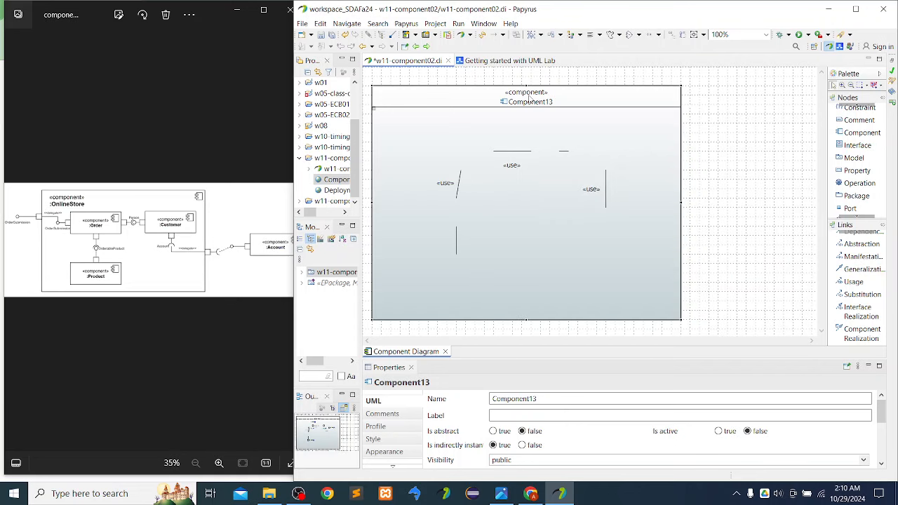
{"action": "left_click", "coordinate": [726, 175]}
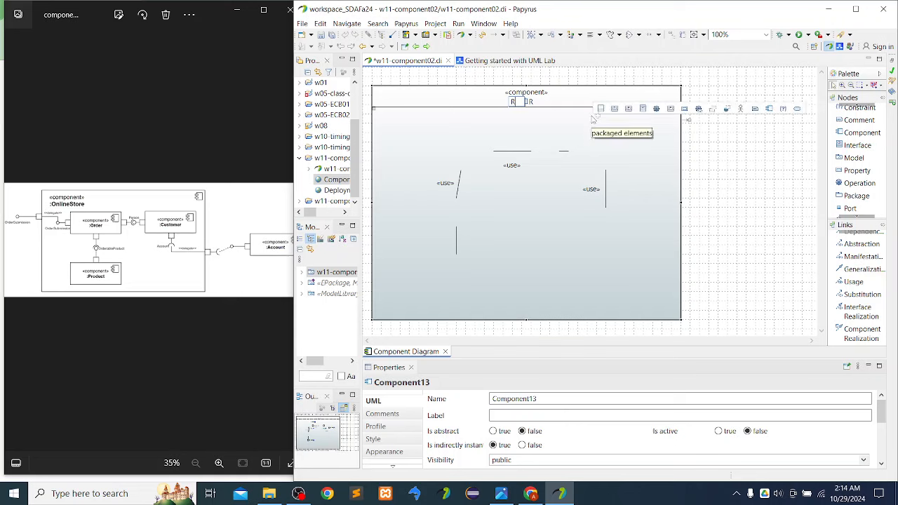
{"action": "key", "text": "Escape"}
{"action": "left_click", "coordinate": [556, 127]}
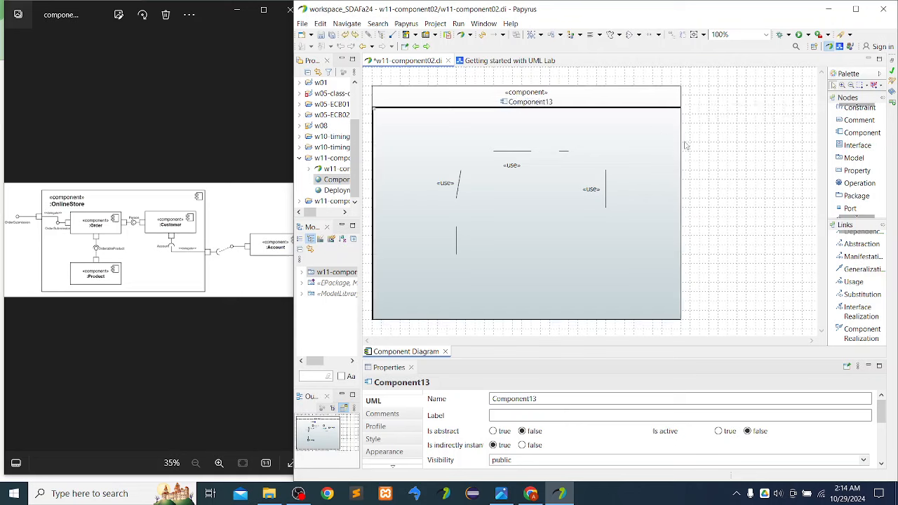
{"action": "left_click", "coordinate": [477, 102]}
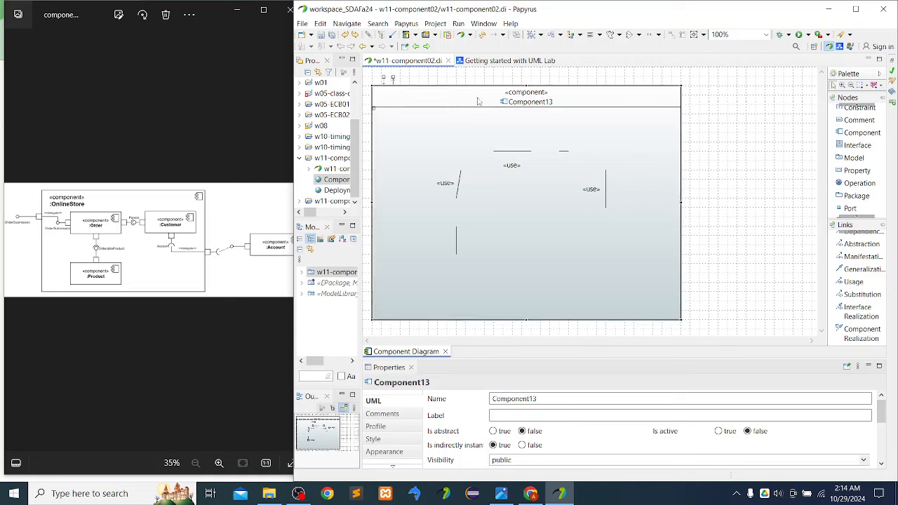
{"action": "right_click", "coordinate": [612, 98]}
{"action": "left_click", "coordinate": [573, 142]}
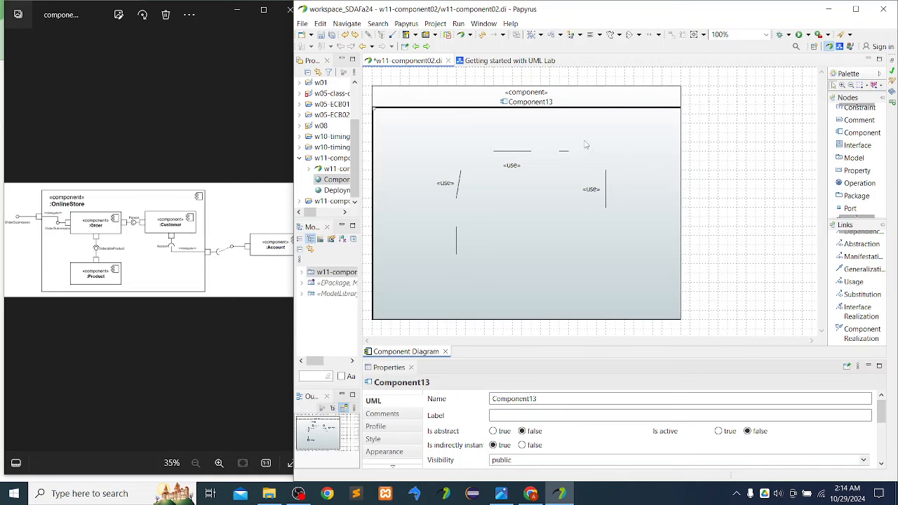
{"action": "right_click", "coordinate": [629, 131]}
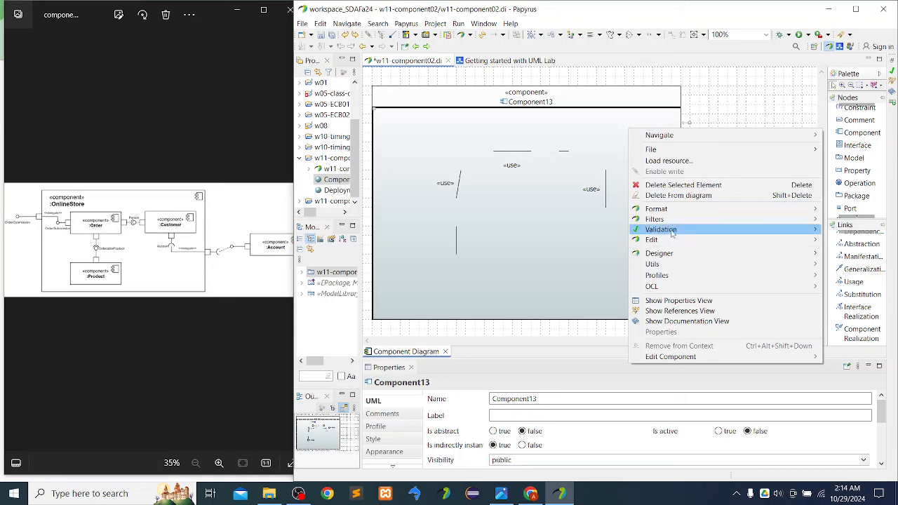
{"action": "mouse_move", "coordinate": [696, 209]}
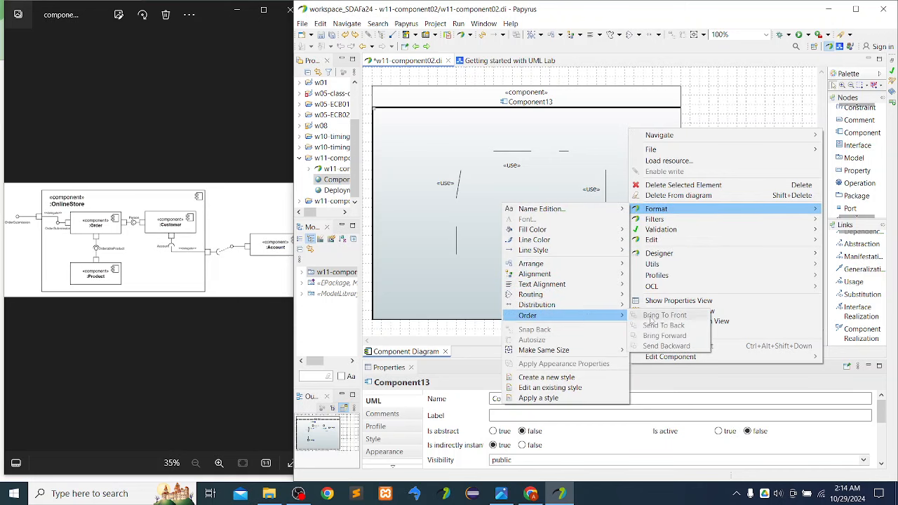
- Send the large enclosing component to the back of the drawing order, behind order, product and customer
{"action": "left_click", "coordinate": [607, 95]}
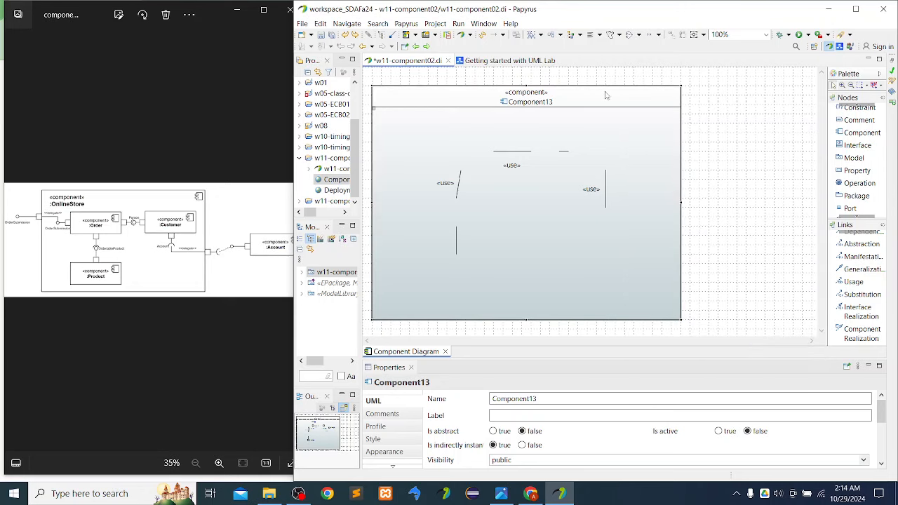
{"action": "right_click", "coordinate": [611, 100]}
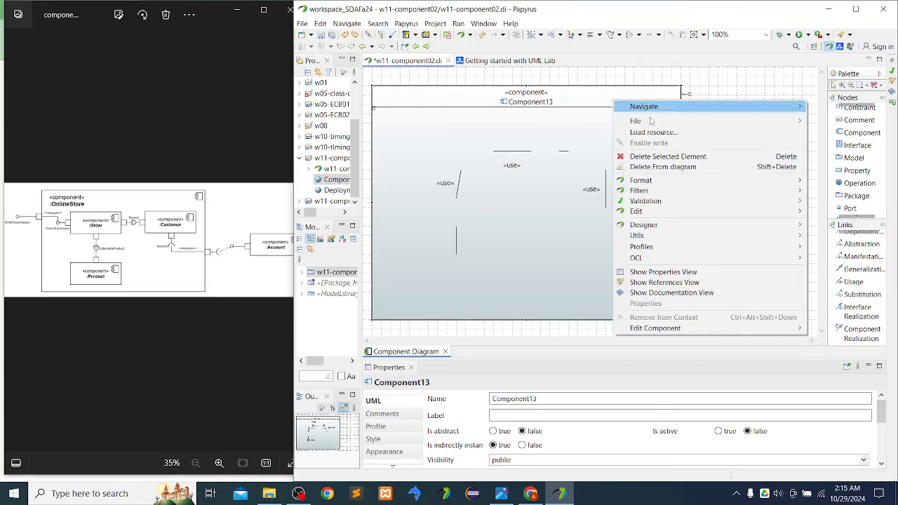
{"action": "mouse_move", "coordinate": [674, 230]}
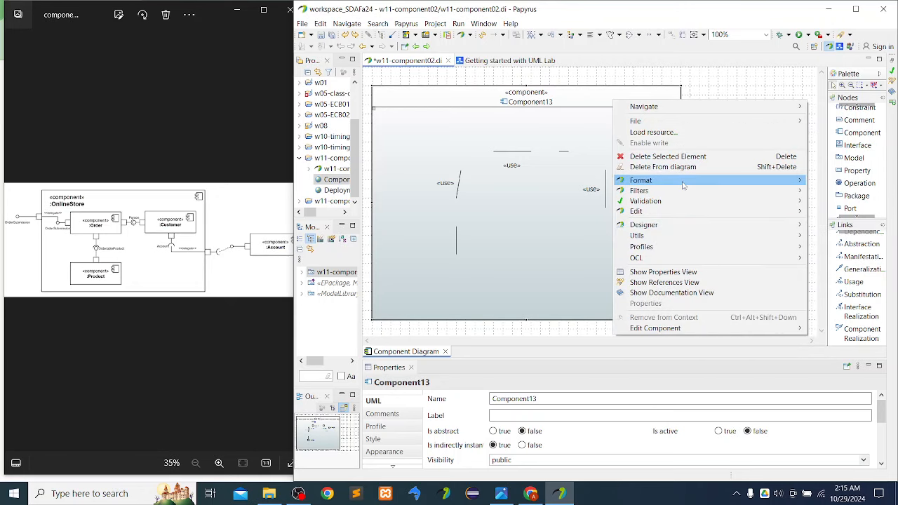
{"action": "mouse_move", "coordinate": [681, 181]}
{"action": "mouse_move", "coordinate": [545, 289]}
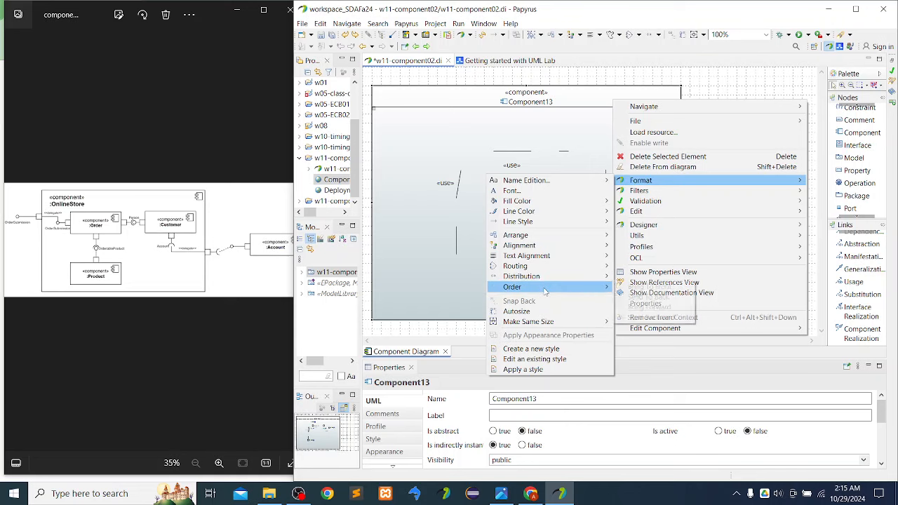
{"action": "left_click", "coordinate": [650, 298]}
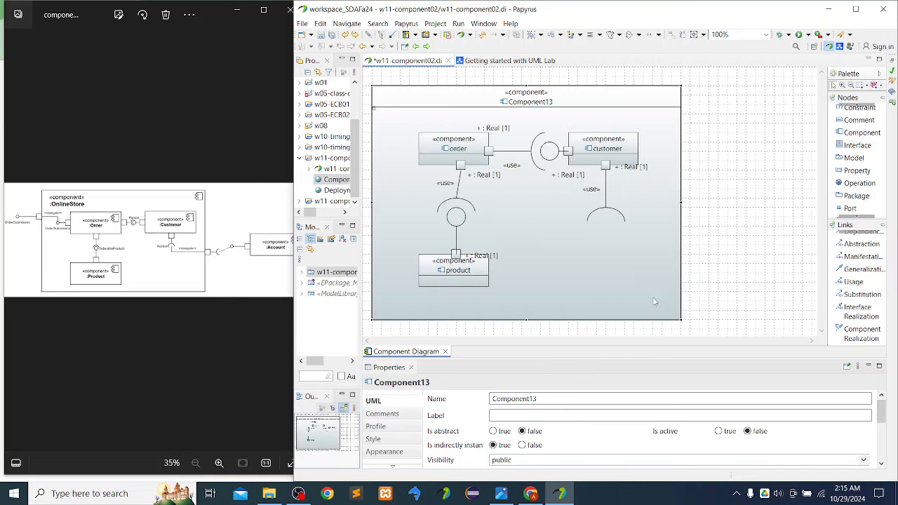
{"action": "left_click", "coordinate": [701, 183]}
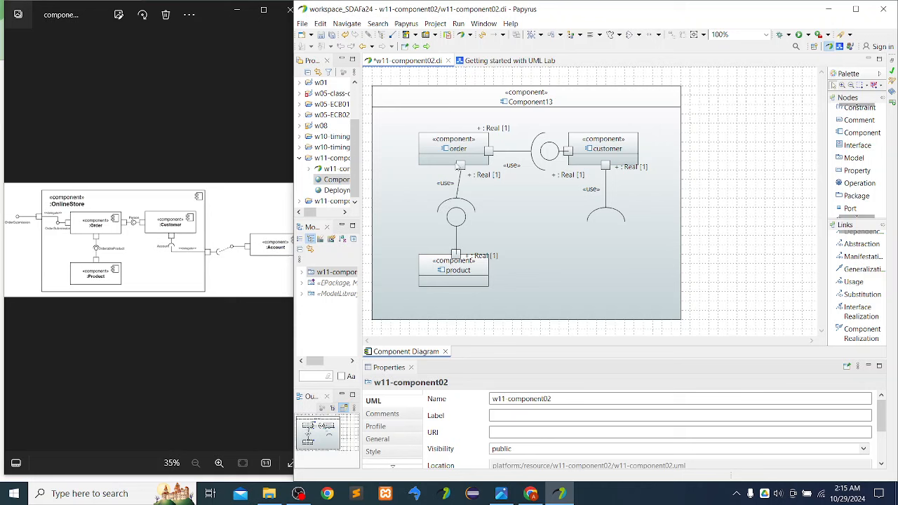
- Copy order's bottom port onto the enclosing component and place the new port on its right edge, slightly lower than customer's socket arc
{"action": "left_click", "coordinate": [459, 165]}
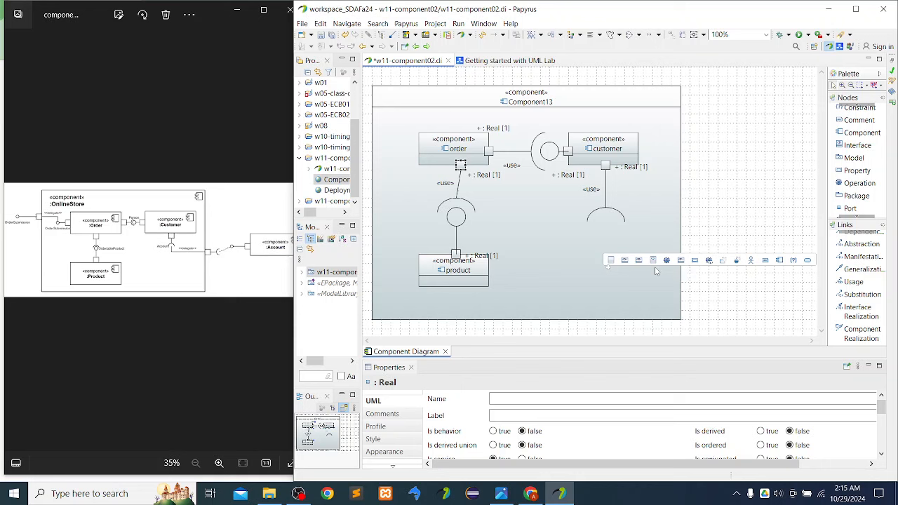
{"action": "left_click", "coordinate": [676, 225]}
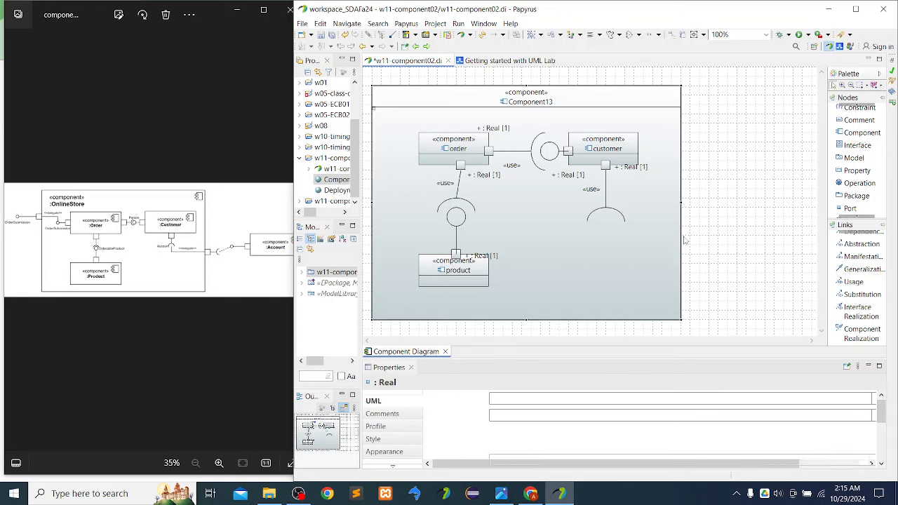
{"action": "key", "text": "ctrl+v"}
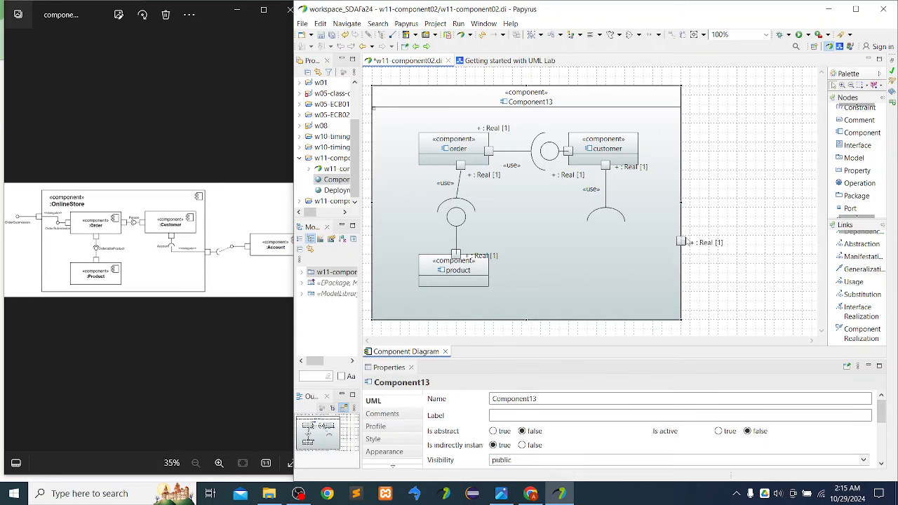
{"action": "left_click", "coordinate": [681, 241]}
{"action": "left_click_drag", "start_coordinate": [686, 238], "coordinate": [679, 242]}
{"action": "left_click", "coordinate": [698, 216]}
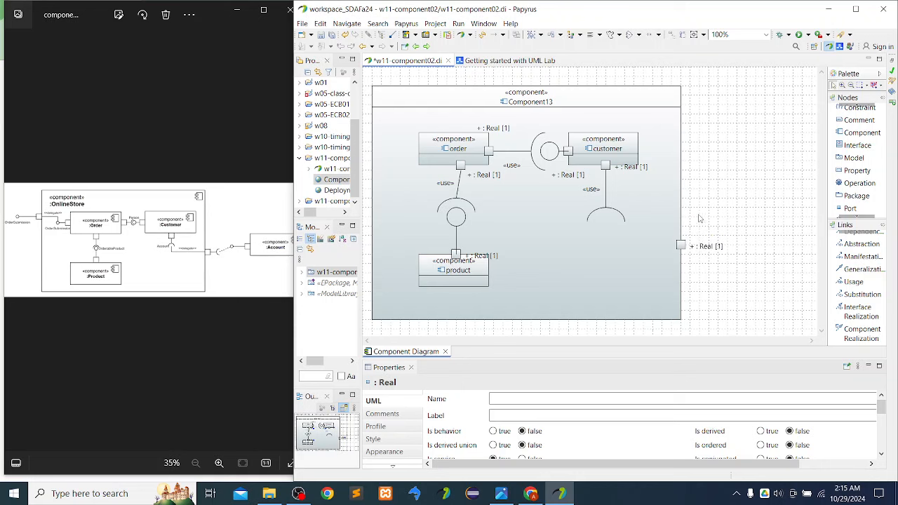
- Draw a Usage link from the socket below customer to the enclosing component's port and bend it into a right angle beneath the socket
{"action": "left_click", "coordinate": [853, 281]}
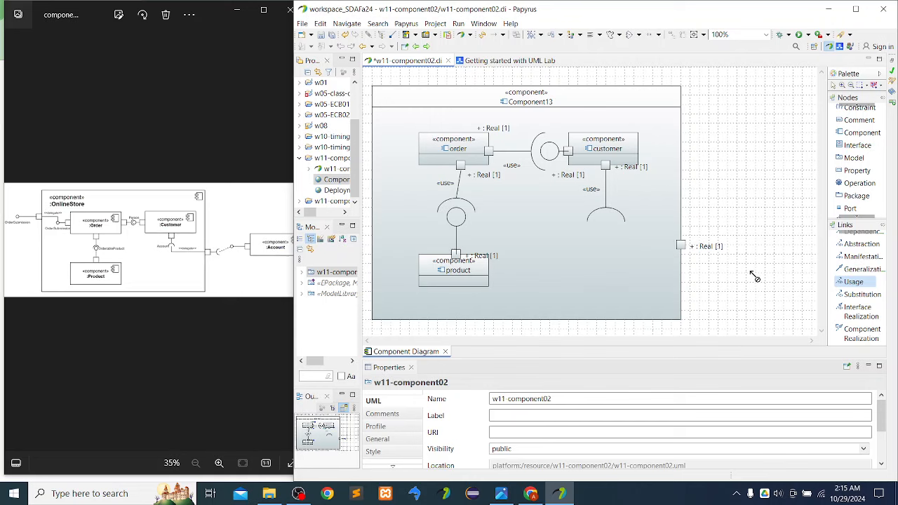
{"action": "left_click", "coordinate": [610, 220]}
{"action": "left_click", "coordinate": [680, 246]}
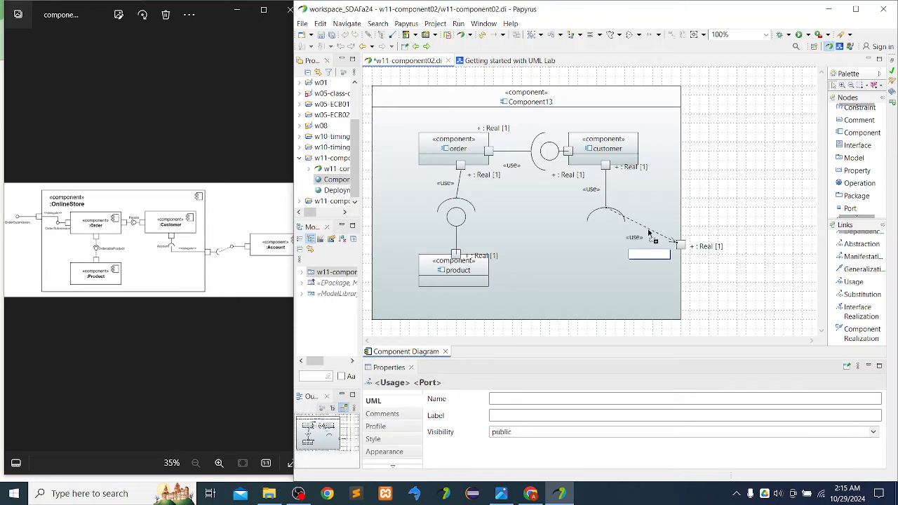
{"action": "left_click_drag", "start_coordinate": [648, 234], "coordinate": [608, 245]}
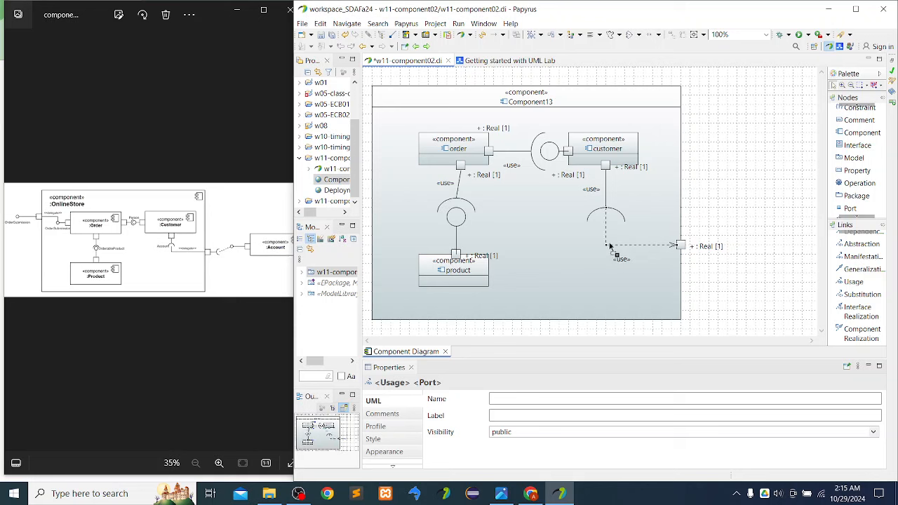
{"action": "left_click", "coordinate": [640, 288]}
{"action": "left_click", "coordinate": [719, 197]}
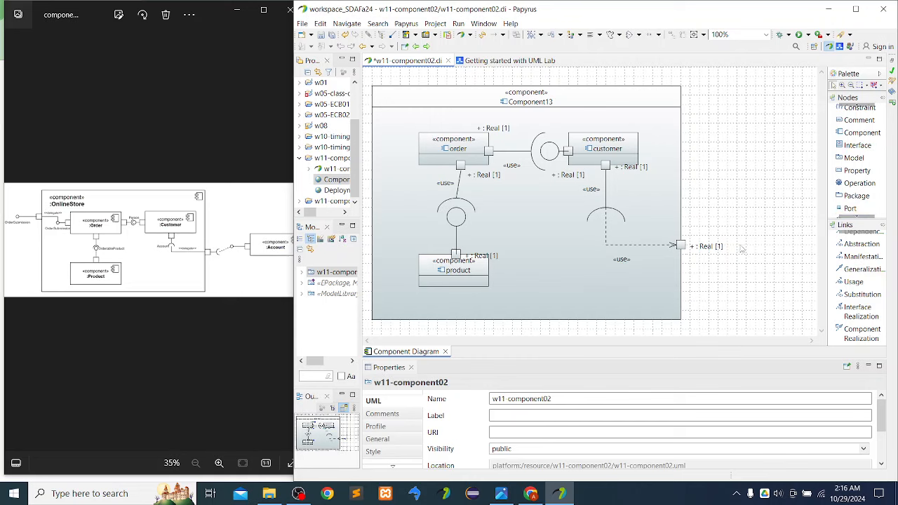
- Narrow the large enclosing component by pulling its left and right edges inward, closer to the order, product and customer components
{"action": "left_click", "coordinate": [386, 172]}
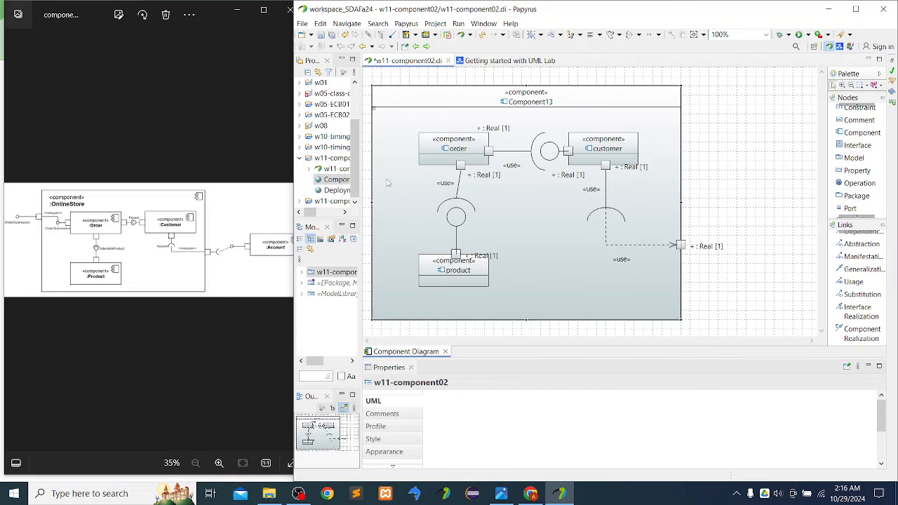
{"action": "left_click_drag", "start_coordinate": [373, 202], "coordinate": [392, 203]}
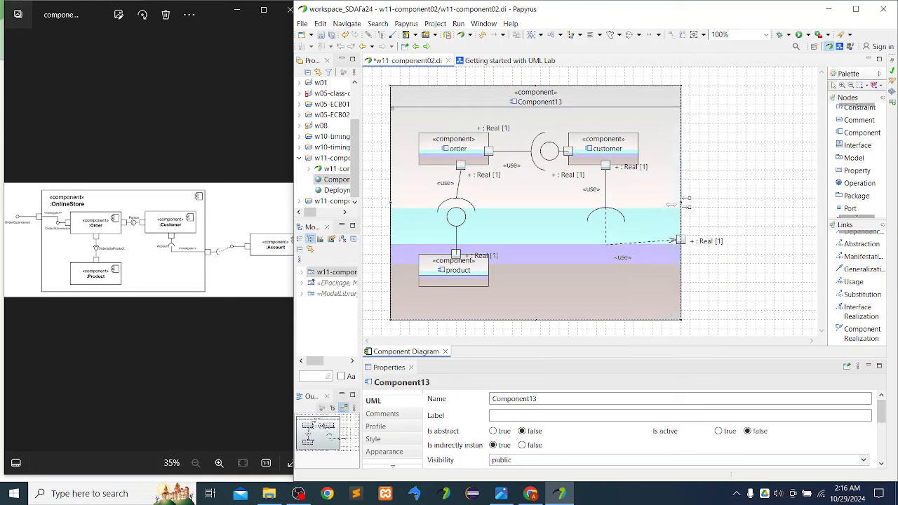
{"action": "left_click_drag", "start_coordinate": [670, 204], "coordinate": [656, 207]}
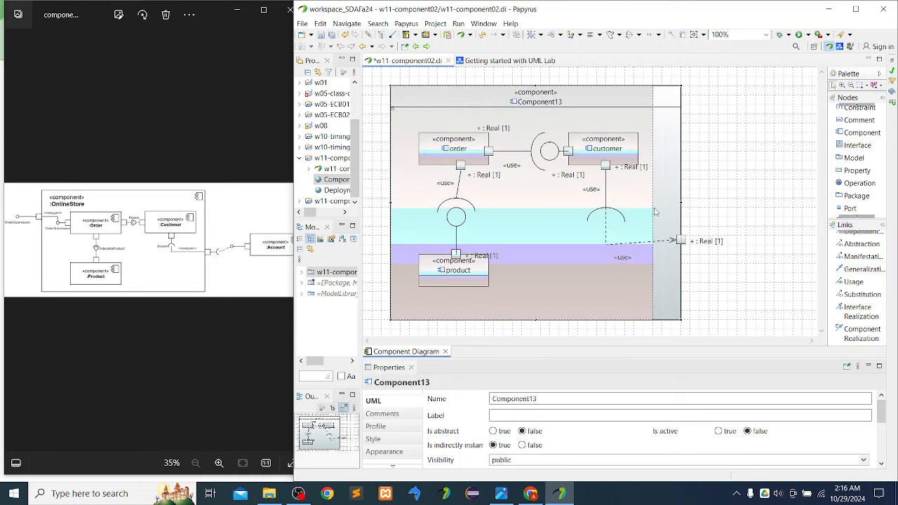
{"action": "left_click_drag", "start_coordinate": [654, 211], "coordinate": [654, 211]}
- Restore the right-angle bend of the Usage link beneath customer's socket and lower the enclosing component's right port so the link runs horizontally into it
{"action": "left_click", "coordinate": [620, 241]}
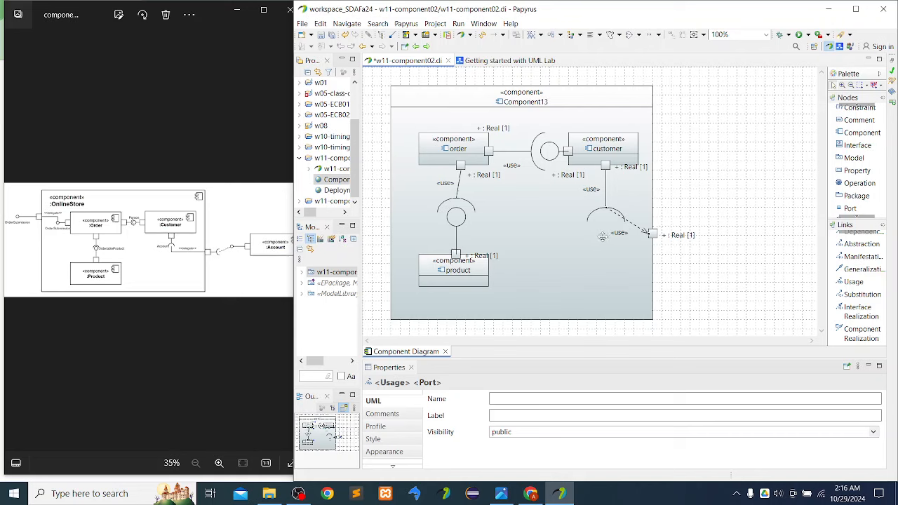
{"action": "left_click_drag", "start_coordinate": [606, 243], "coordinate": [604, 242]}
{"action": "left_click", "coordinate": [639, 241]}
{"action": "left_click", "coordinate": [605, 242]}
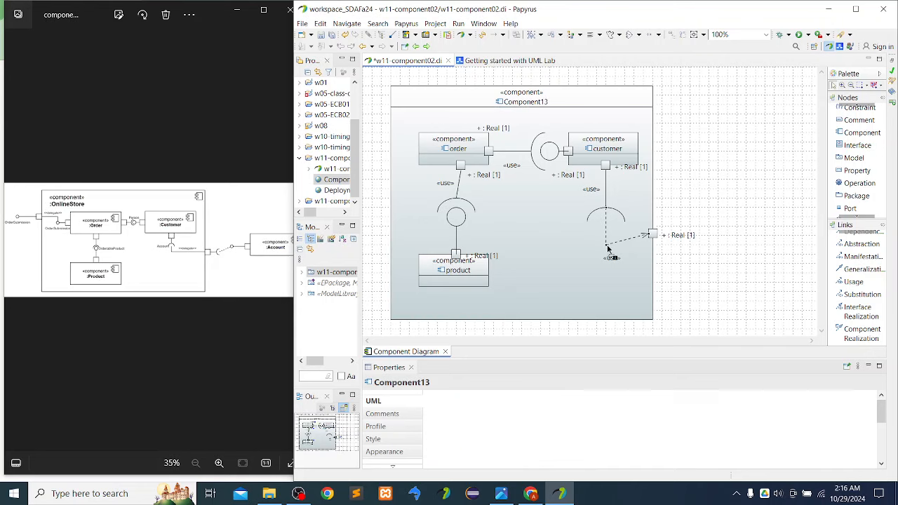
{"action": "mouse_move", "coordinate": [605, 241]}
{"action": "left_mouse_down"}
{"action": "mouse_move", "coordinate": [603, 233]}
{"action": "mouse_move", "coordinate": [602, 242]}
{"action": "left_mouse_up"}
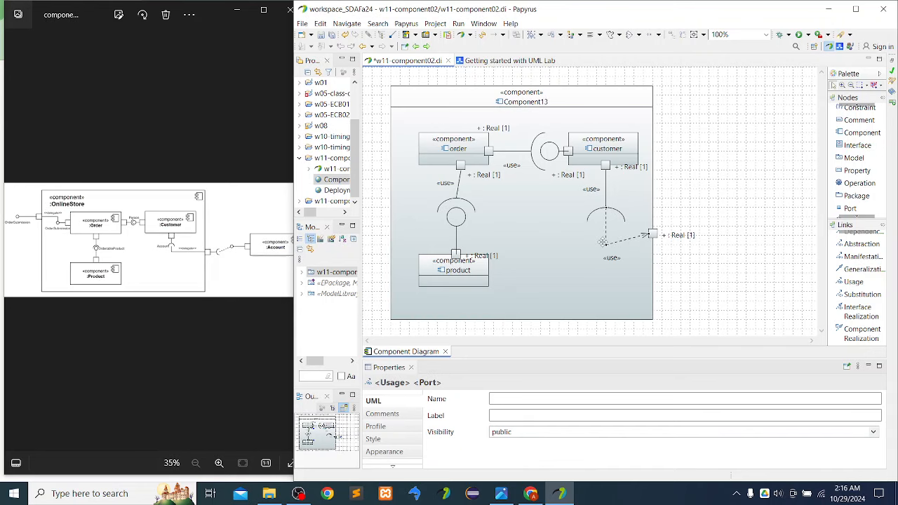
{"action": "left_click", "coordinate": [651, 241]}
{"action": "left_click_drag", "start_coordinate": [652, 236], "coordinate": [652, 245]}
{"action": "left_click", "coordinate": [671, 209]}
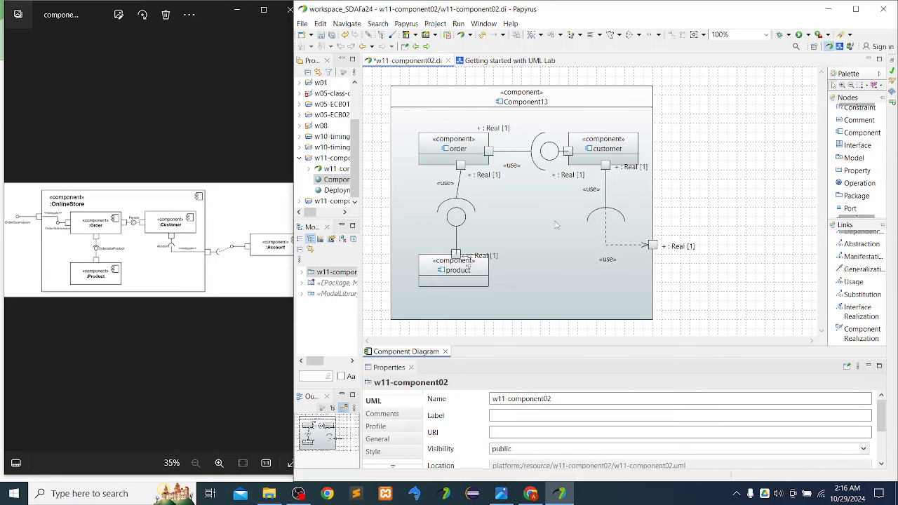
- Pull the left edge of the enclosing component further inward, close to the order and product components
{"action": "left_click_drag", "start_coordinate": [466, 104], "coordinate": [506, 98]}
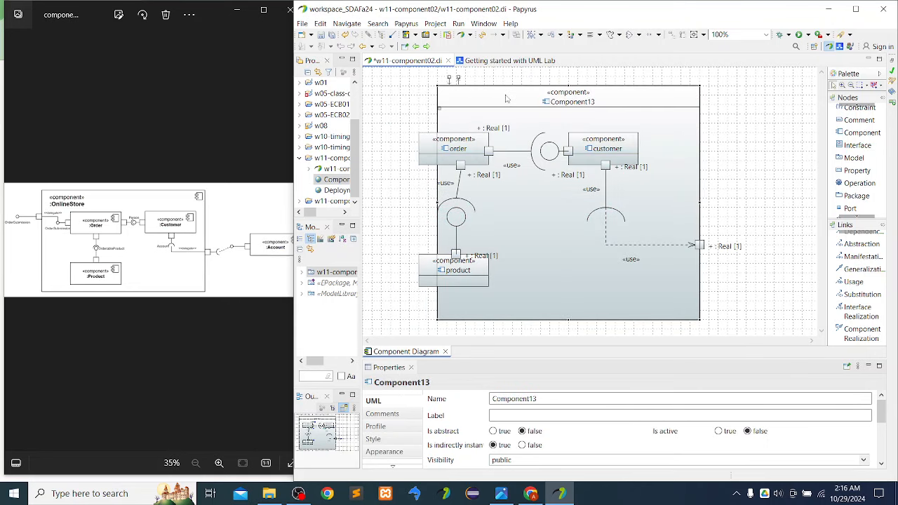
{"action": "key", "text": "ctrl+z"}
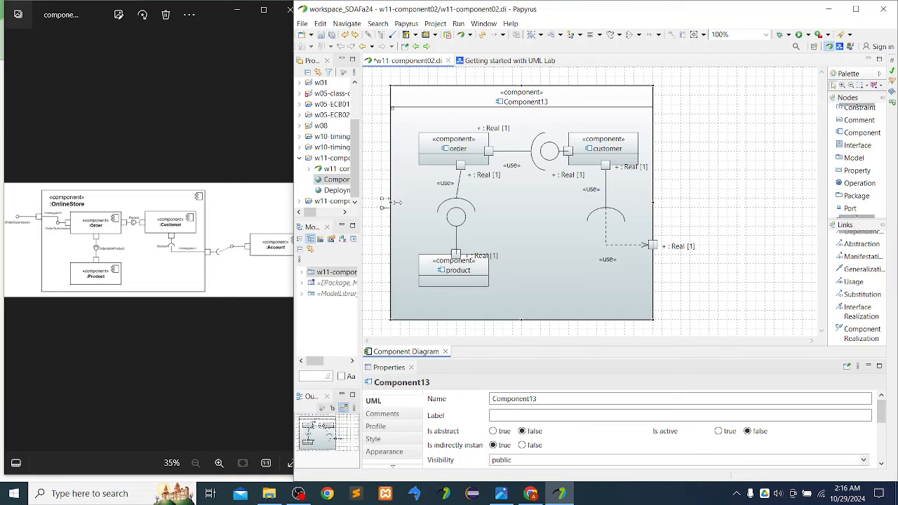
{"action": "left_click_drag", "start_coordinate": [397, 202], "coordinate": [406, 204]}
{"action": "left_click", "coordinate": [683, 174]}
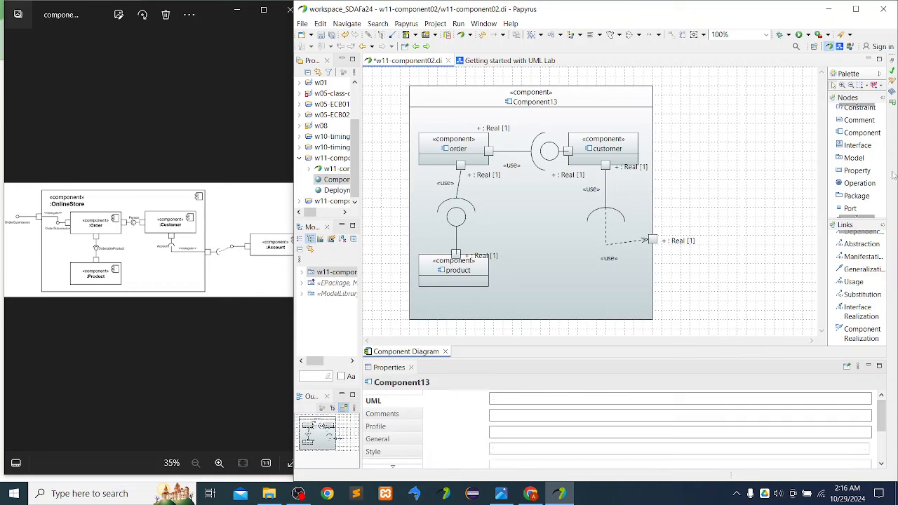
- Add a new interface and place it outside the enclosing component, to its left and slightly below order's level
{"action": "left_click", "coordinate": [857, 145]}
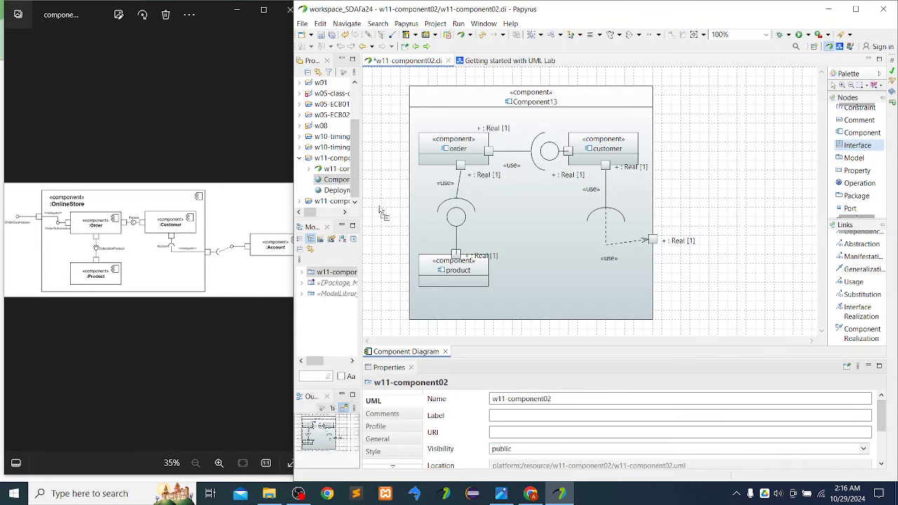
{"action": "left_click", "coordinate": [381, 208]}
{"action": "left_click", "coordinate": [380, 289]}
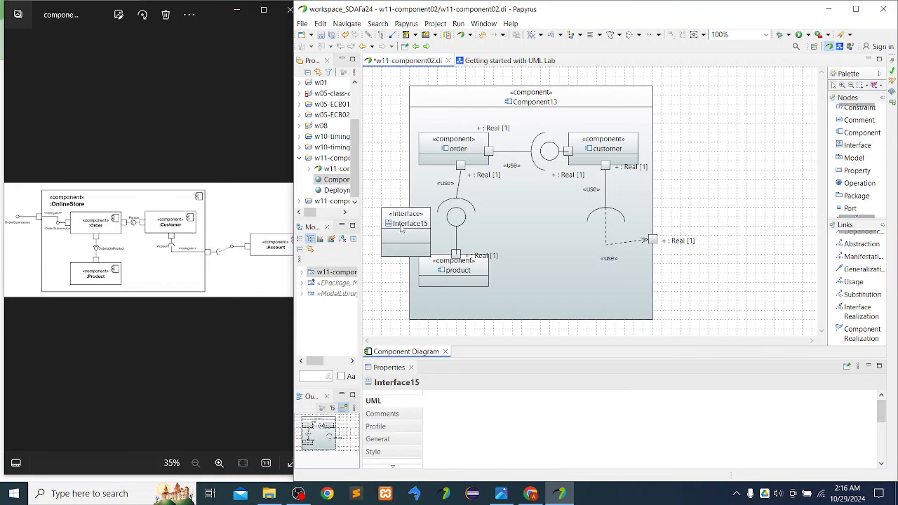
{"action": "left_click", "coordinate": [383, 221]}
{"action": "left_click_drag", "start_coordinate": [365, 226], "coordinate": [378, 183]}
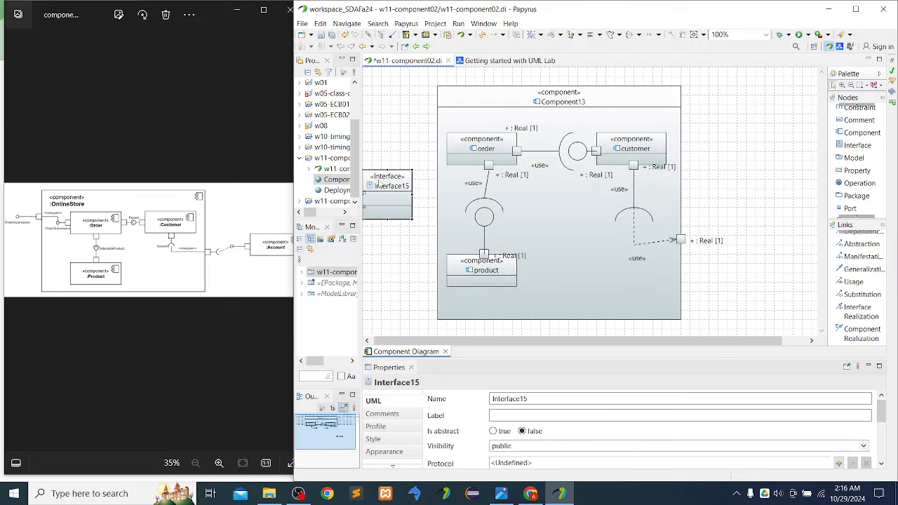
{"action": "left_click", "coordinate": [409, 255]}
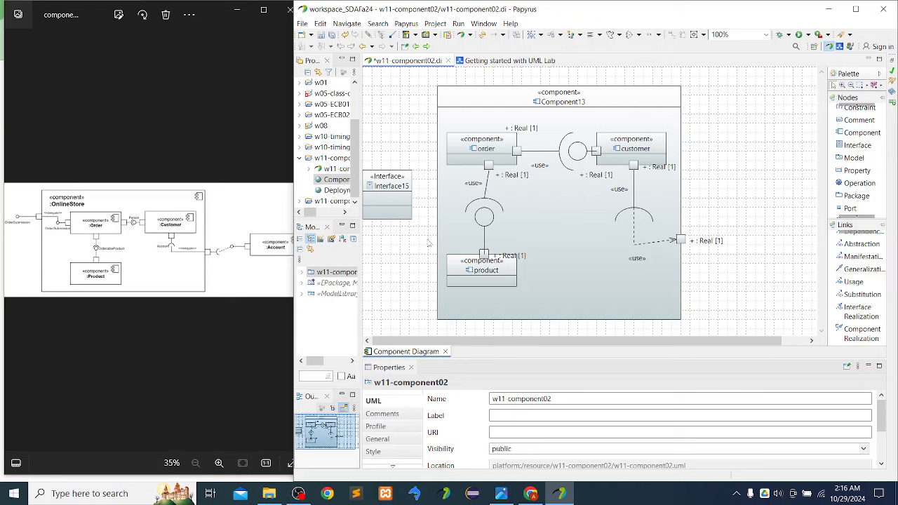
- Widen the enclosing component slightly to the left and paste a copy of order's bottom port onto its left edge, level with order
{"action": "left_click", "coordinate": [488, 165]}
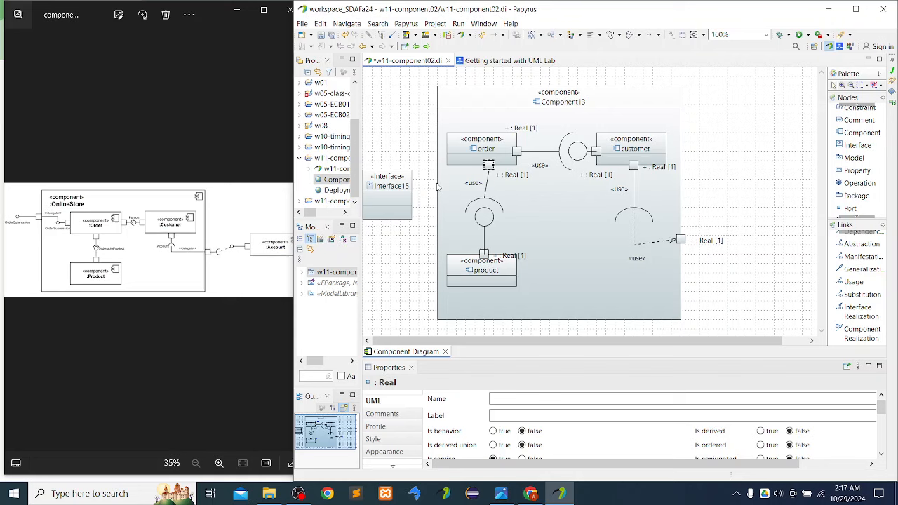
{"action": "left_click", "coordinate": [444, 186]}
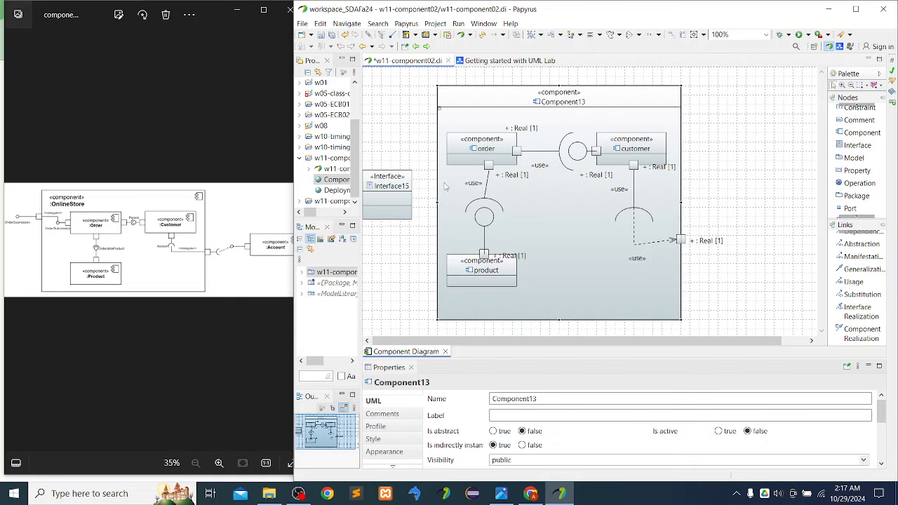
{"action": "left_click_drag", "start_coordinate": [437, 202], "coordinate": [419, 208]}
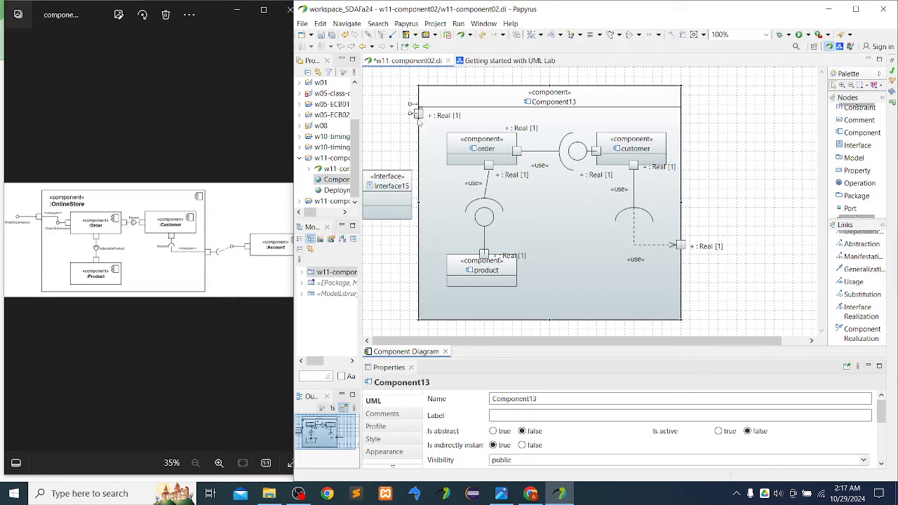
{"action": "left_click", "coordinate": [418, 114]}
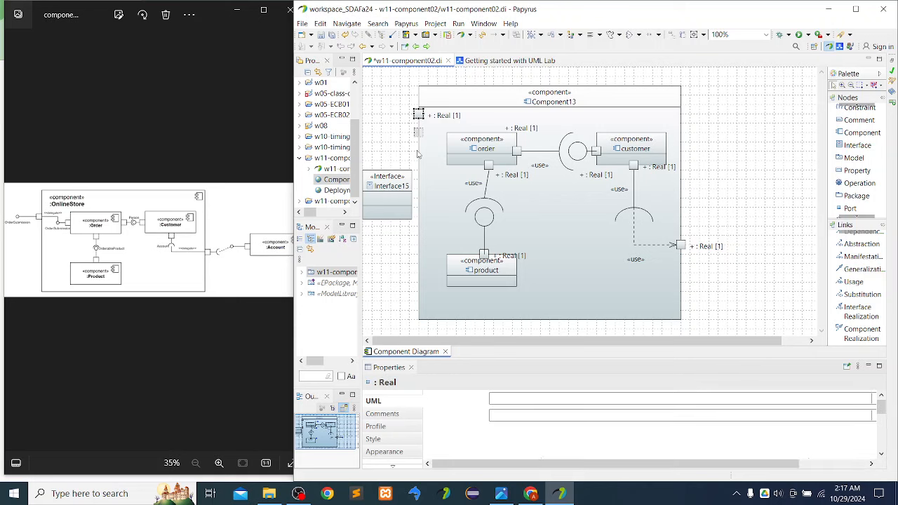
{"action": "left_click_drag", "start_coordinate": [417, 153], "coordinate": [419, 154]}
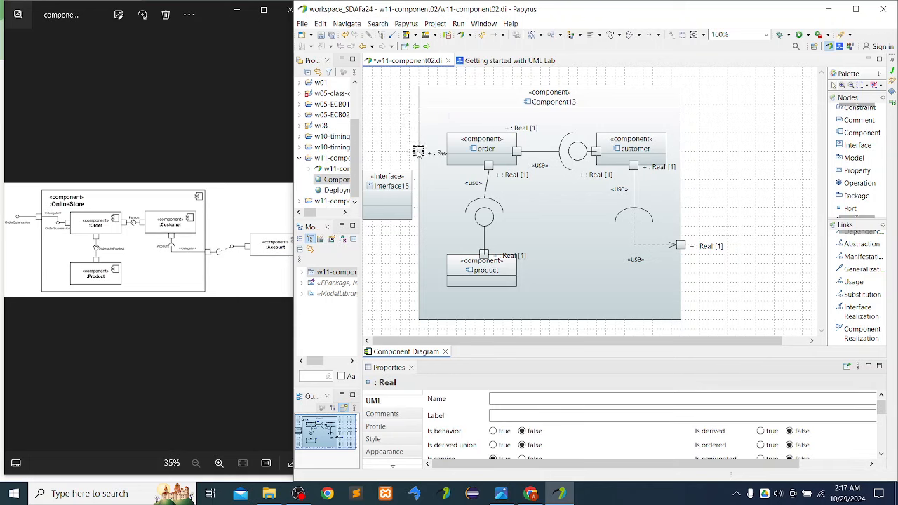
- Move the label of the enclosing component's left port to just below that port
{"action": "left_click", "coordinate": [466, 168]}
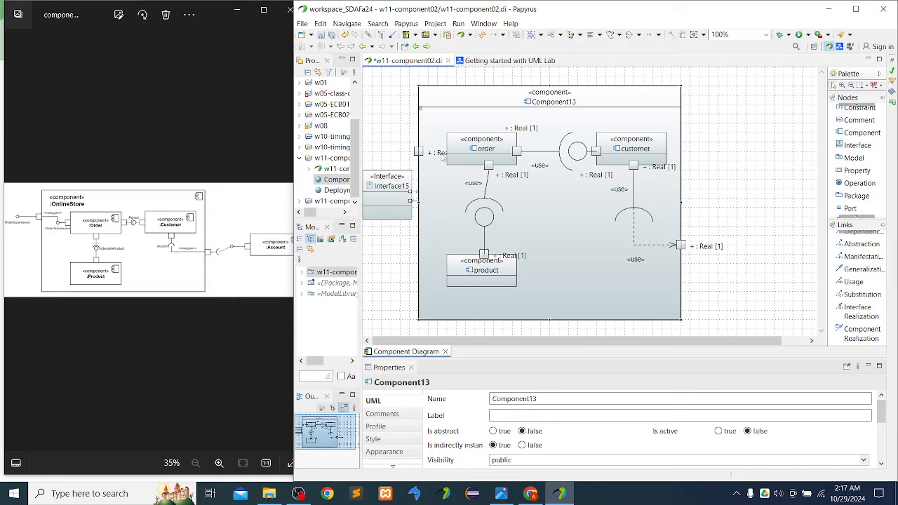
{"action": "left_click", "coordinate": [440, 154]}
{"action": "left_click_drag", "start_coordinate": [433, 154], "coordinate": [429, 166]}
- Paste a copy of the port onto order's left edge, level with the enclosing component's left port, and place its label above it
{"action": "left_click", "coordinate": [418, 152]}
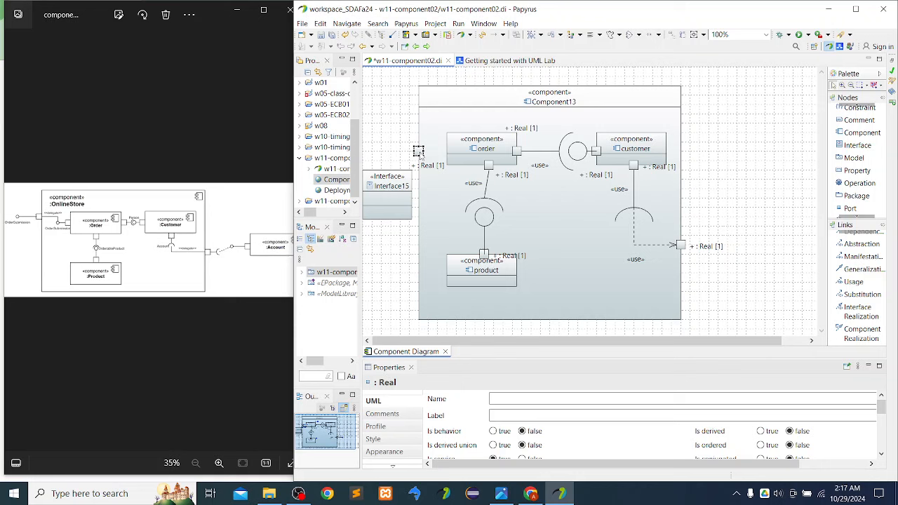
{"action": "left_click", "coordinate": [461, 144]}
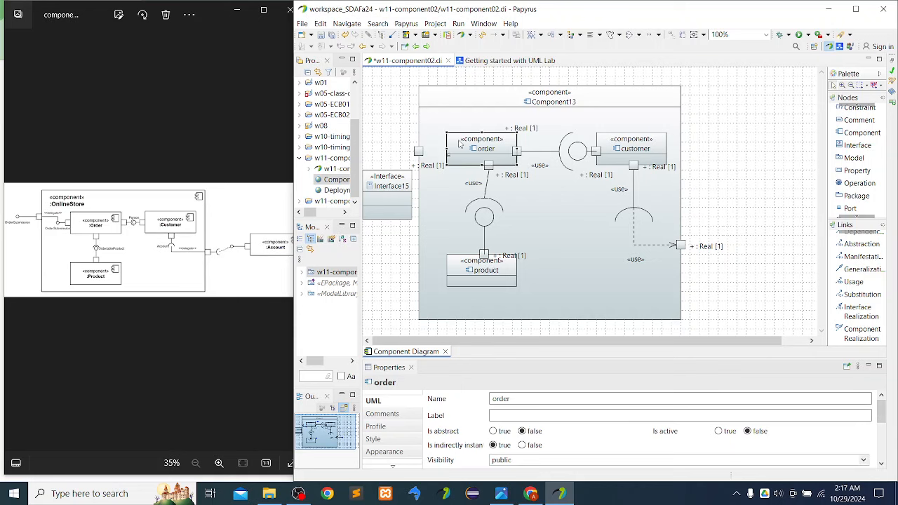
{"action": "key", "text": "ctrl+v"}
{"action": "left_click", "coordinate": [472, 147]}
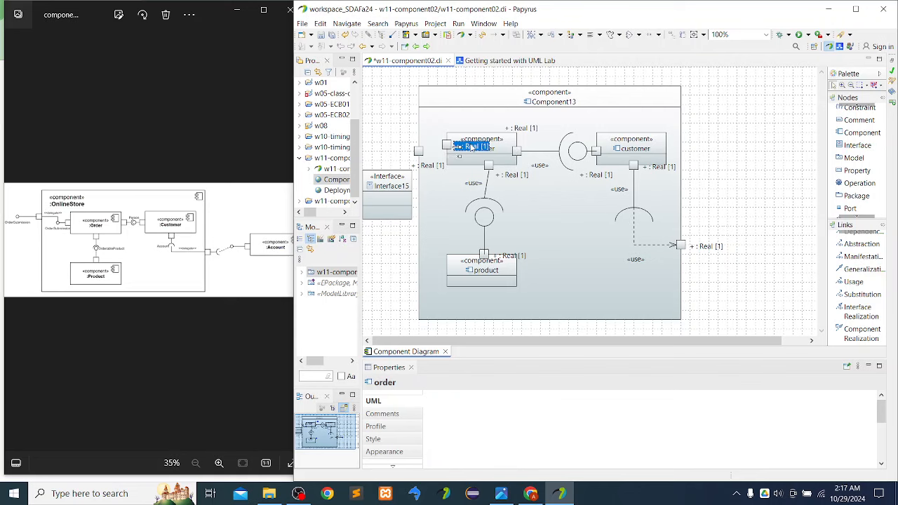
{"action": "left_click_drag", "start_coordinate": [447, 138], "coordinate": [456, 129]}
{"action": "left_click", "coordinate": [447, 144]}
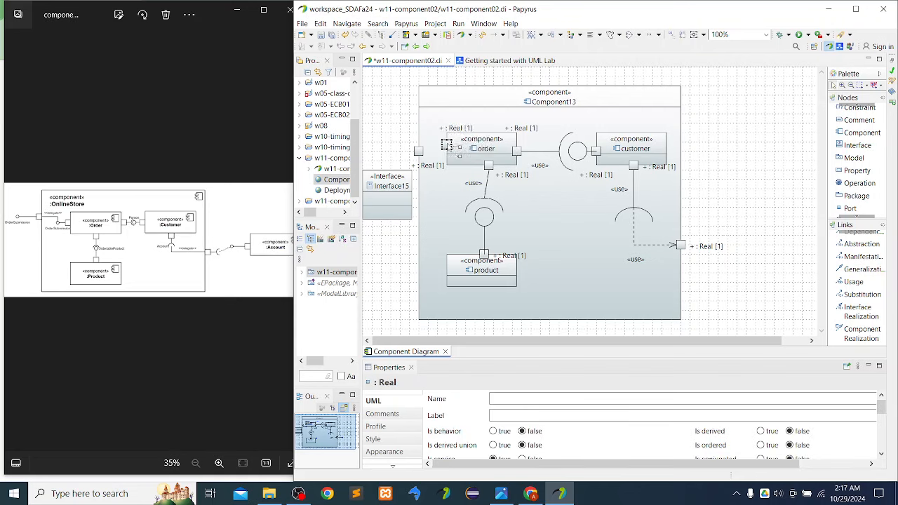
{"action": "mouse_move", "coordinate": [448, 147]}
{"action": "left_mouse_down"}
{"action": "mouse_move", "coordinate": [457, 147]}
{"action": "mouse_move", "coordinate": [449, 138]}
{"action": "left_mouse_up"}
{"action": "left_click", "coordinate": [454, 136]}
{"action": "left_click", "coordinate": [455, 126]}
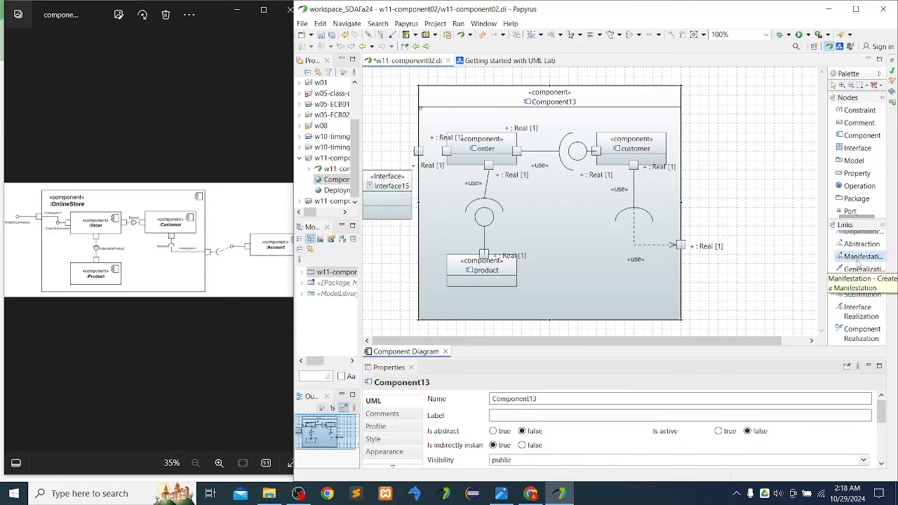
- Try to join order's left port to the enclosing component's left port with a Connector
{"action": "scroll", "coordinate": [859, 263], "scroll_direction": "up", "scroll_amount": 2}
{"action": "left_click", "coordinate": [849, 237]}
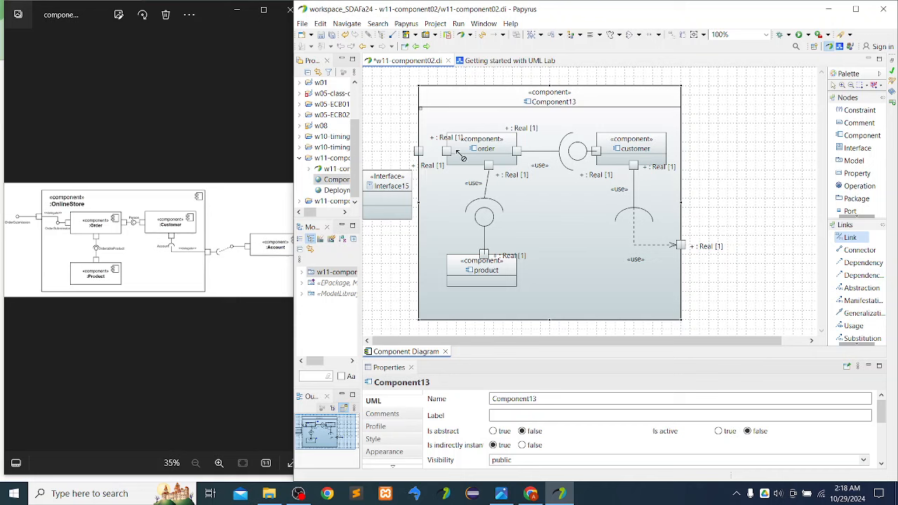
{"action": "left_click", "coordinate": [856, 251]}
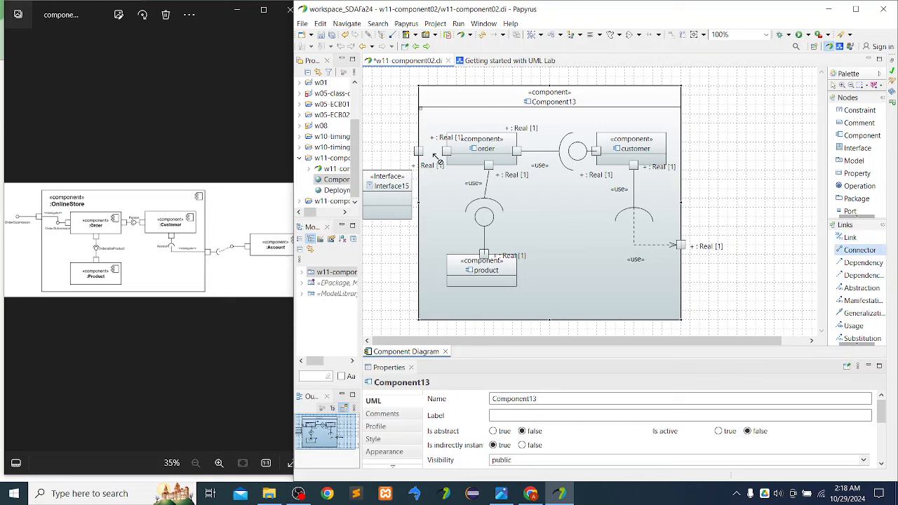
{"action": "left_click_drag", "start_coordinate": [427, 154], "coordinate": [420, 153]}
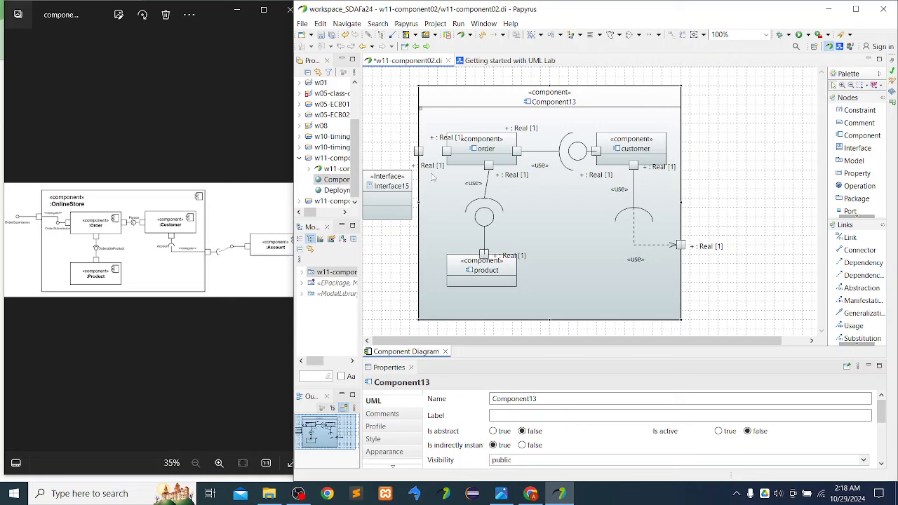
{"action": "left_click", "coordinate": [857, 254]}
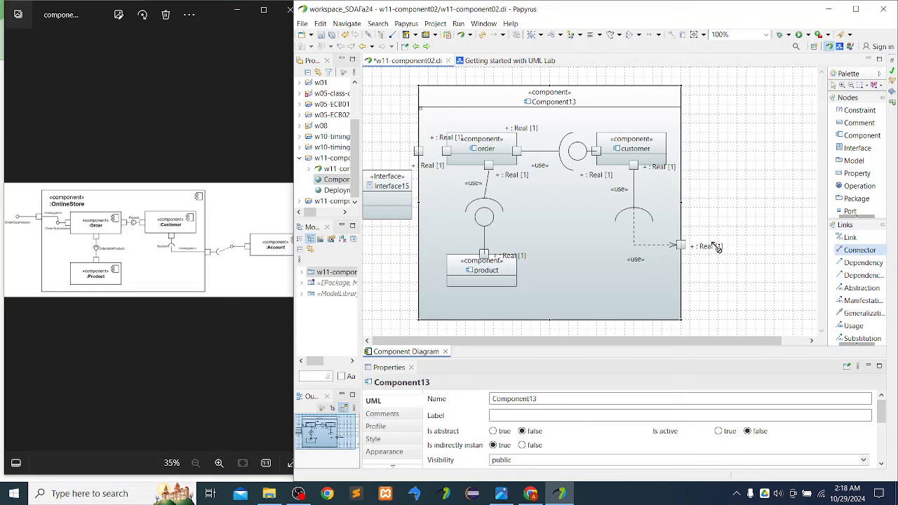
{"action": "left_click", "coordinate": [447, 151]}
{"action": "left_click", "coordinate": [419, 152]}
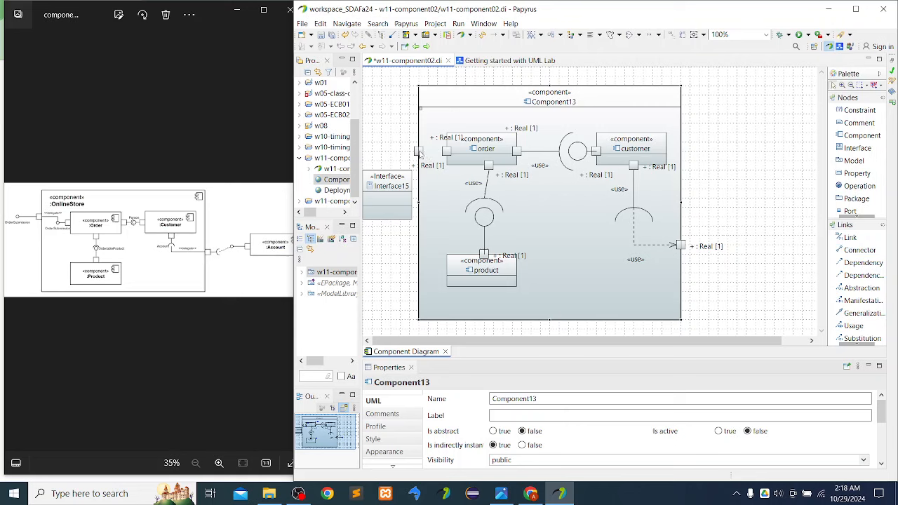
{"action": "left_click", "coordinate": [850, 254]}
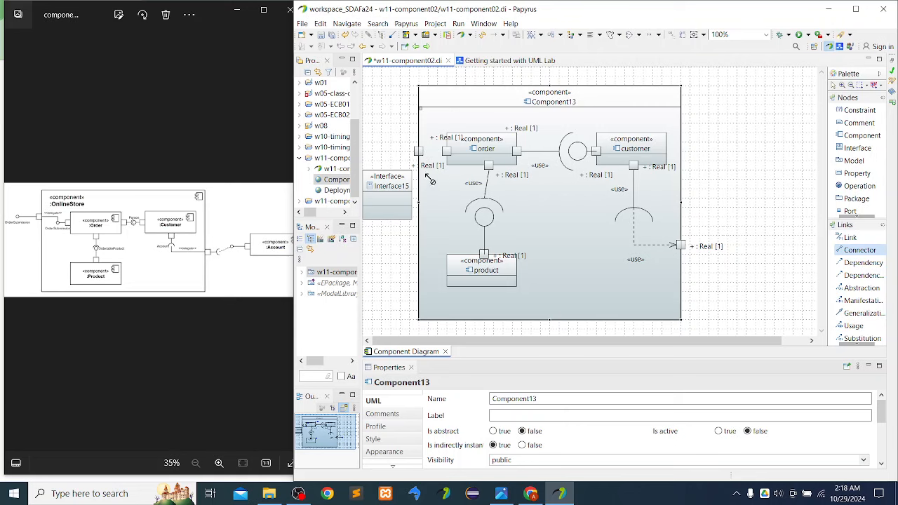
{"action": "left_click", "coordinate": [419, 152]}
{"action": "left_click", "coordinate": [422, 157]}
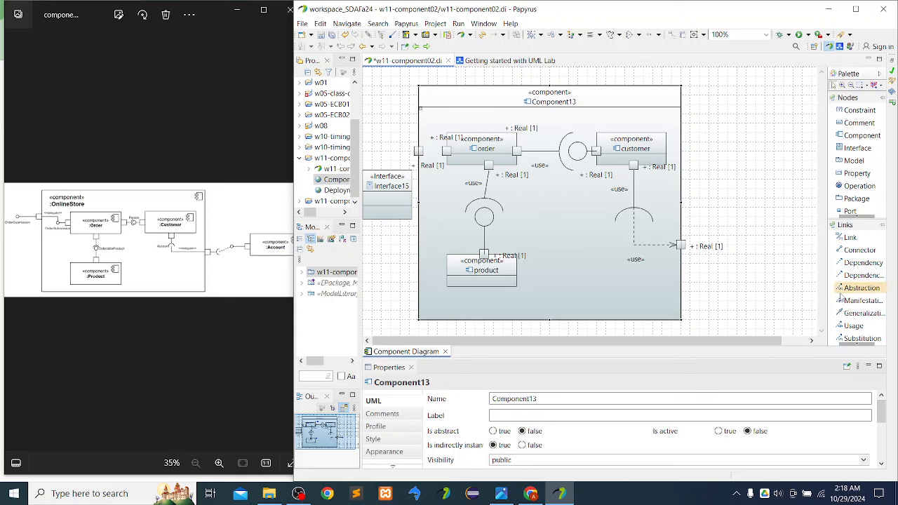
- Draw a Dependency from order's left port to the port on the enclosing component's left edge
{"action": "left_click", "coordinate": [868, 265]}
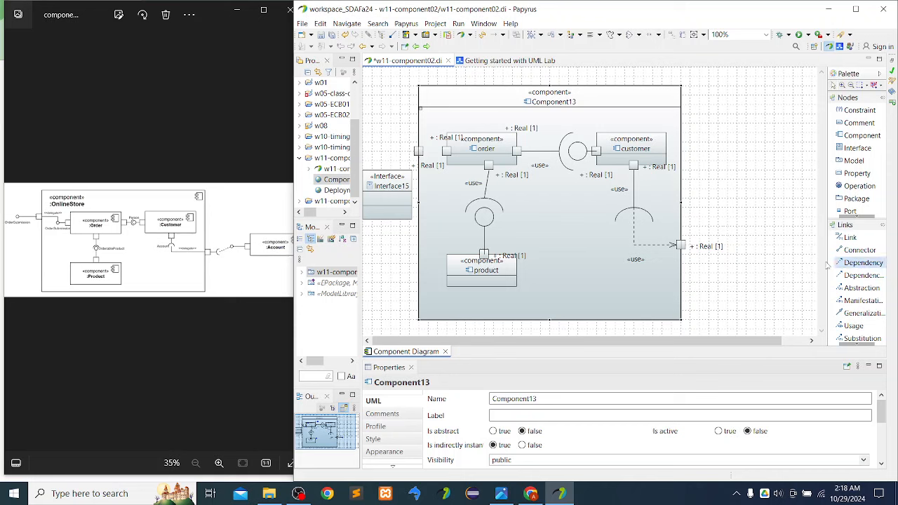
{"action": "left_click", "coordinate": [447, 154]}
{"action": "left_click", "coordinate": [418, 151]}
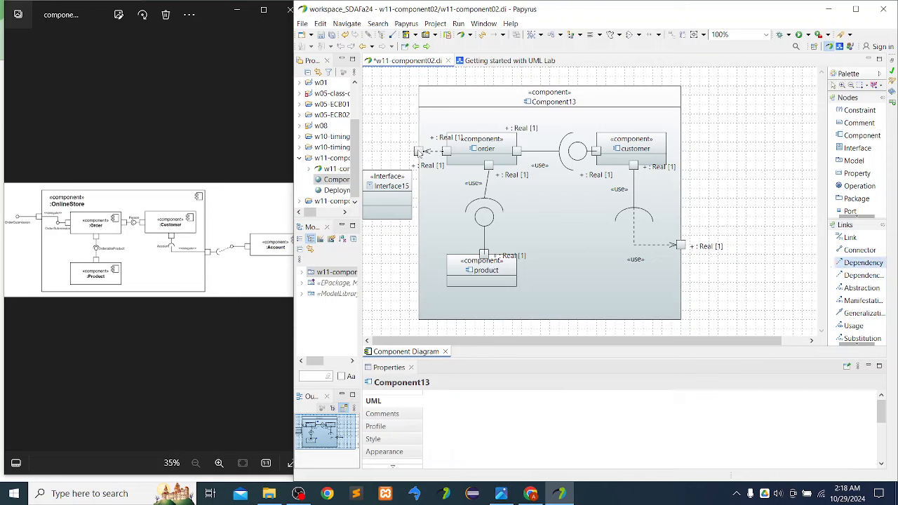
{"action": "left_click", "coordinate": [668, 317]}
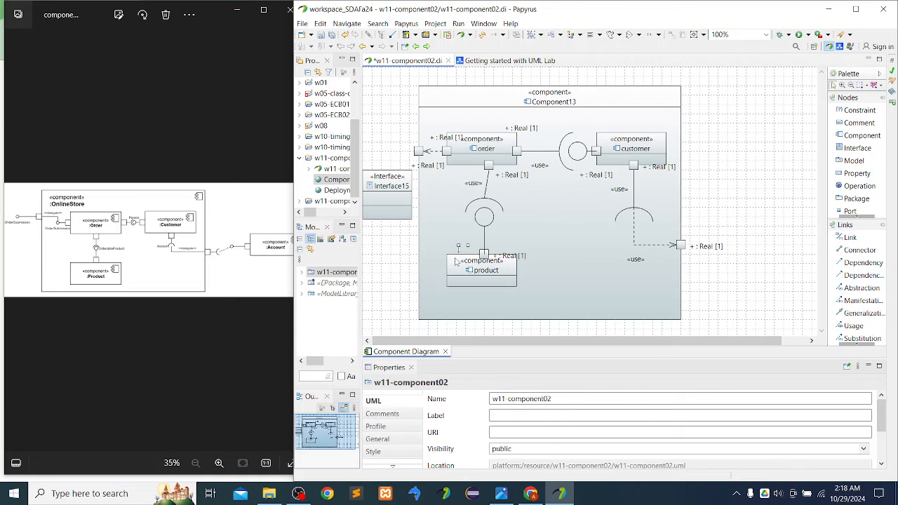
{"action": "left_click", "coordinate": [387, 196]}
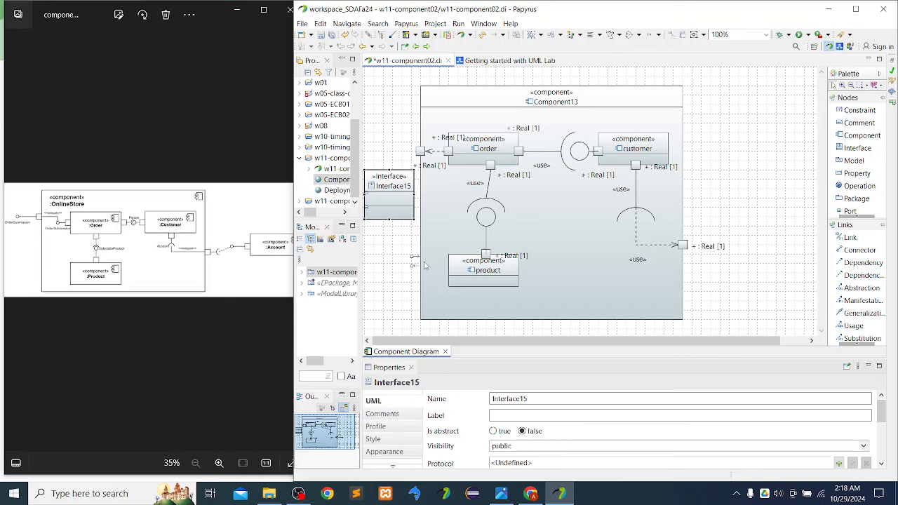
{"action": "mouse_move", "coordinate": [423, 265]}
{"action": "right_click", "coordinate": [388, 190]}
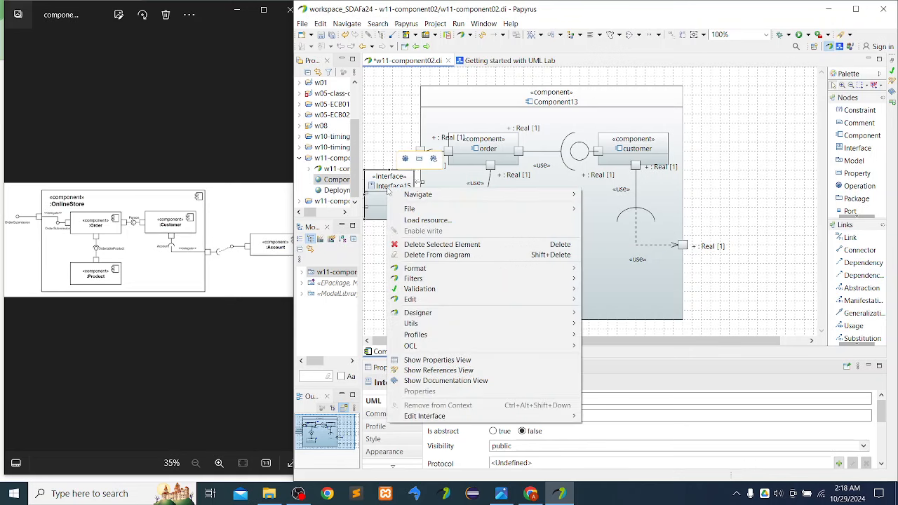
{"action": "left_click", "coordinate": [718, 185]}
{"action": "left_click", "coordinate": [719, 185]}
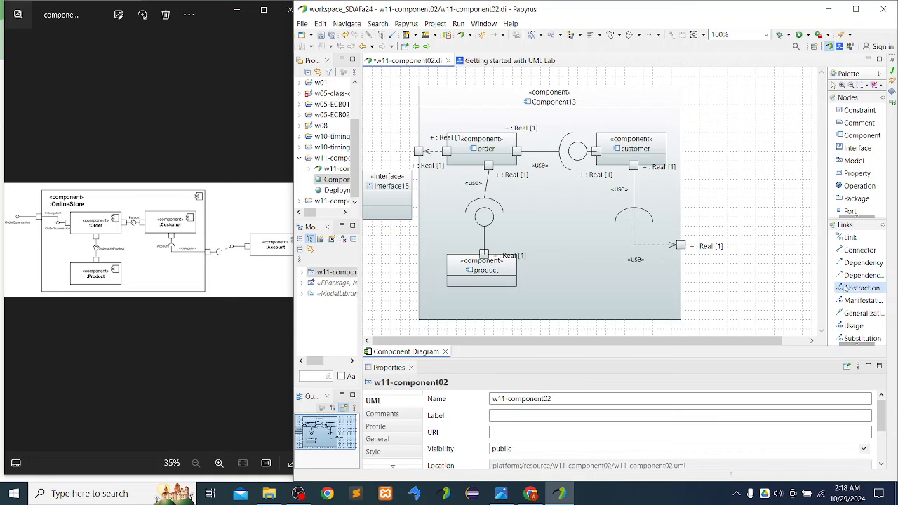
- Draw an Interface Realization from the enclosing component to Interface15 and reattach its source end to the component's left-edge port
{"action": "scroll", "coordinate": [861, 309], "scroll_direction": "down", "scroll_amount": 3}
{"action": "left_click", "coordinate": [861, 312]}
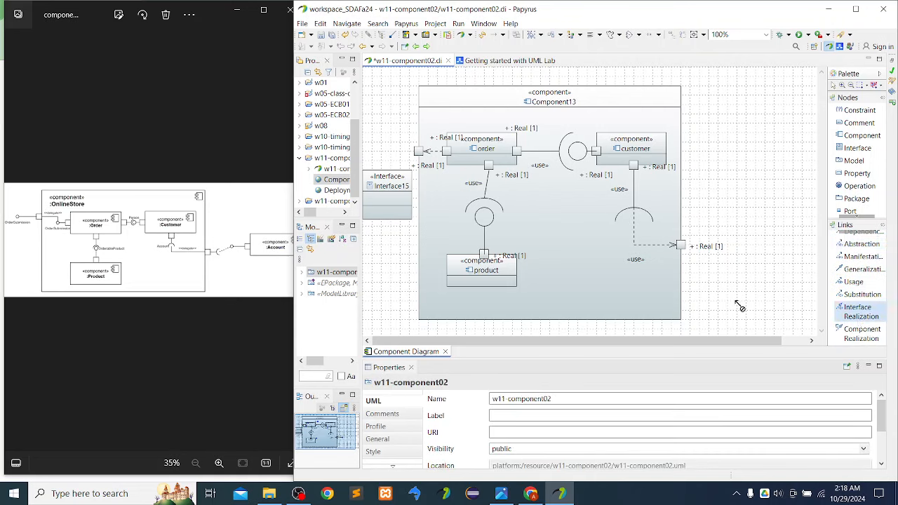
{"action": "left_click", "coordinate": [421, 137]}
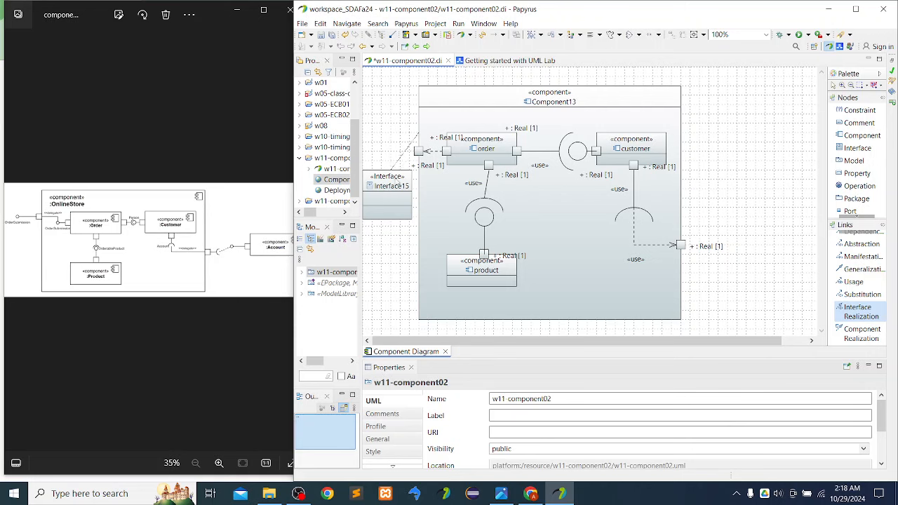
{"action": "left_click", "coordinate": [396, 184]}
{"action": "left_click", "coordinate": [384, 118]}
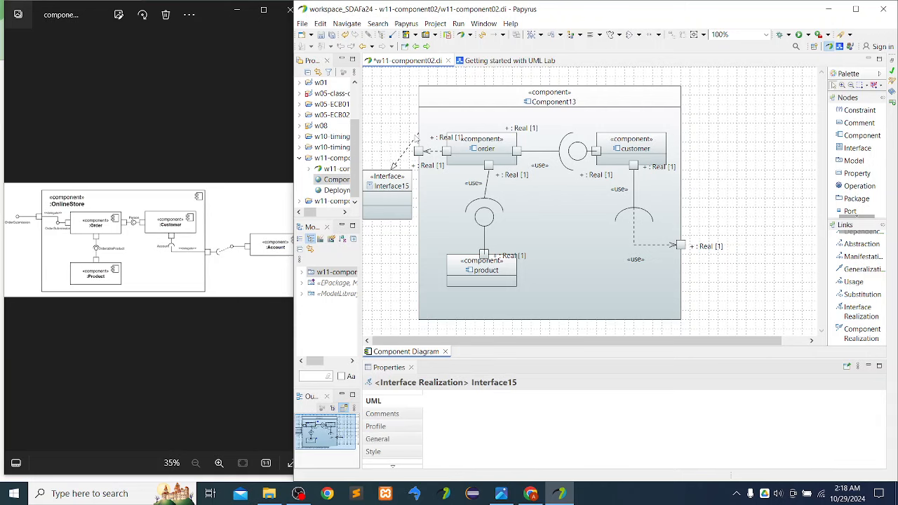
{"action": "left_click", "coordinate": [419, 138]}
{"action": "left_click_drag", "start_coordinate": [419, 138], "coordinate": [425, 149]}
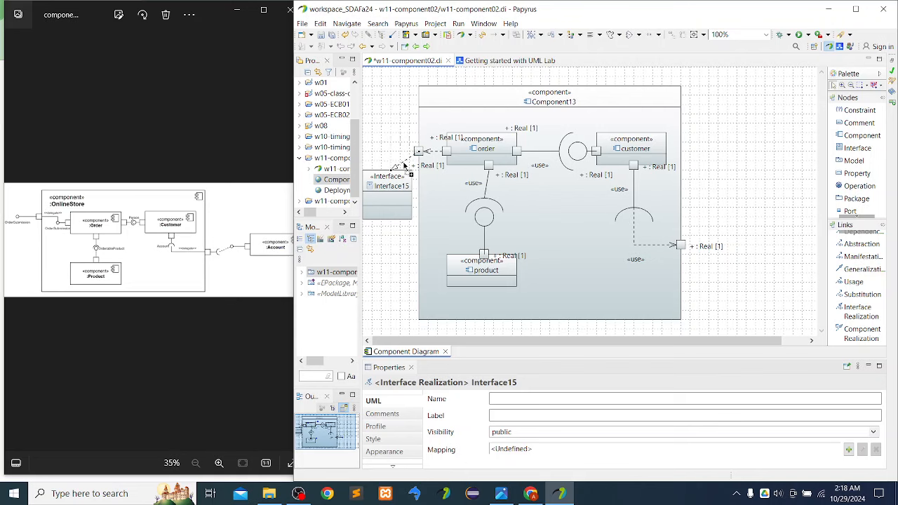
- Display Interface15 as a lollipop and clear its name
{"action": "right_click", "coordinate": [390, 189]}
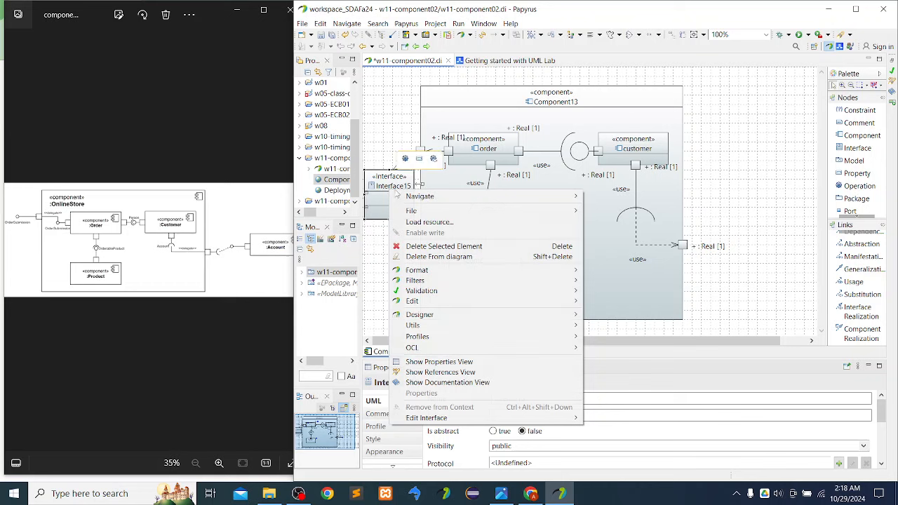
{"action": "mouse_move", "coordinate": [439, 274]}
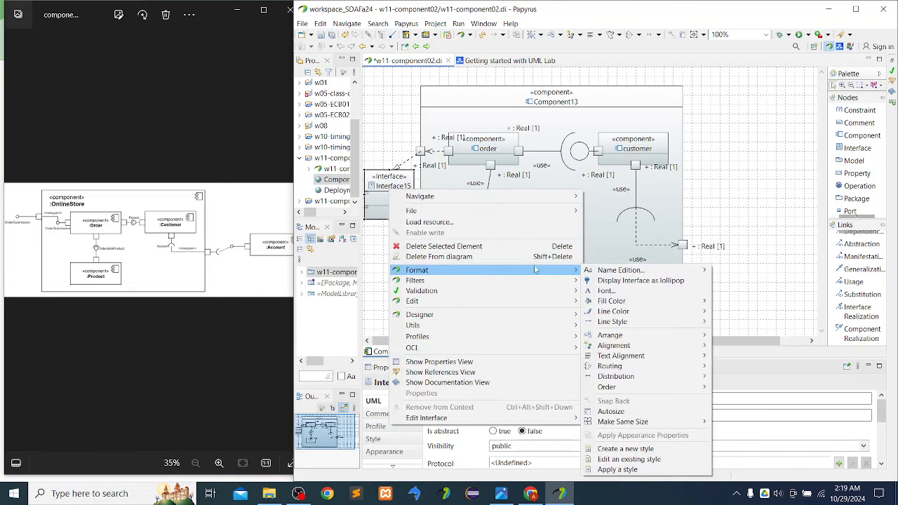
{"action": "left_click", "coordinate": [646, 282]}
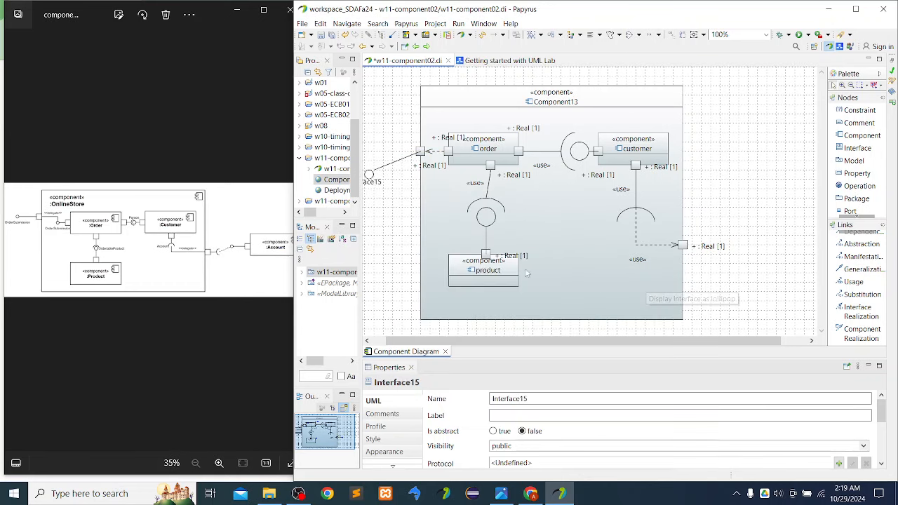
{"action": "left_click", "coordinate": [377, 185]}
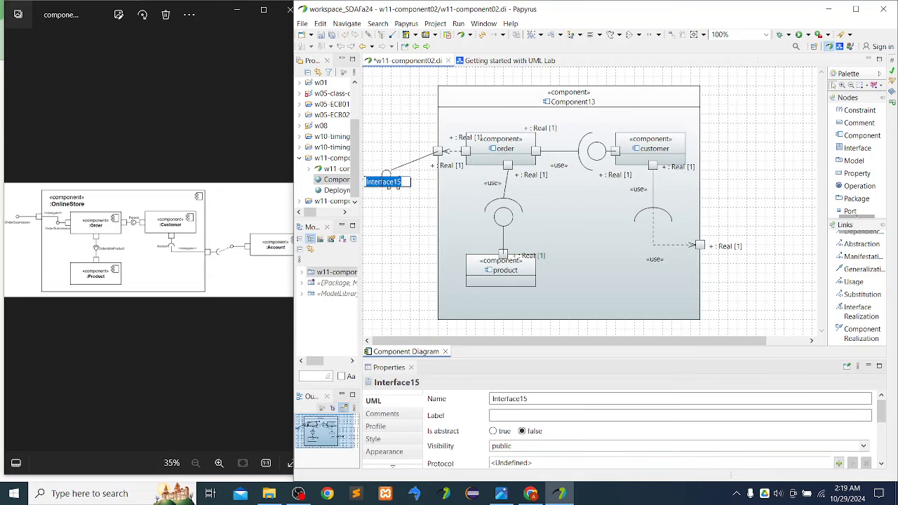
{"action": "left_click", "coordinate": [401, 300]}
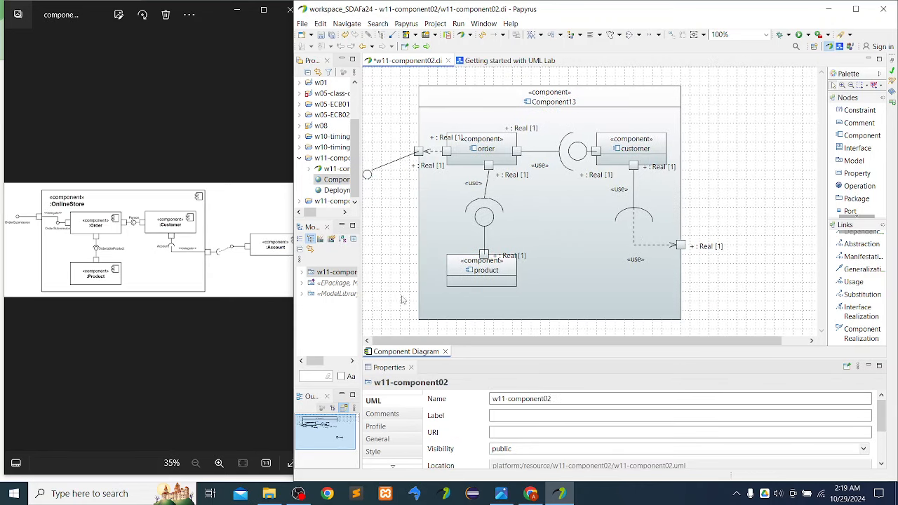
- Move the unnamed lollipop interface level with the enclosing component's left port so their link runs horizontally
{"action": "left_click", "coordinate": [368, 175]}
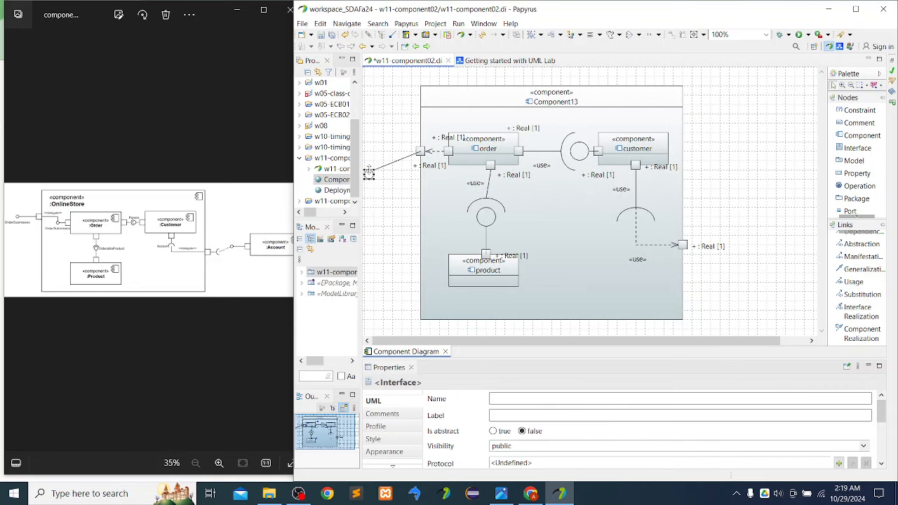
{"action": "left_click_drag", "start_coordinate": [373, 170], "coordinate": [382, 157]}
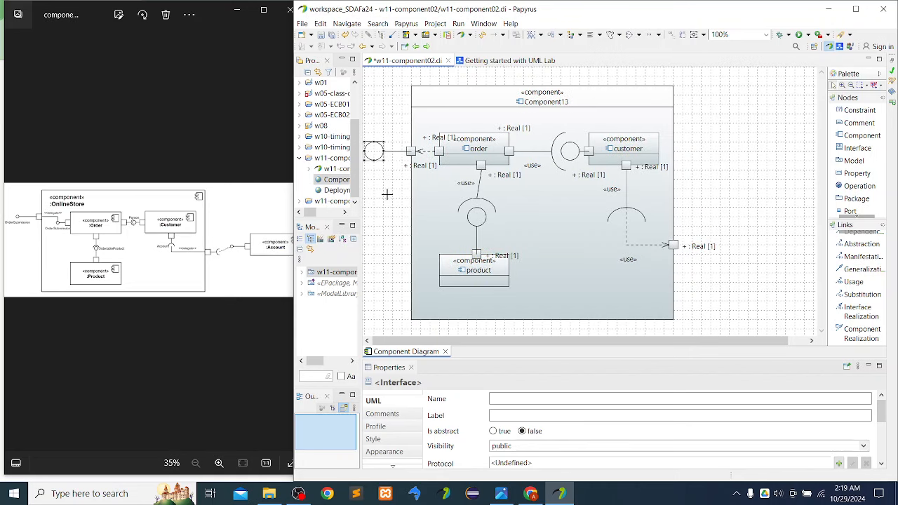
{"action": "left_click", "coordinate": [386, 195]}
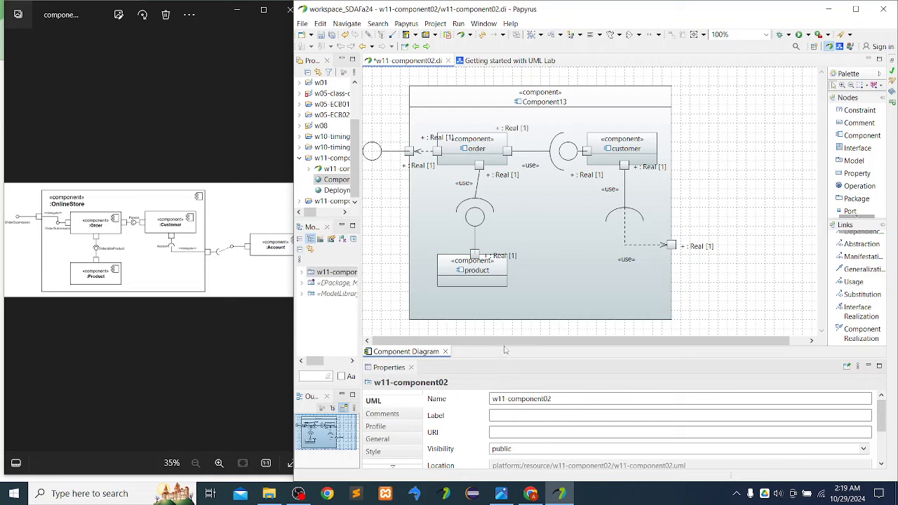
{"action": "mouse_move", "coordinate": [507, 347]}
{"action": "left_mouse_down"}
{"action": "mouse_move", "coordinate": [558, 346]}
{"action": "mouse_move", "coordinate": [494, 339]}
{"action": "left_mouse_up"}
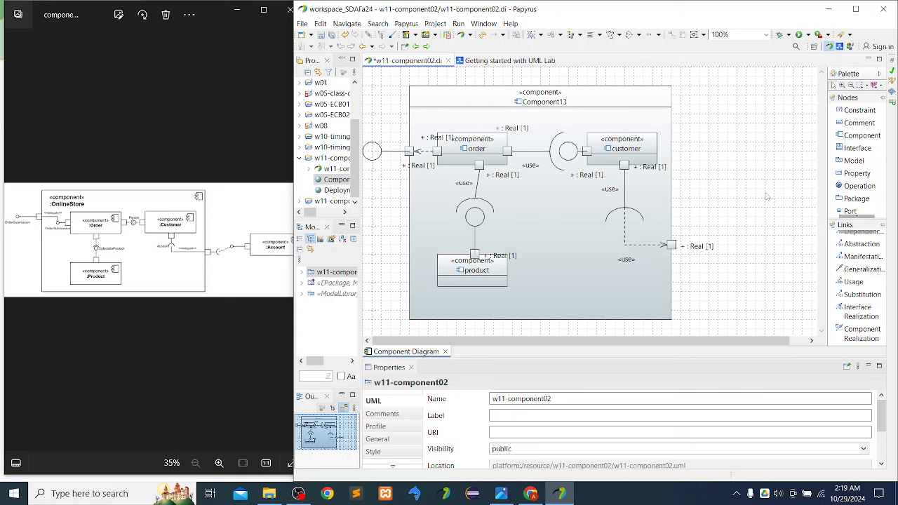
{"action": "left_click", "coordinate": [861, 137]}
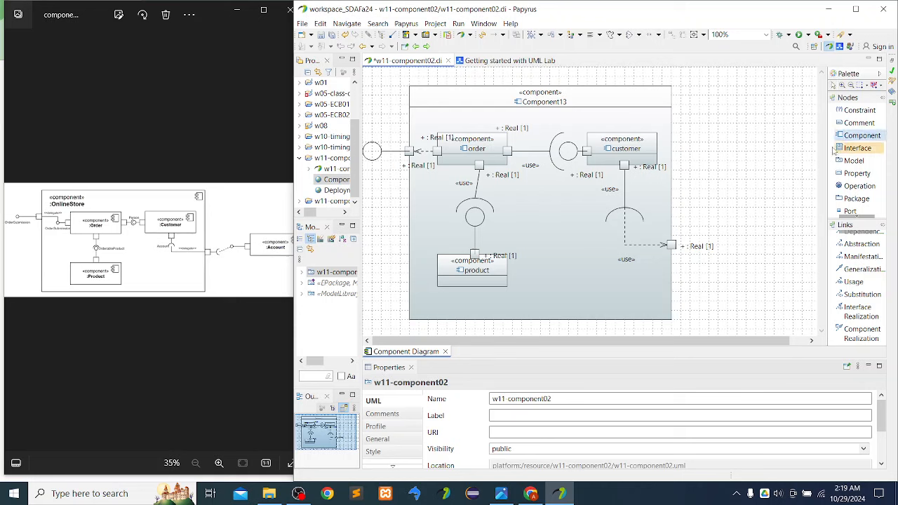
{"action": "left_click", "coordinate": [802, 188]}
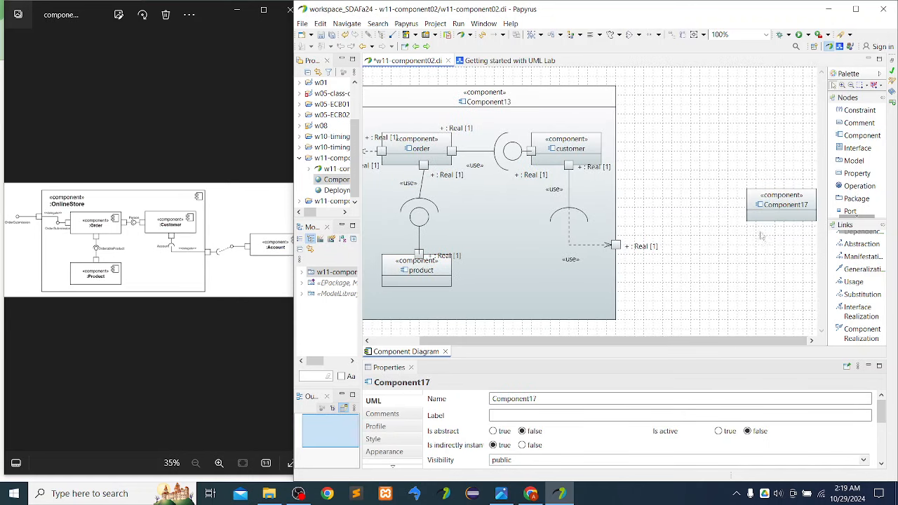
{"action": "left_click_drag", "start_coordinate": [775, 206], "coordinate": [729, 226]}
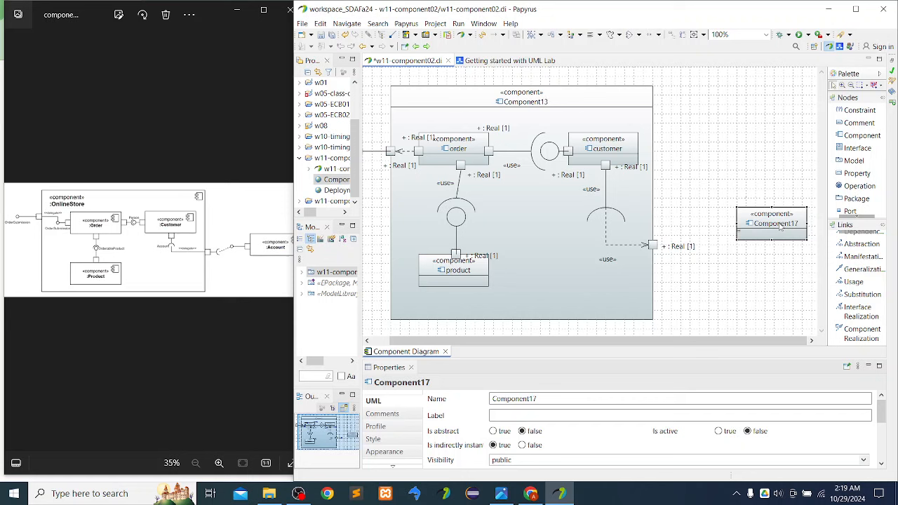
{"action": "double_click", "coordinate": [780, 226]}
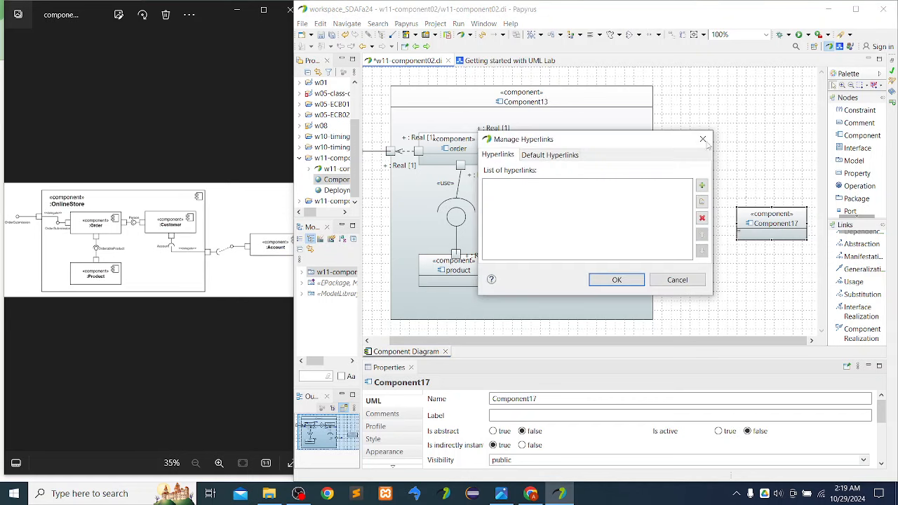
{"action": "left_click", "coordinate": [703, 139]}
{"action": "right_click", "coordinate": [761, 225]}
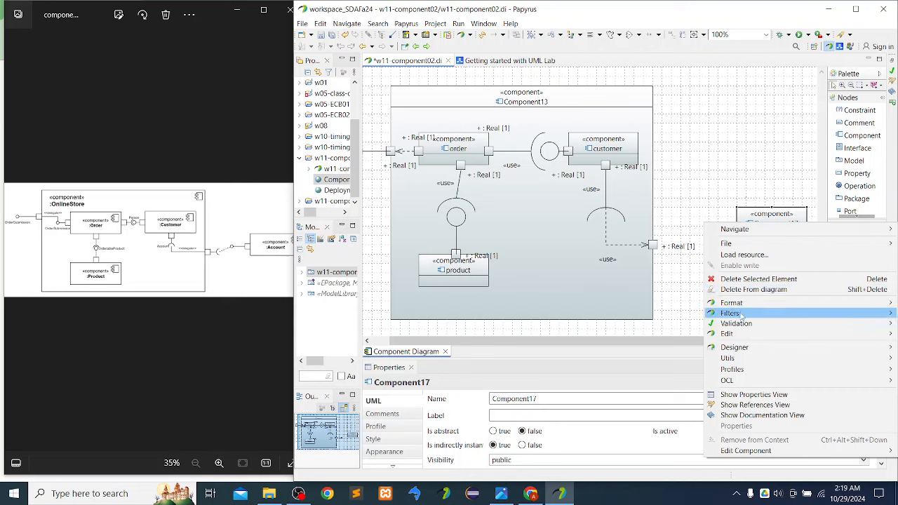
{"action": "mouse_move", "coordinate": [730, 334]}
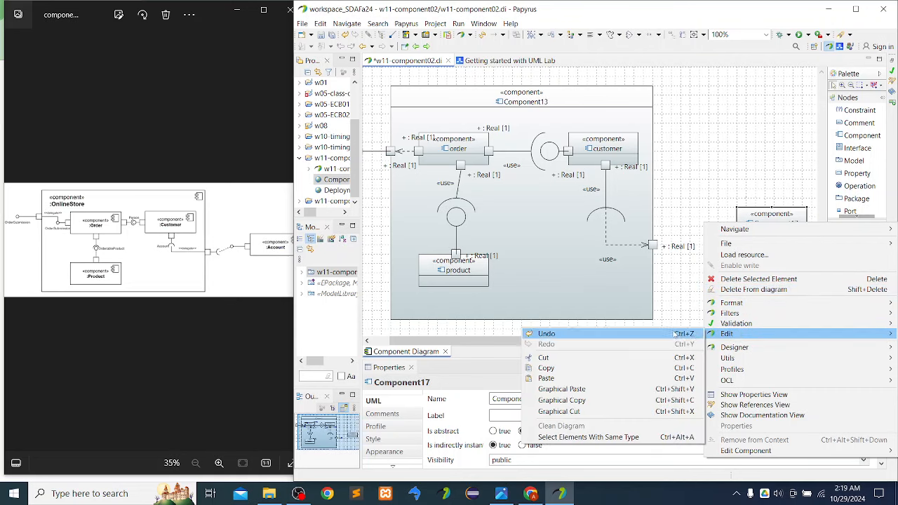
{"action": "left_click", "coordinate": [750, 162]}
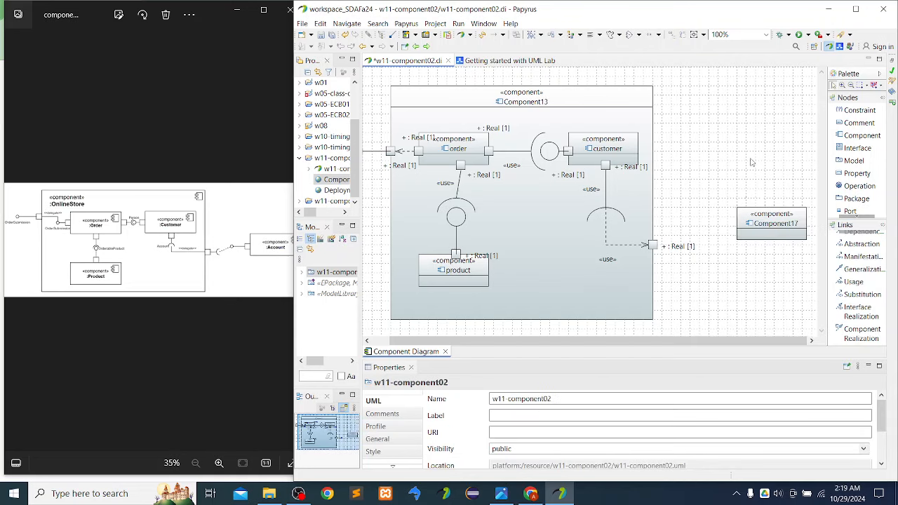
{"action": "key", "text": "ctrl+z"}
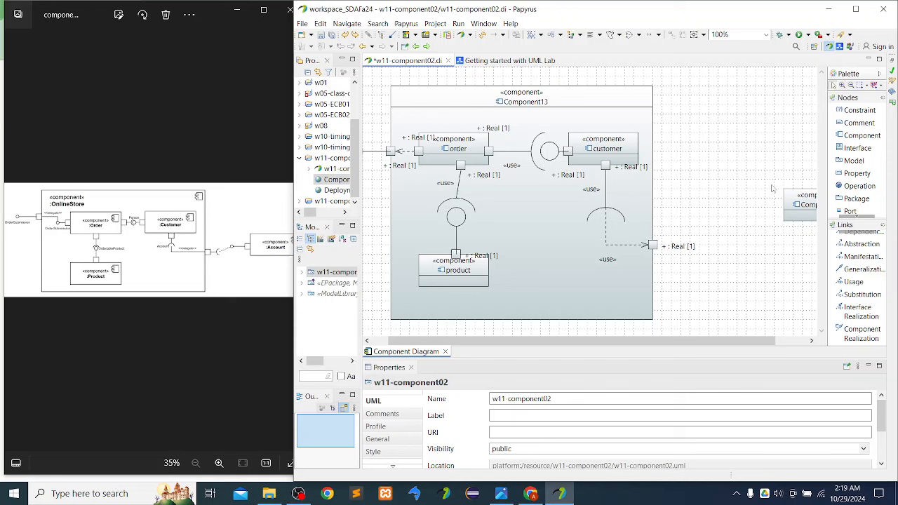
{"action": "key", "text": "ctrl+z"}
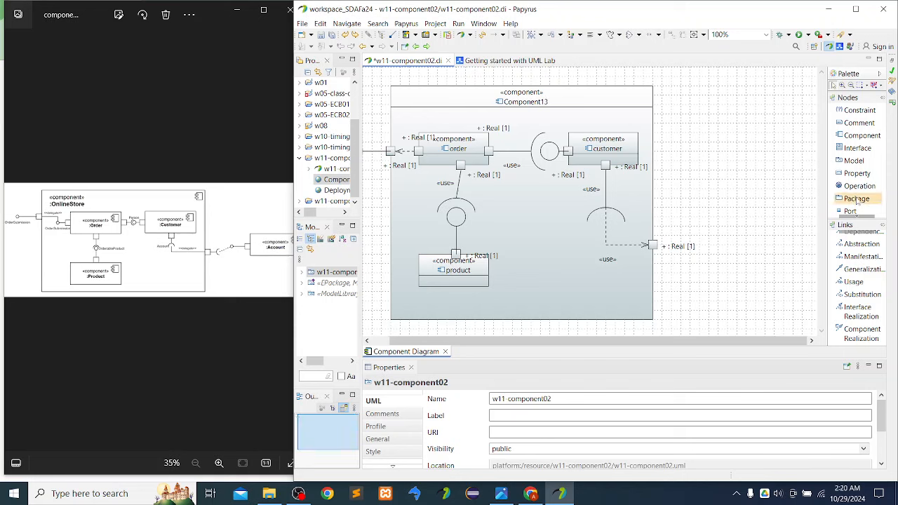
- Add a component outside the enclosing component's right edge and name it Account
{"action": "left_click", "coordinate": [860, 135]}
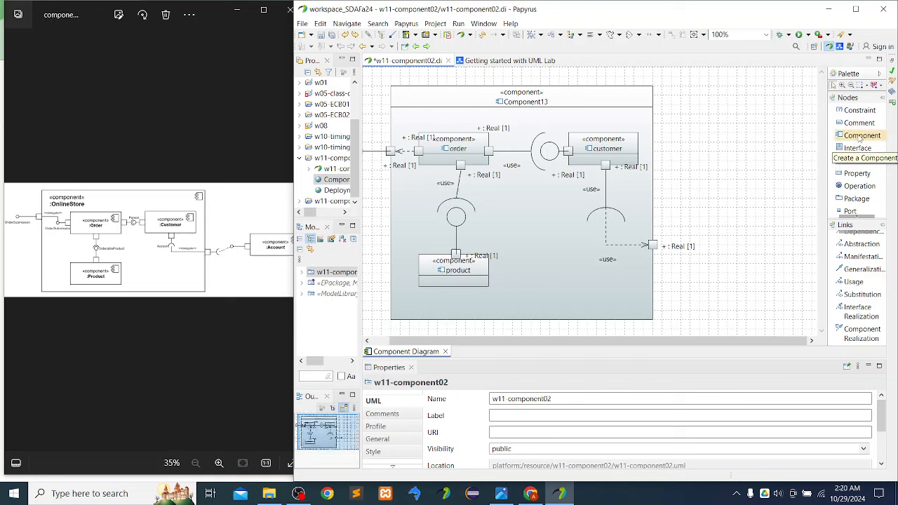
{"action": "left_click", "coordinate": [783, 181]}
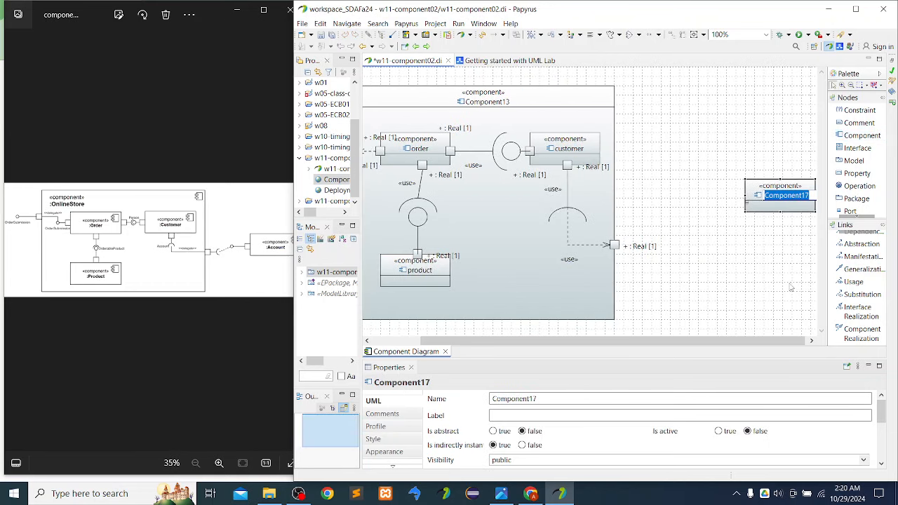
{"action": "type", "text": "accoun"}
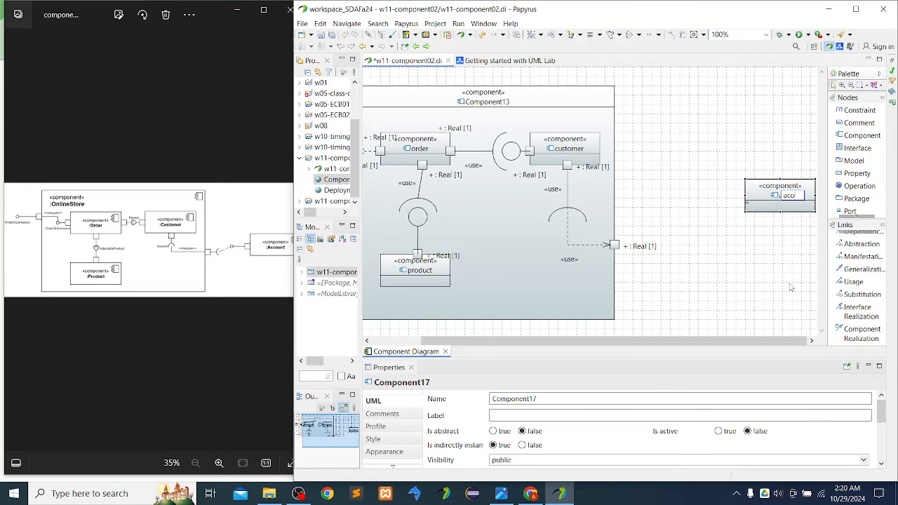
{"action": "type", "text": "t"}
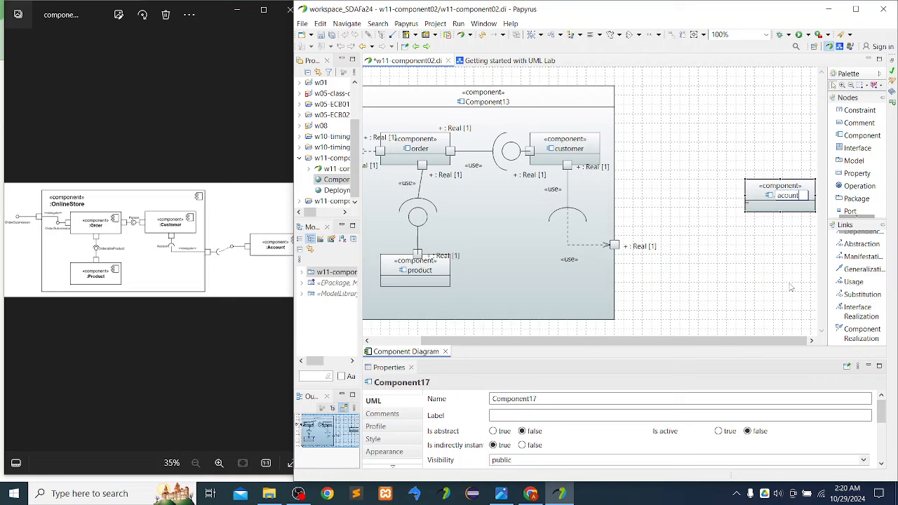
{"action": "key", "text": "BackSpace"}
{"action": "key", "text": "BackSpace"}
{"action": "key", "text": "BackSpace"}
{"action": "key", "text": "BackSpace"}
{"action": "key", "text": "BackSpace"}
{"action": "key", "text": "BackSpace"}
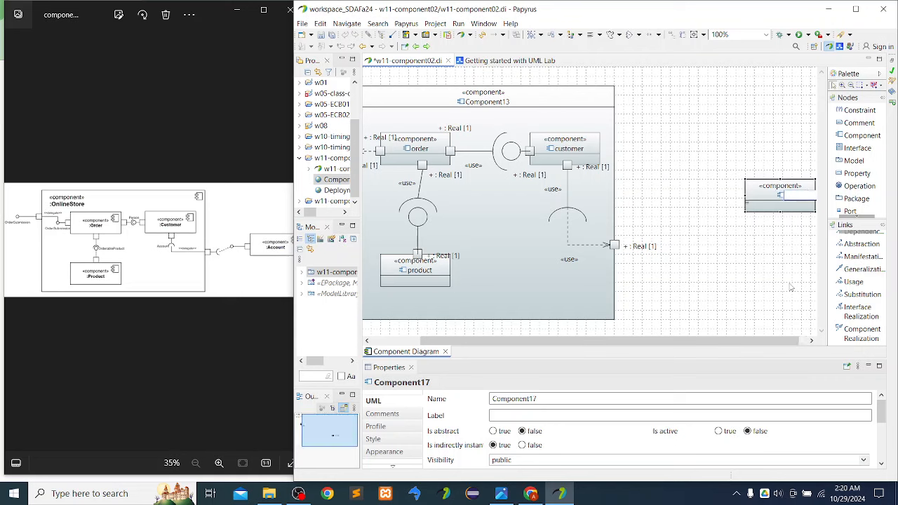
{"action": "type", "text": "Account"}
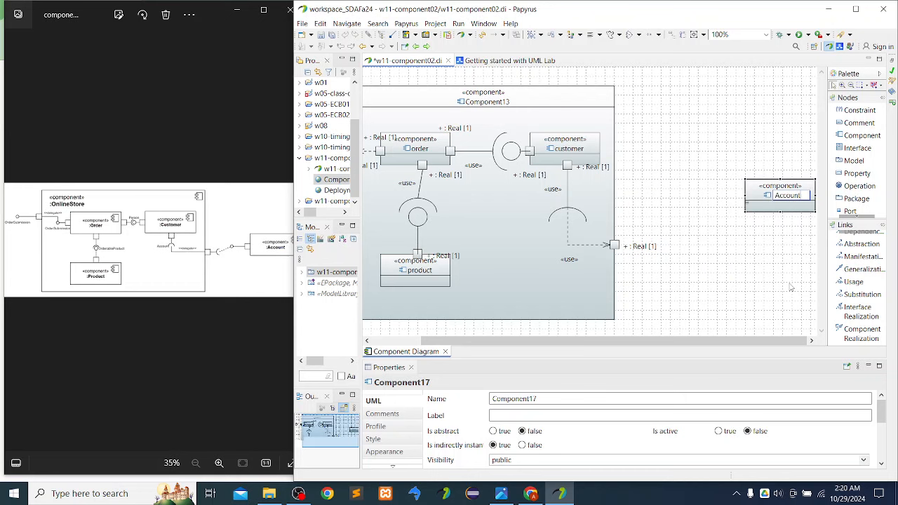
{"action": "key", "text": "Return"}
{"action": "left_click", "coordinate": [790, 226]}
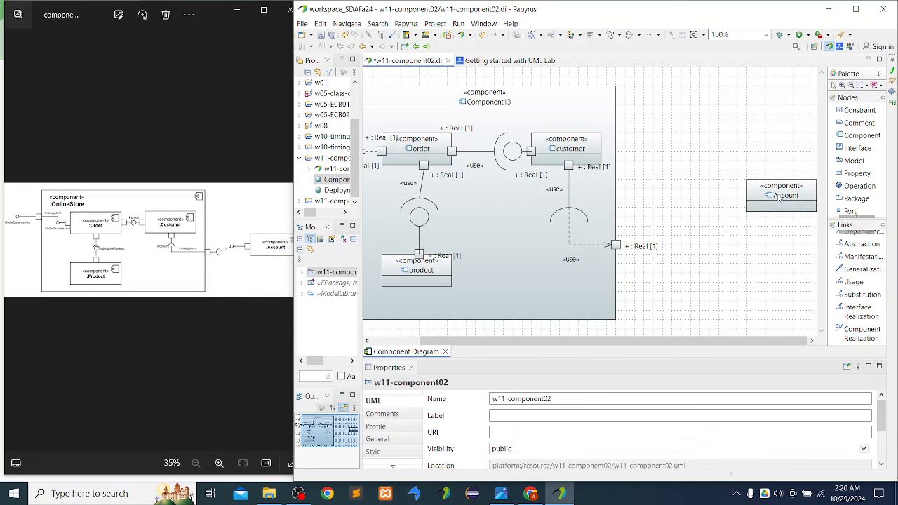
- Paste a copy of the port on customer's bottom edge onto the Account component
{"action": "mouse_move", "coordinate": [778, 197]}
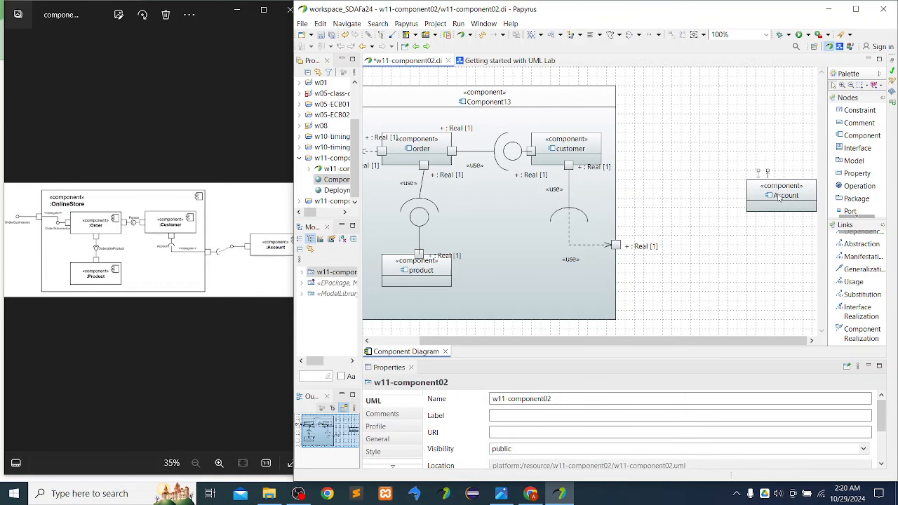
{"action": "left_click", "coordinate": [570, 165]}
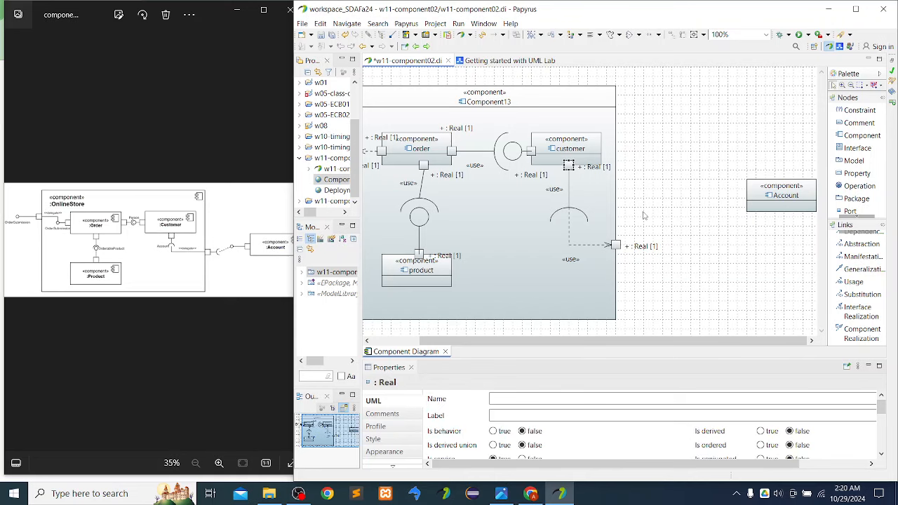
{"action": "left_click", "coordinate": [747, 196]}
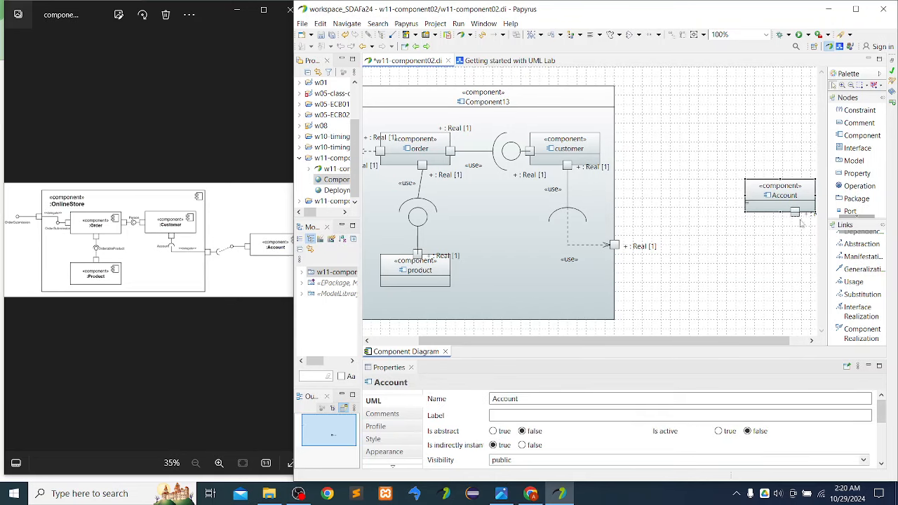
- Move the pasted port from Account's bottom edge to its left edge
{"action": "left_click", "coordinate": [794, 212]}
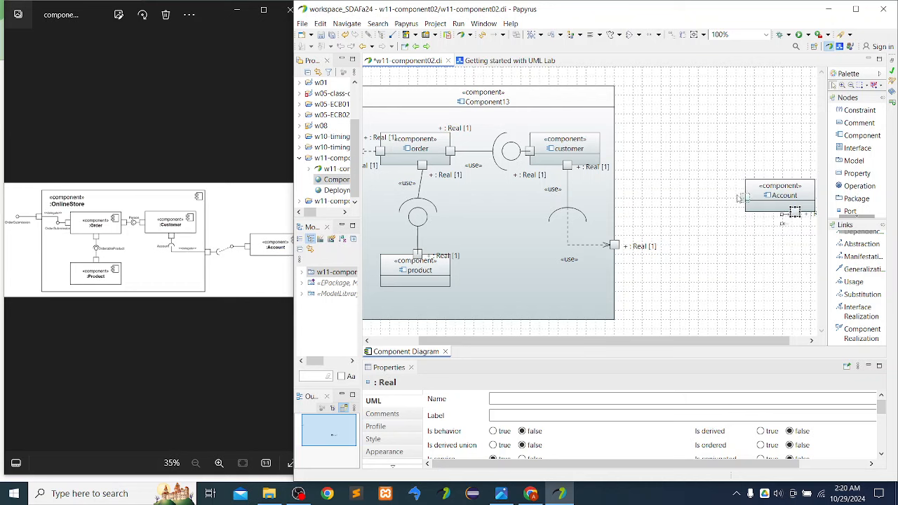
{"action": "left_click_drag", "start_coordinate": [740, 198], "coordinate": [742, 199]}
{"action": "left_click", "coordinate": [765, 232]}
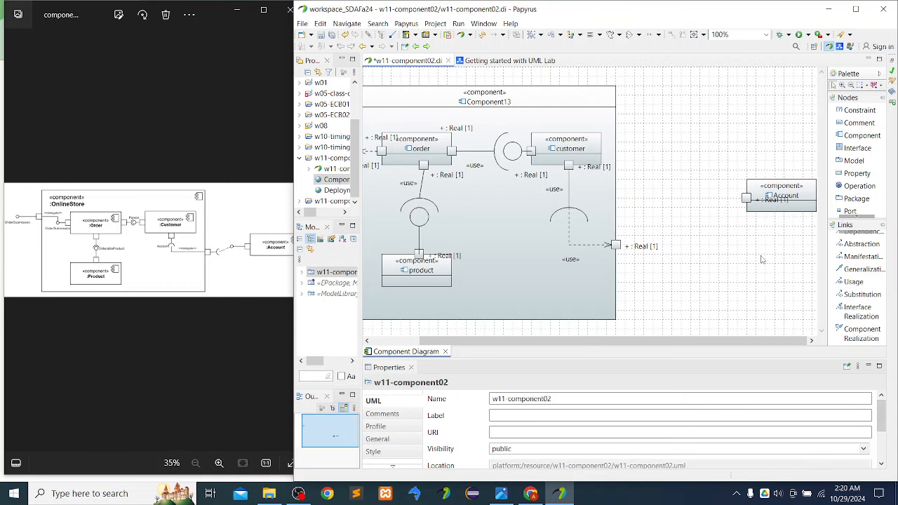
- Move the Account component down so its port is level with the enclosing component's right port, with the port's label below it
{"action": "left_click_drag", "start_coordinate": [773, 190], "coordinate": [749, 261]}
{"action": "left_click", "coordinate": [731, 166]}
{"action": "left_click", "coordinate": [758, 184]}
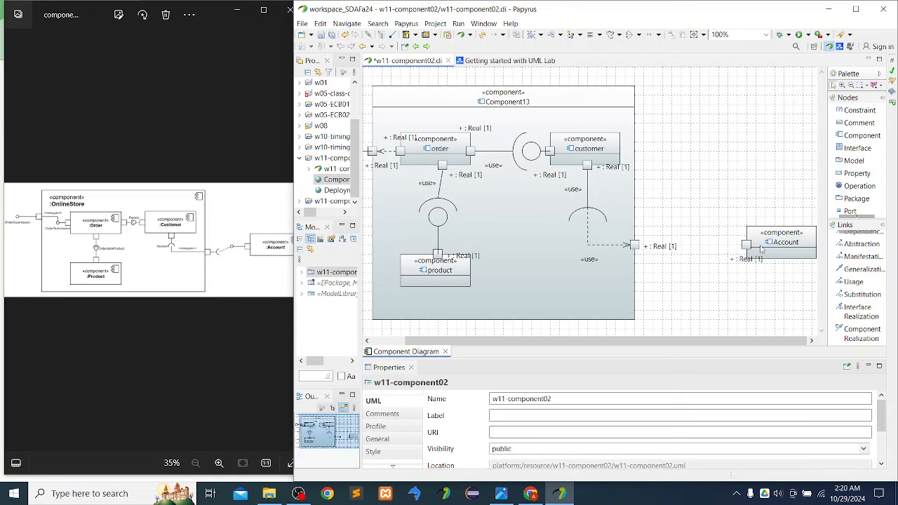
- Add an interface above Account and link Account to it with an Interface Realization
{"action": "left_click", "coordinate": [856, 148]}
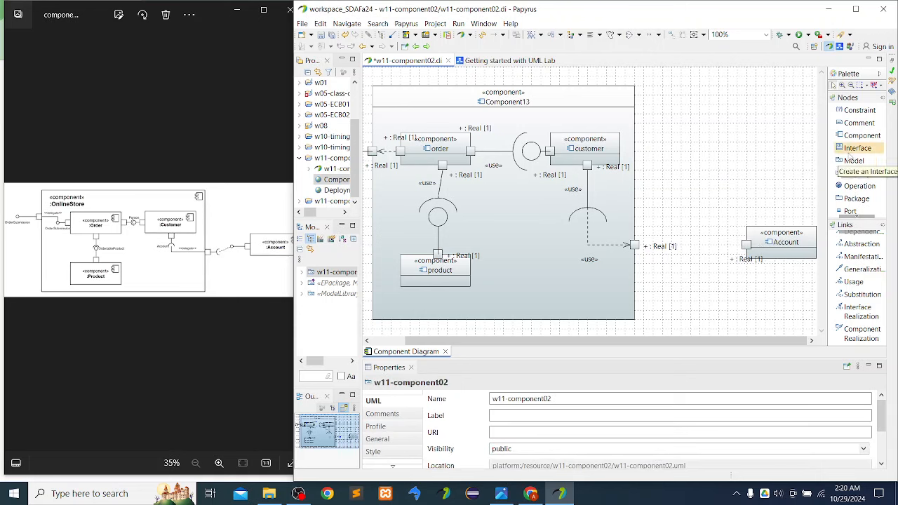
{"action": "left_click", "coordinate": [699, 172]}
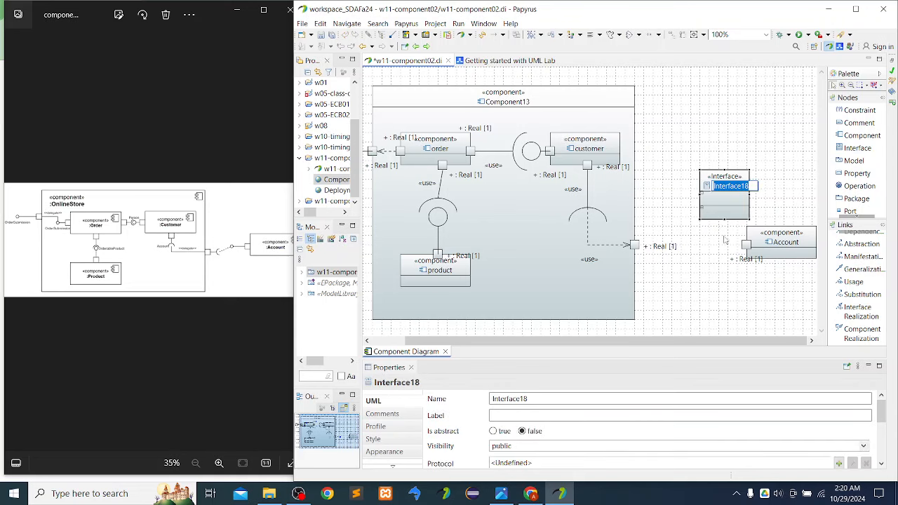
{"action": "left_click", "coordinate": [788, 205]}
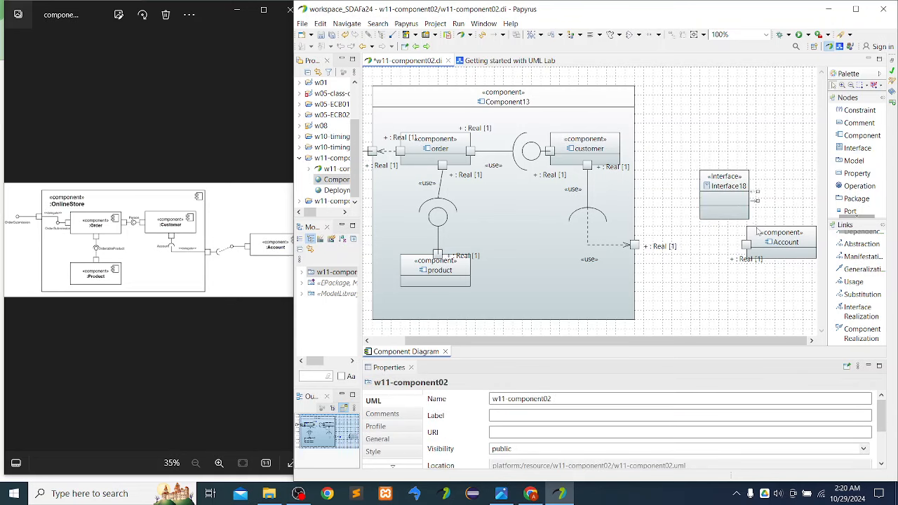
{"action": "left_click", "coordinate": [849, 317]}
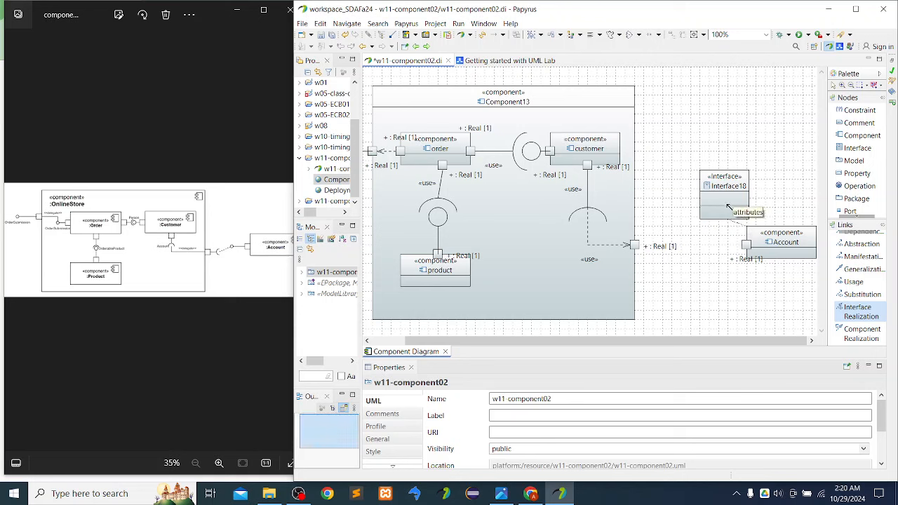
{"action": "left_click", "coordinate": [728, 209]}
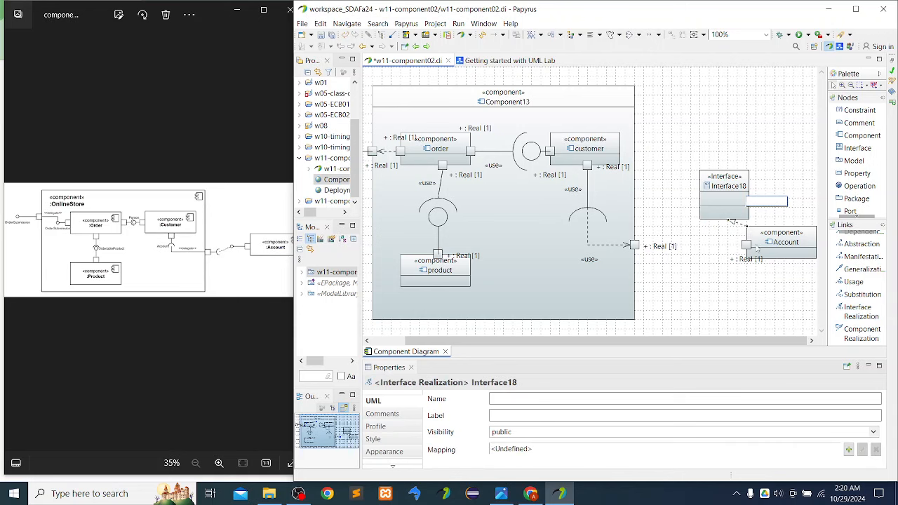
- Display Interface18 as a lollipop
{"action": "left_click", "coordinate": [731, 201]}
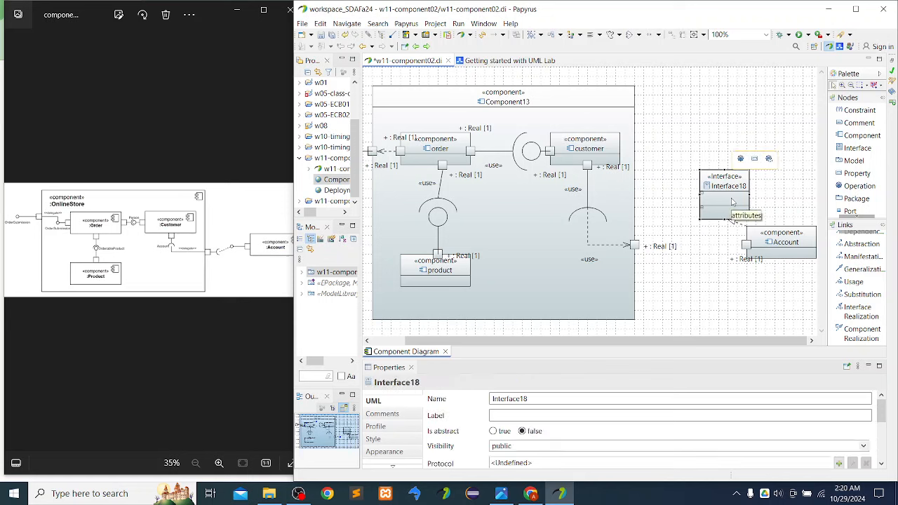
{"action": "right_click", "coordinate": [732, 202]}
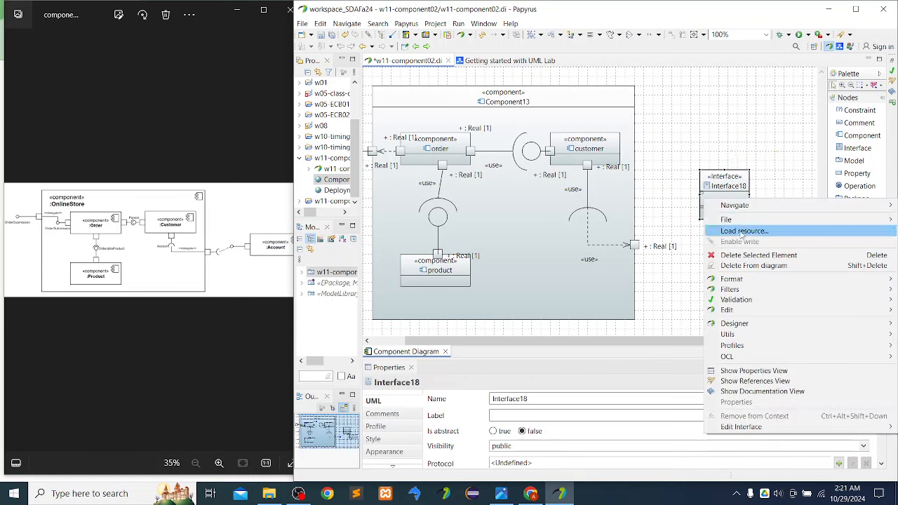
{"action": "mouse_move", "coordinate": [757, 279]}
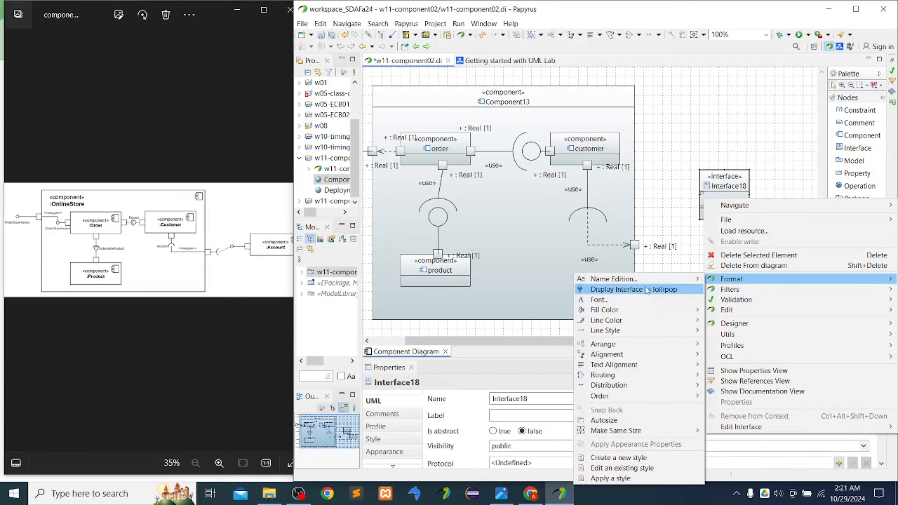
{"action": "left_click", "coordinate": [757, 269]}
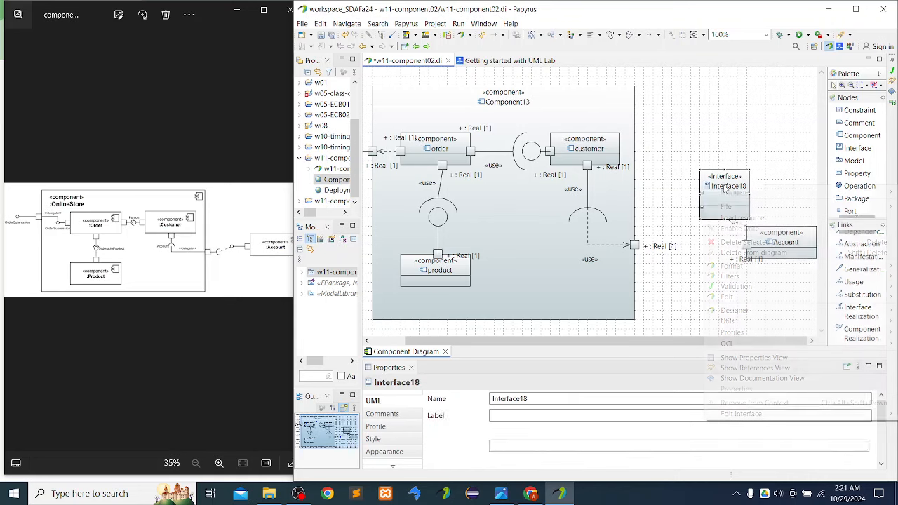
{"action": "right_click", "coordinate": [706, 186]}
{"action": "mouse_move", "coordinate": [731, 265]}
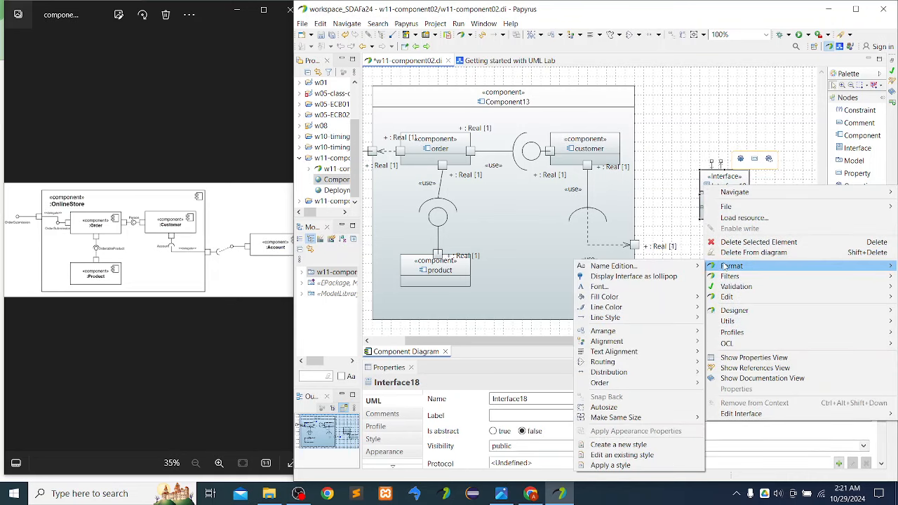
{"action": "left_click", "coordinate": [620, 279]}
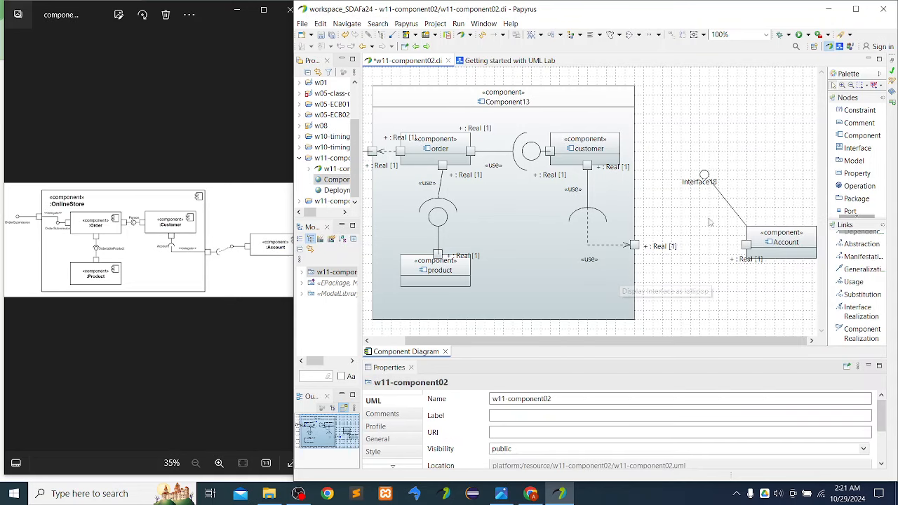
- Clear the name of the lollipop interface linked to Account
{"action": "left_click", "coordinate": [693, 183]}
{"action": "left_click", "coordinate": [692, 185]}
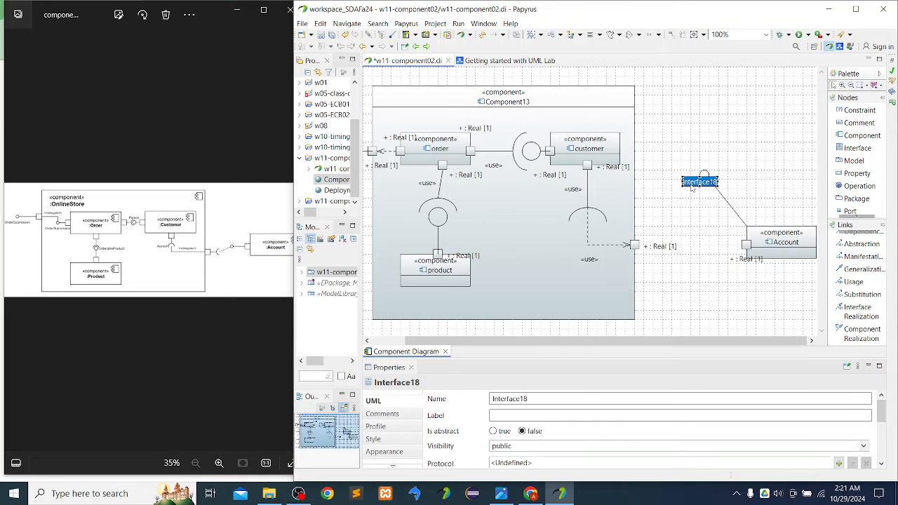
{"action": "left_click", "coordinate": [692, 183]}
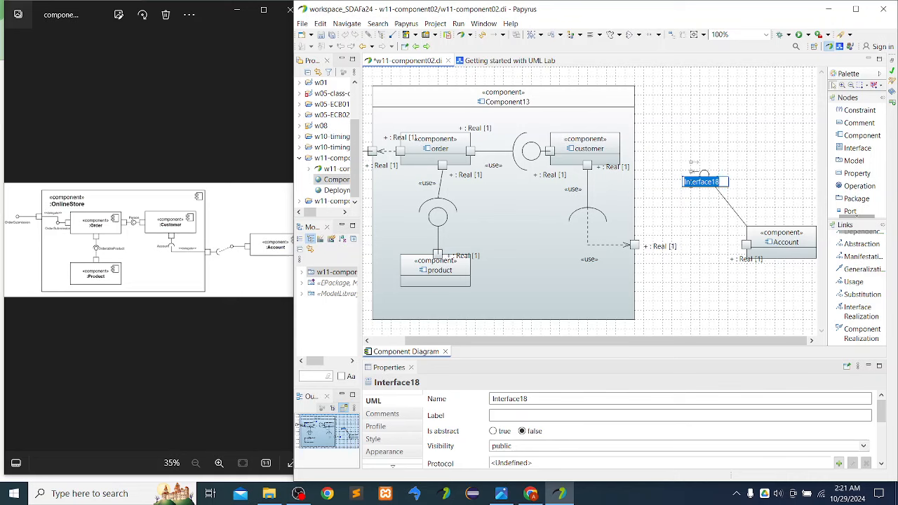
{"action": "key", "text": "BackSpace"}
{"action": "left_click", "coordinate": [706, 217]}
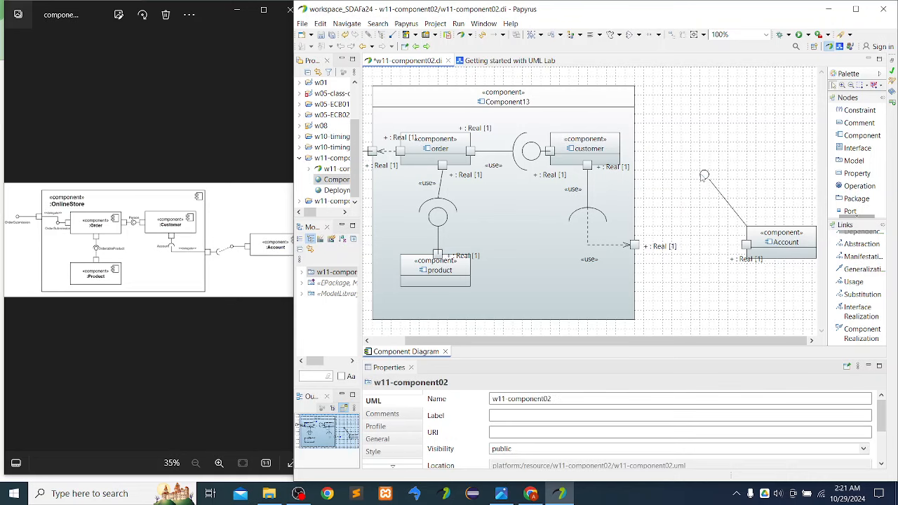
- Enlarge the unnamed lollipop level with Account's port and move its link's end onto that port so the link runs horizontally
{"action": "left_click", "coordinate": [705, 176]}
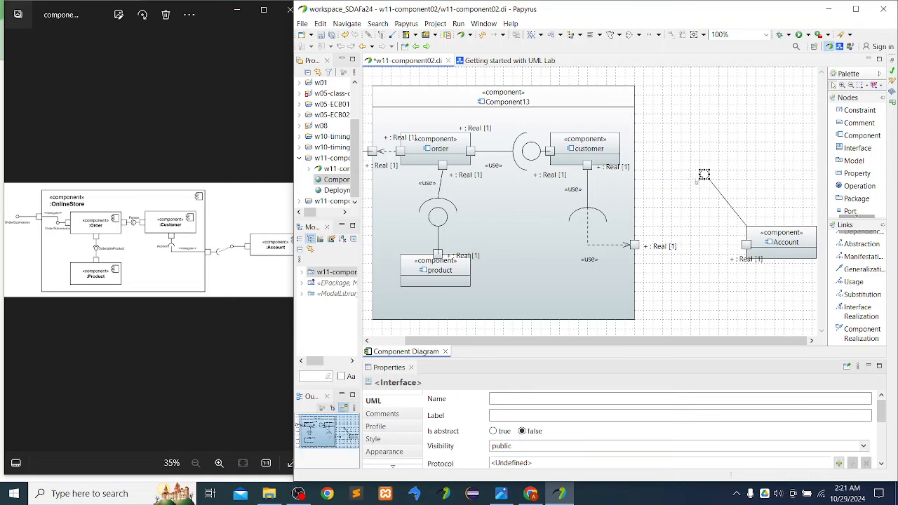
{"action": "left_click_drag", "start_coordinate": [696, 180], "coordinate": [704, 249]}
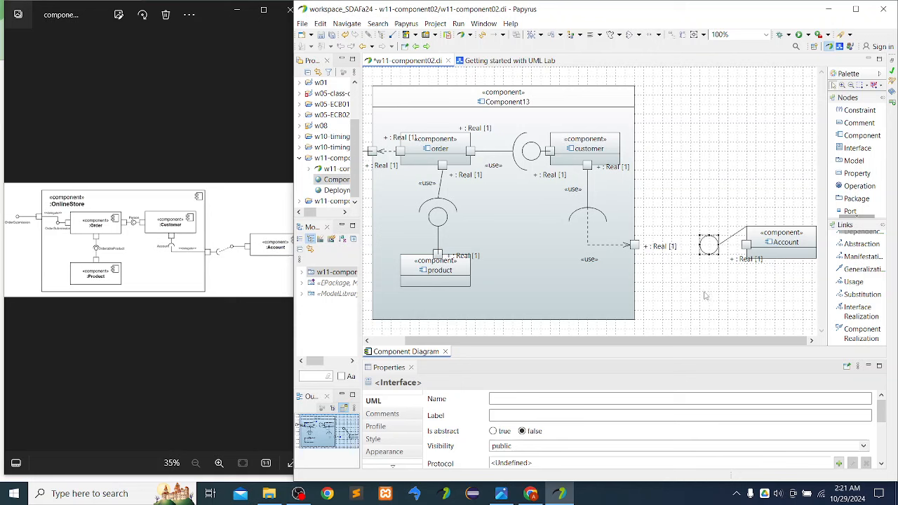
{"action": "left_click", "coordinate": [733, 242]}
{"action": "left_click", "coordinate": [741, 232]}
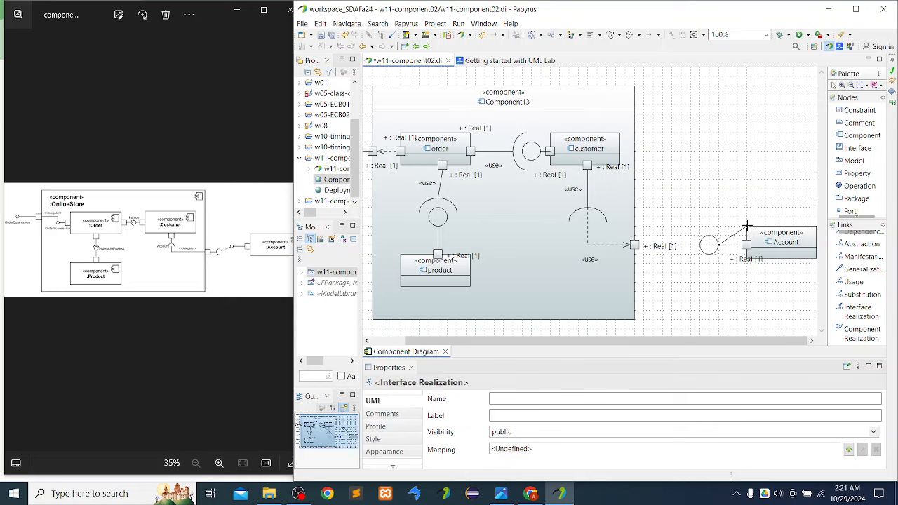
{"action": "left_click_drag", "start_coordinate": [747, 226], "coordinate": [747, 244]}
{"action": "left_click", "coordinate": [727, 271]}
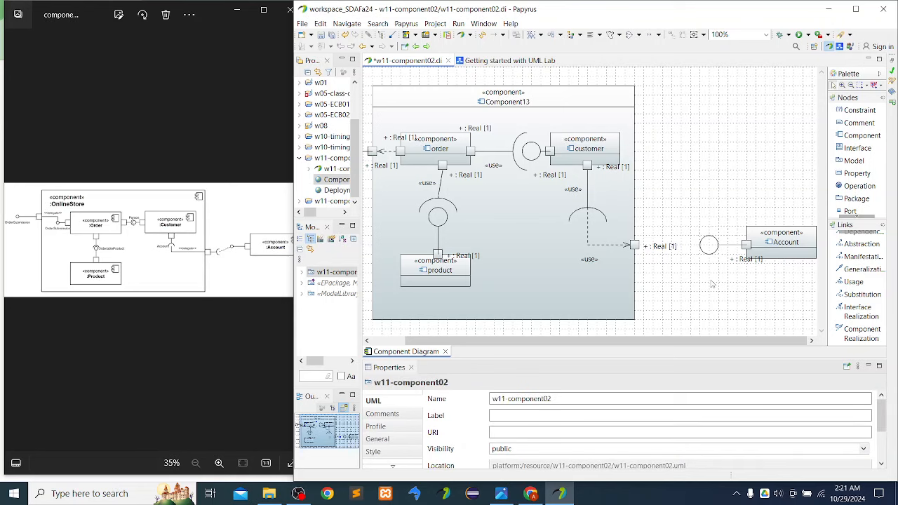
- Move the label of the port on the enclosing component's right edge below the port
{"action": "left_click", "coordinate": [662, 247]}
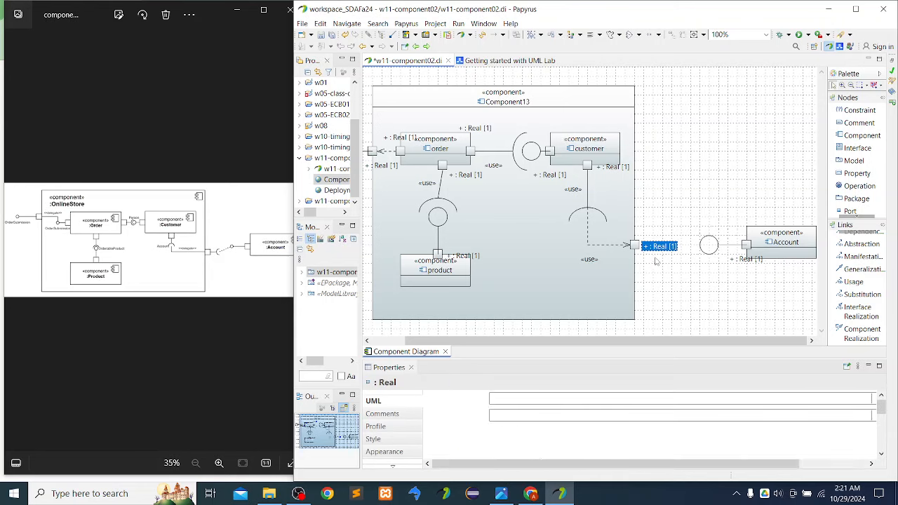
{"action": "left_click_drag", "start_coordinate": [642, 268], "coordinate": [642, 269]}
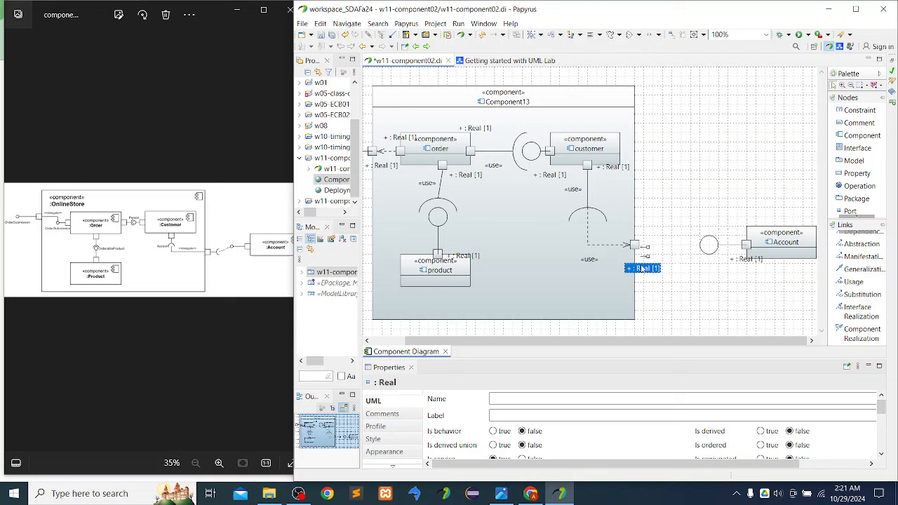
{"action": "left_click", "coordinate": [667, 181]}
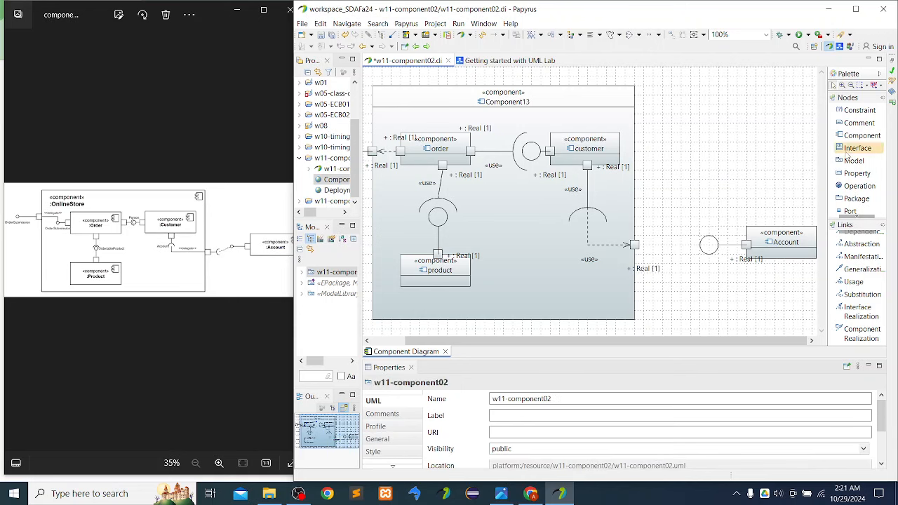
- Add an interface above Account's lollipop and draw a Usage link to it from the enclosing component's right port
{"action": "left_click", "coordinate": [849, 150]}
{"action": "left_click", "coordinate": [681, 190]}
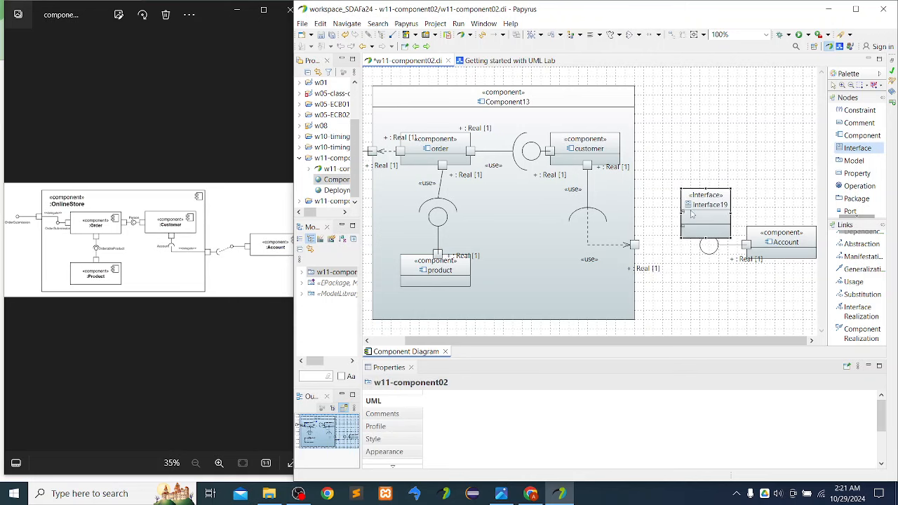
{"action": "left_click", "coordinate": [859, 308]}
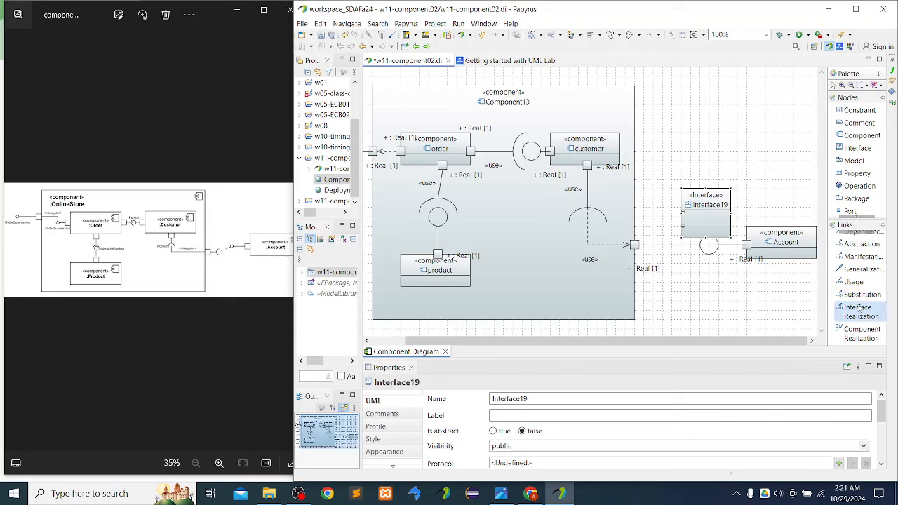
{"action": "left_click", "coordinate": [854, 282]}
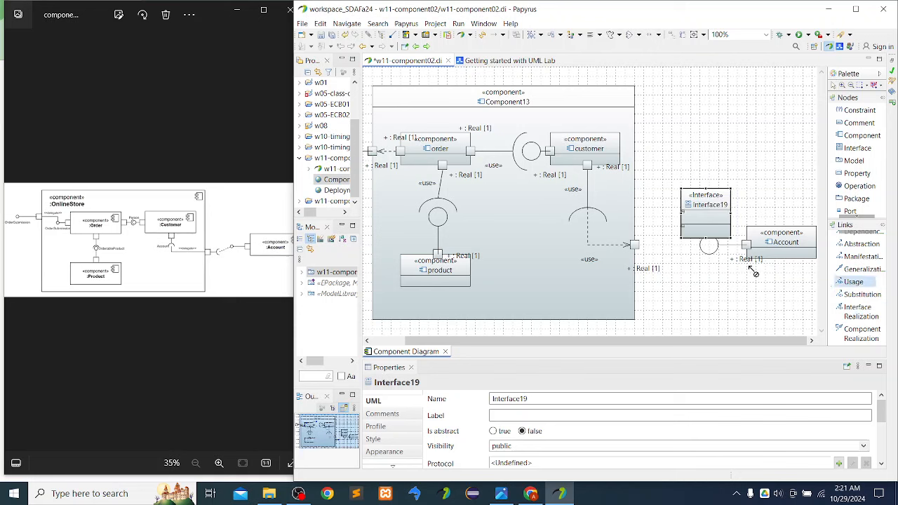
{"action": "left_click", "coordinate": [634, 239]}
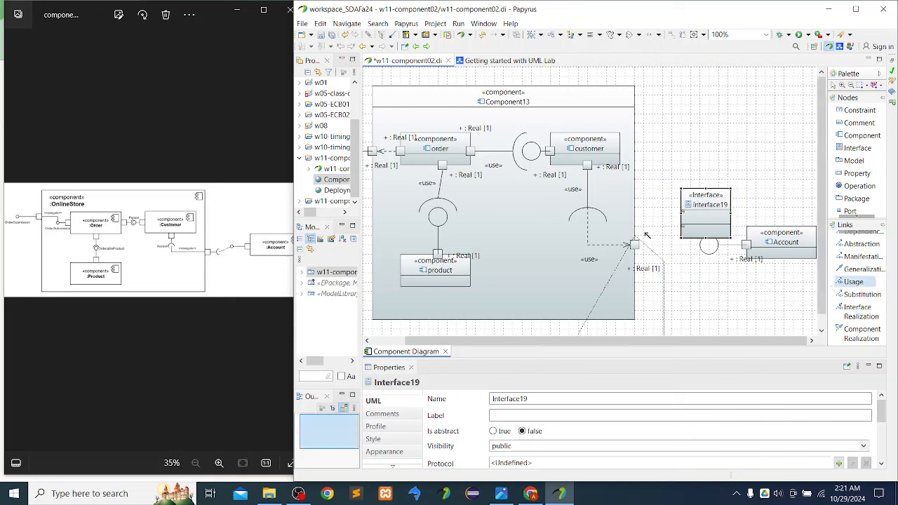
{"action": "left_click", "coordinate": [693, 213]}
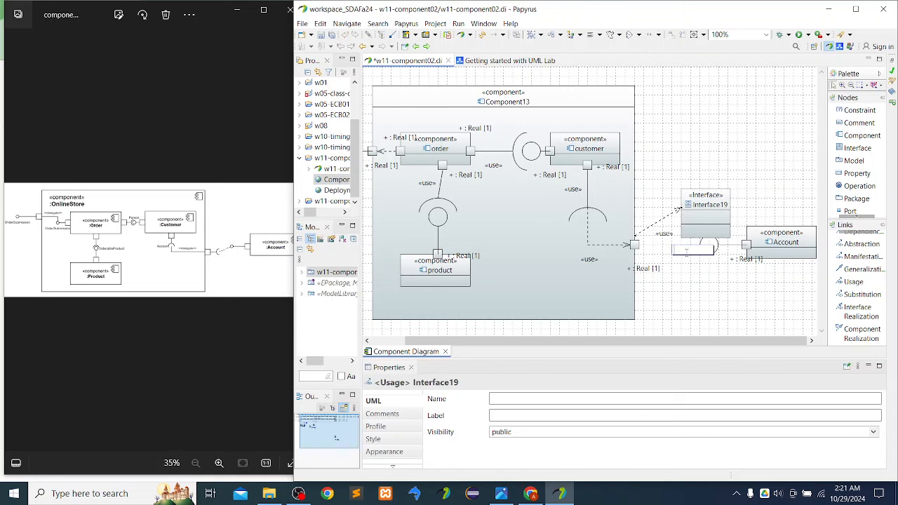
- Display Interface19 as a lollipop and clear its name
{"action": "right_click", "coordinate": [699, 209]}
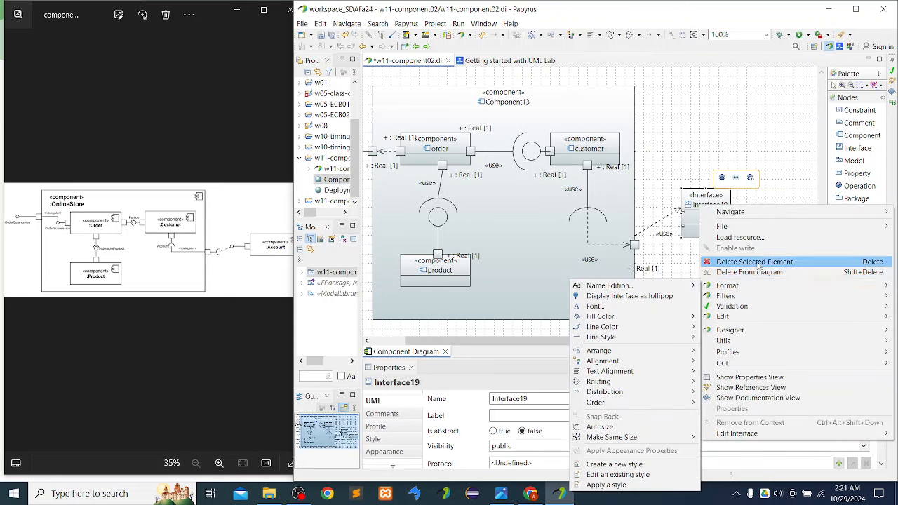
{"action": "mouse_move", "coordinate": [744, 286]}
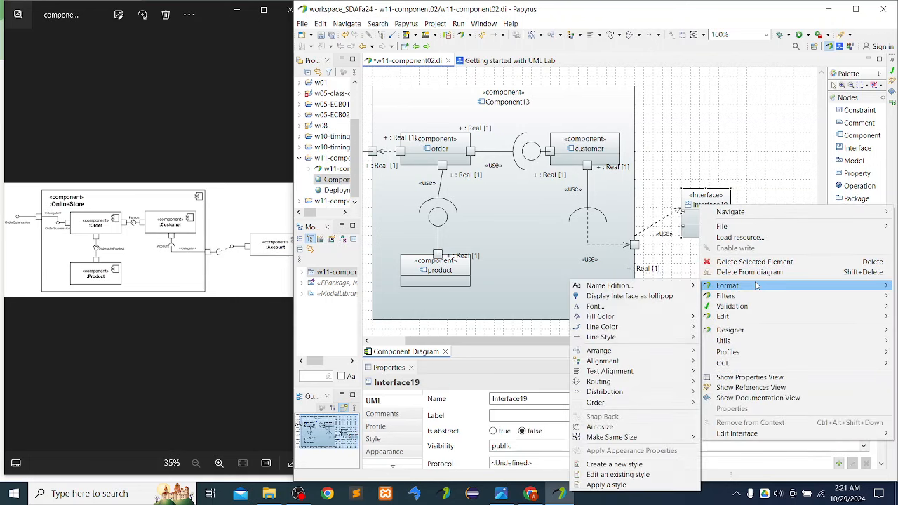
{"action": "left_click", "coordinate": [628, 295]}
{"action": "double_click", "coordinate": [687, 202]}
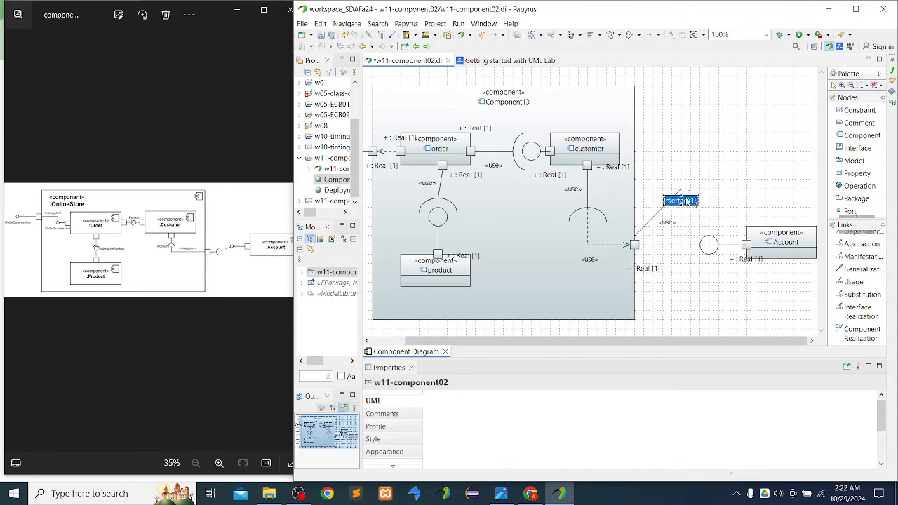
{"action": "left_click", "coordinate": [708, 181]}
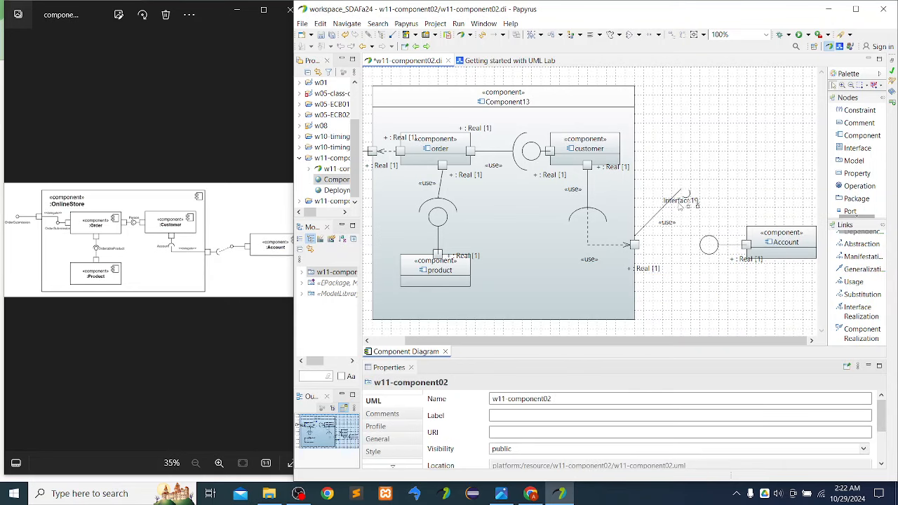
{"action": "double_click", "coordinate": [687, 202]}
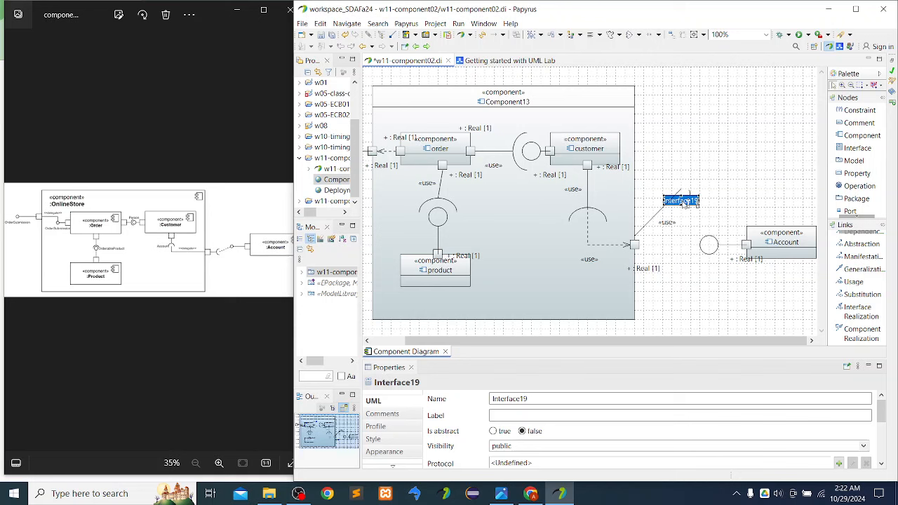
{"action": "key", "text": "BackSpace"}
{"action": "left_click", "coordinate": [711, 175]}
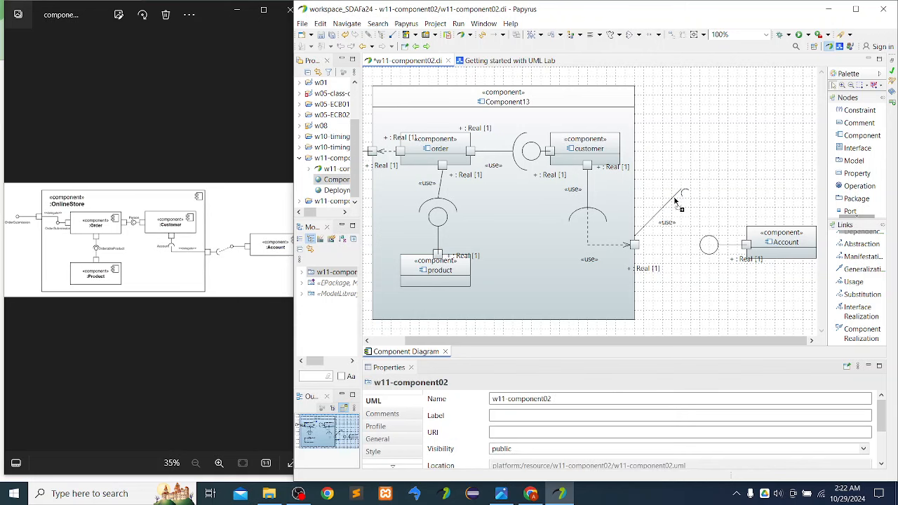
- Enlarge the small unnamed socket above Account's lollipop and reposition both ends of its Usage link
{"action": "left_click", "coordinate": [675, 202]}
{"action": "left_click", "coordinate": [686, 196]}
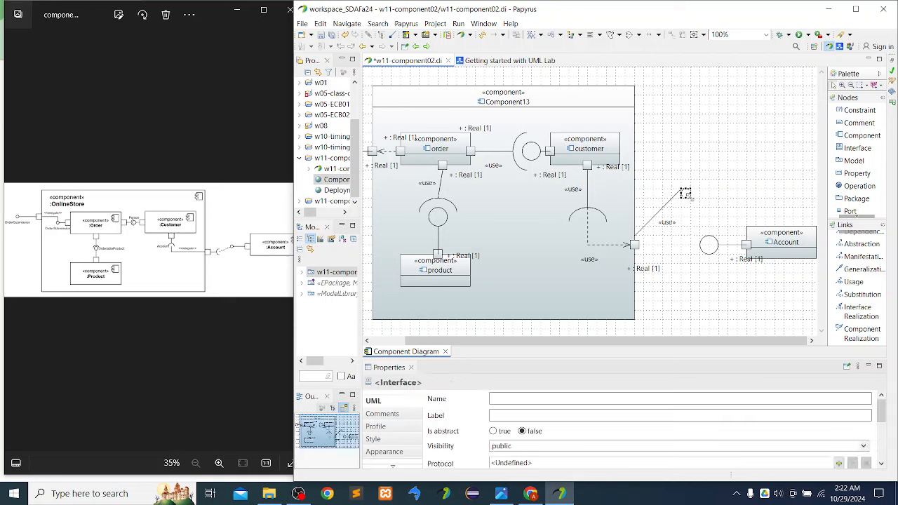
{"action": "left_click_drag", "start_coordinate": [694, 205], "coordinate": [716, 205]}
{"action": "left_click", "coordinate": [674, 212]}
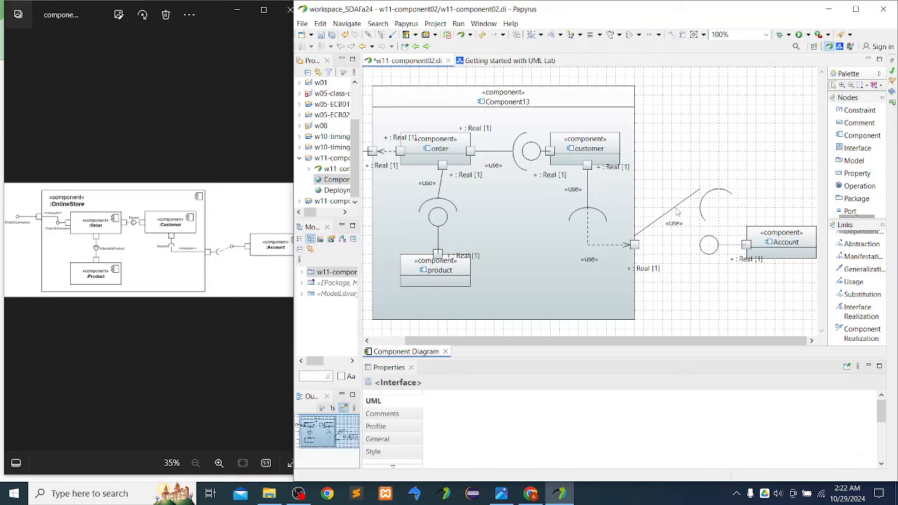
{"action": "left_click_drag", "start_coordinate": [700, 187], "coordinate": [702, 199]}
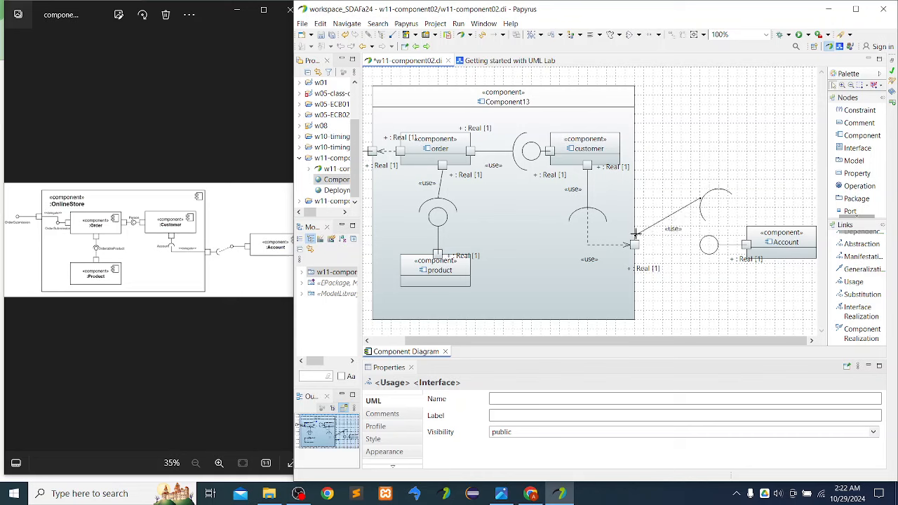
{"action": "left_click_drag", "start_coordinate": [635, 234], "coordinate": [627, 246]}
- Nest the socket around Account's lollipop and straighten its Usage link so it runs horizontally from the enclosing component's port
{"action": "left_click", "coordinate": [701, 235]}
{"action": "left_click_drag", "start_coordinate": [700, 241], "coordinate": [697, 254]}
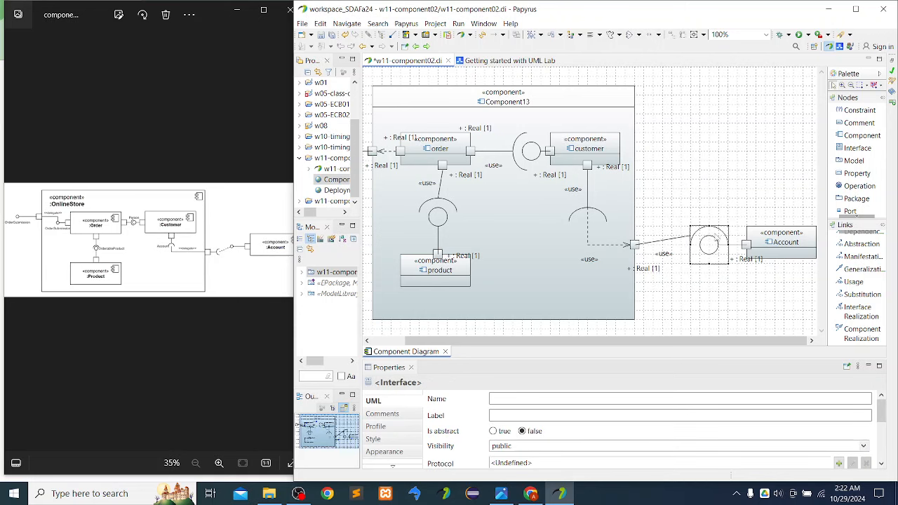
{"action": "left_click", "coordinate": [694, 188]}
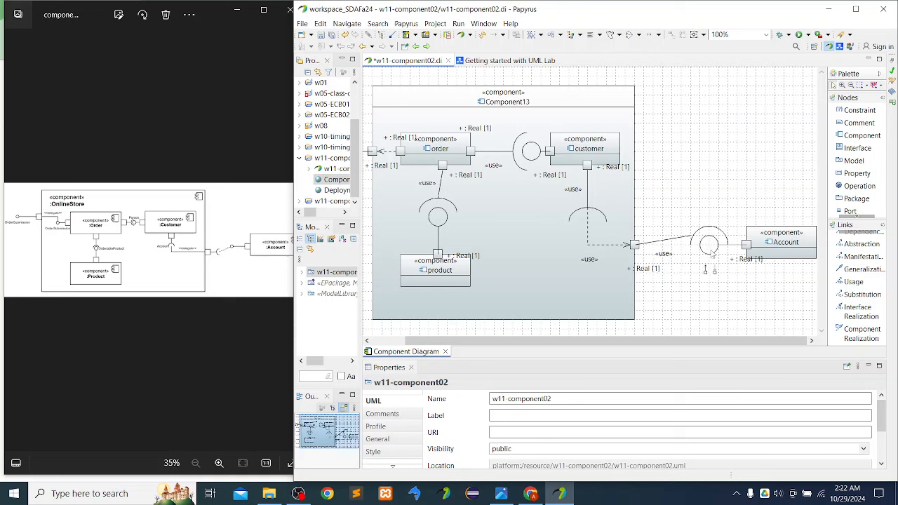
{"action": "left_click", "coordinate": [708, 240]}
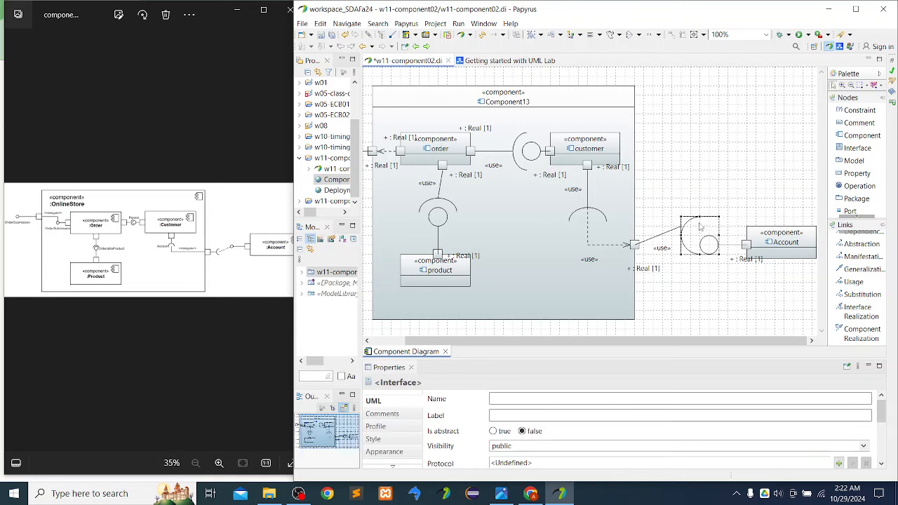
{"action": "left_click", "coordinate": [673, 230]}
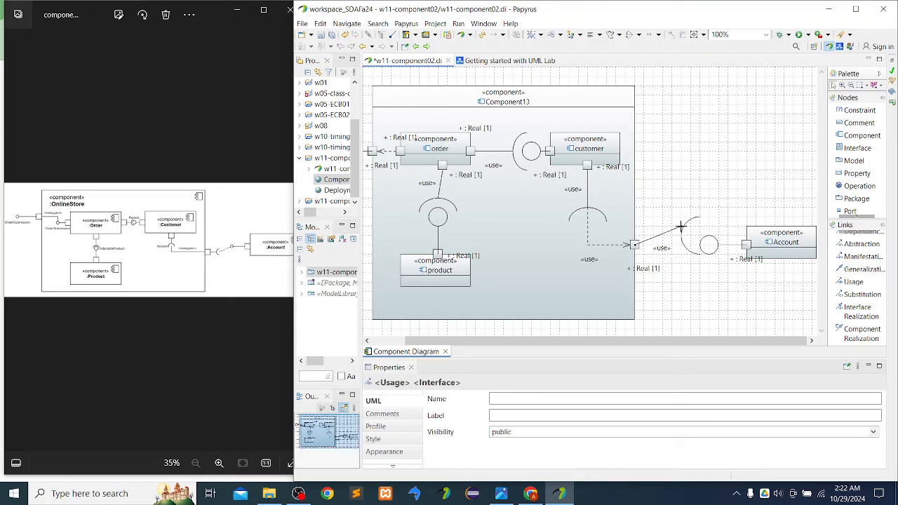
{"action": "left_click_drag", "start_coordinate": [681, 227], "coordinate": [682, 244]}
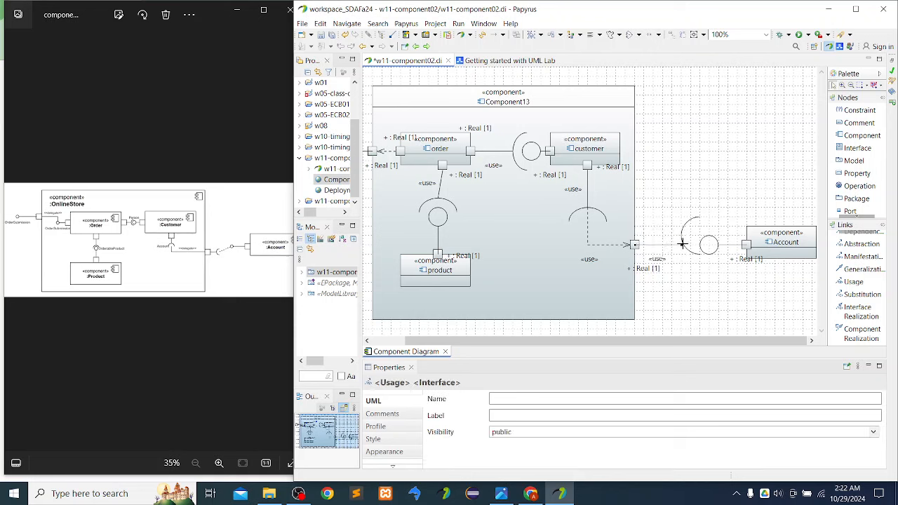
{"action": "left_click", "coordinate": [694, 241]}
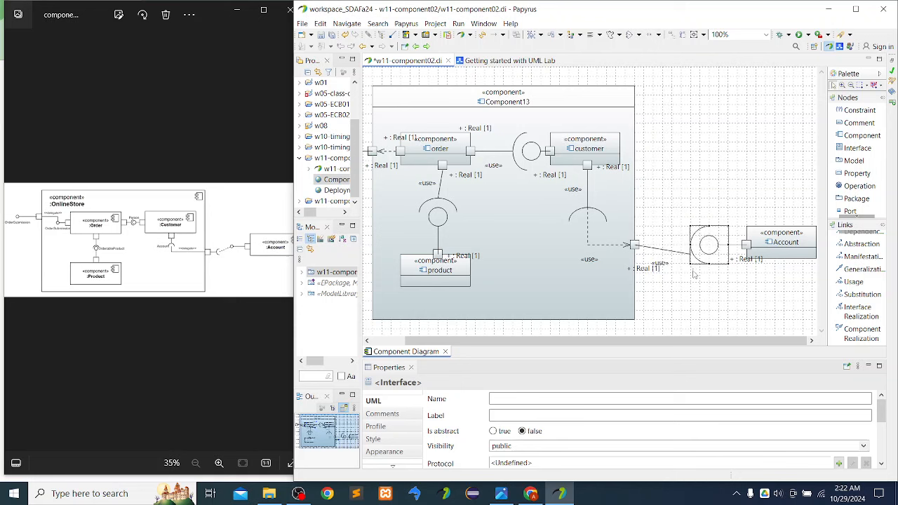
{"action": "left_click", "coordinate": [684, 254]}
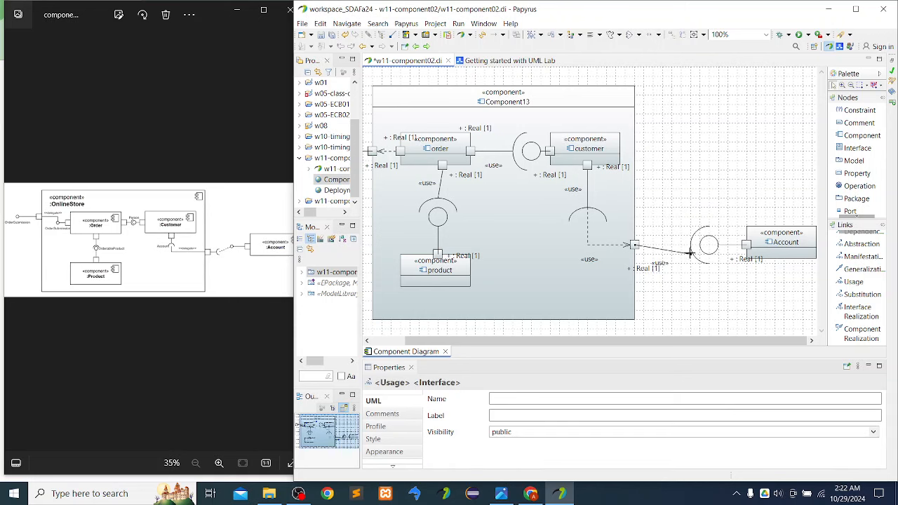
{"action": "left_click_drag", "start_coordinate": [691, 254], "coordinate": [693, 245]}
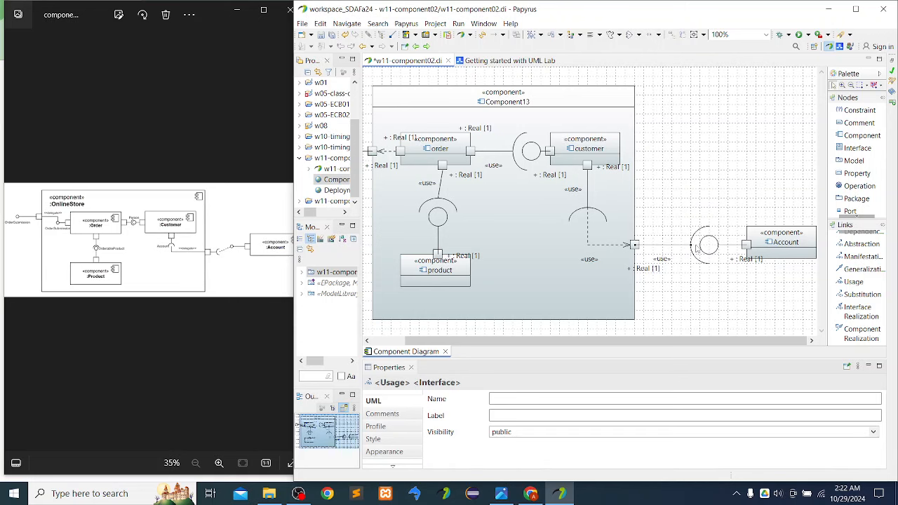
{"action": "left_click", "coordinate": [699, 195]}
- Shift the socket, Account's lollipop and the Account component closer to the enclosing component, keeping the lollipop inside the socket
{"action": "left_click_drag", "start_coordinate": [706, 242], "coordinate": [685, 231]}
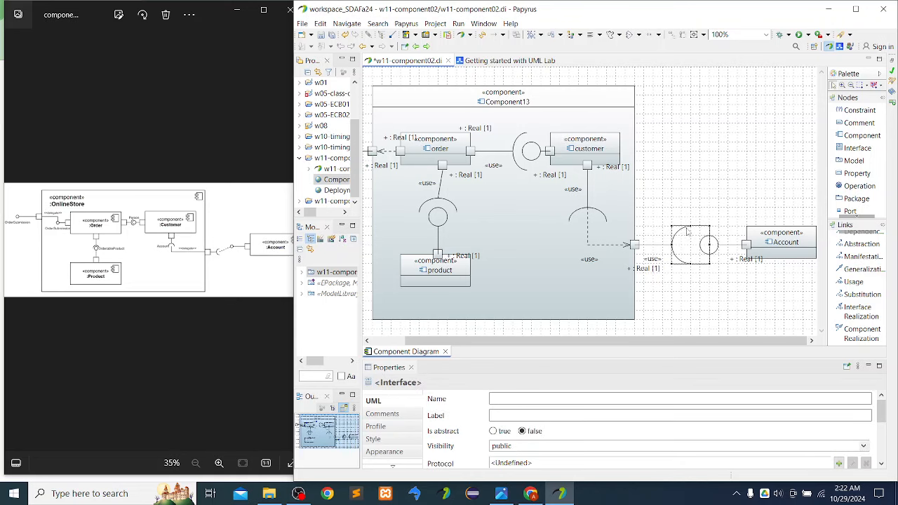
{"action": "left_click", "coordinate": [705, 242]}
{"action": "left_click", "coordinate": [733, 218]}
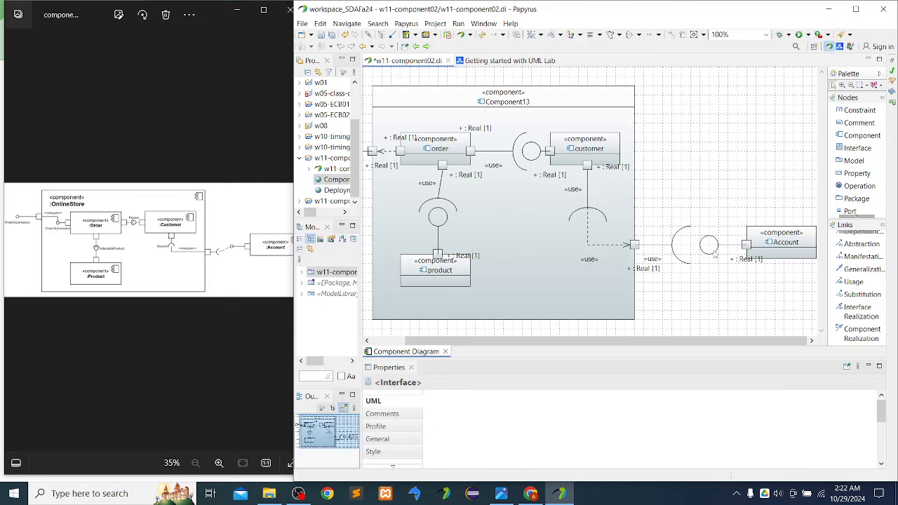
{"action": "left_click", "coordinate": [689, 249]}
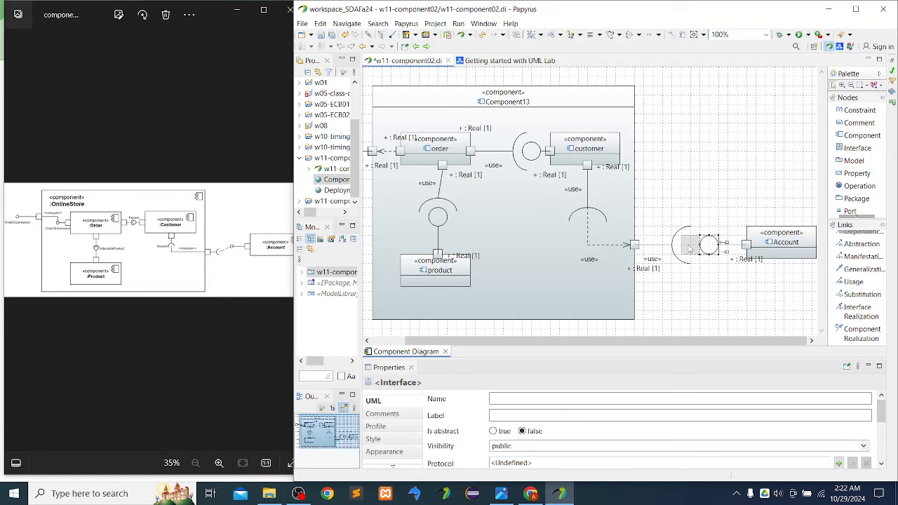
{"action": "left_click", "coordinate": [742, 242]}
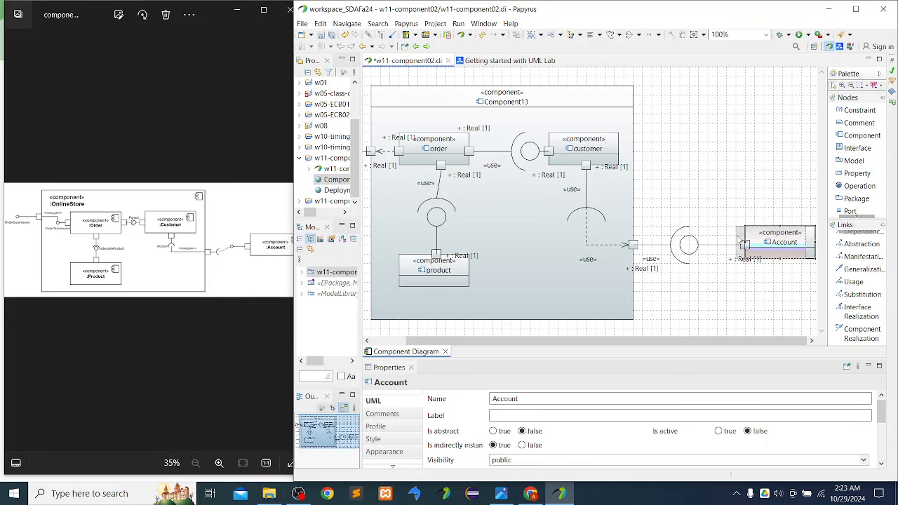
{"action": "left_click_drag", "start_coordinate": [742, 242], "coordinate": [722, 240]}
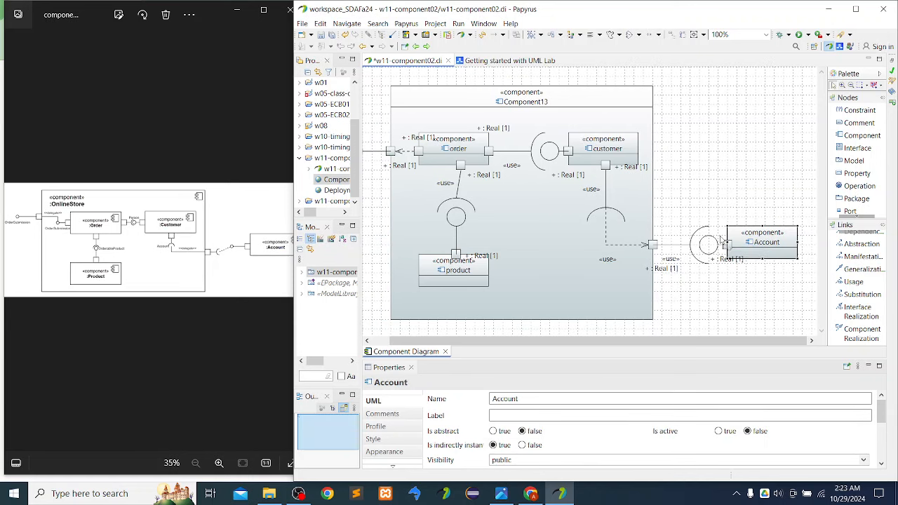
{"action": "left_click", "coordinate": [716, 280]}
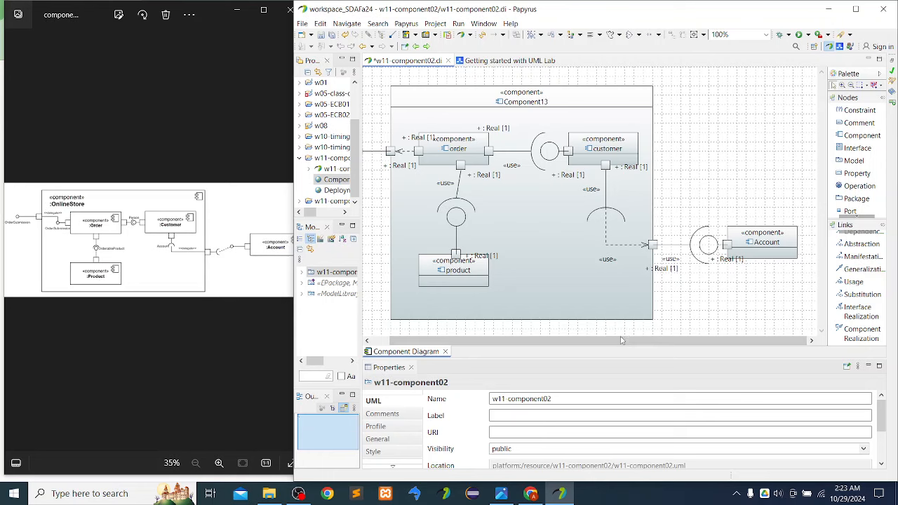
- Check the reference diagram in the browser and rename the enclosing component as OnlineStore
{"action": "left_click_drag", "start_coordinate": [620, 340], "coordinate": [592, 348]}
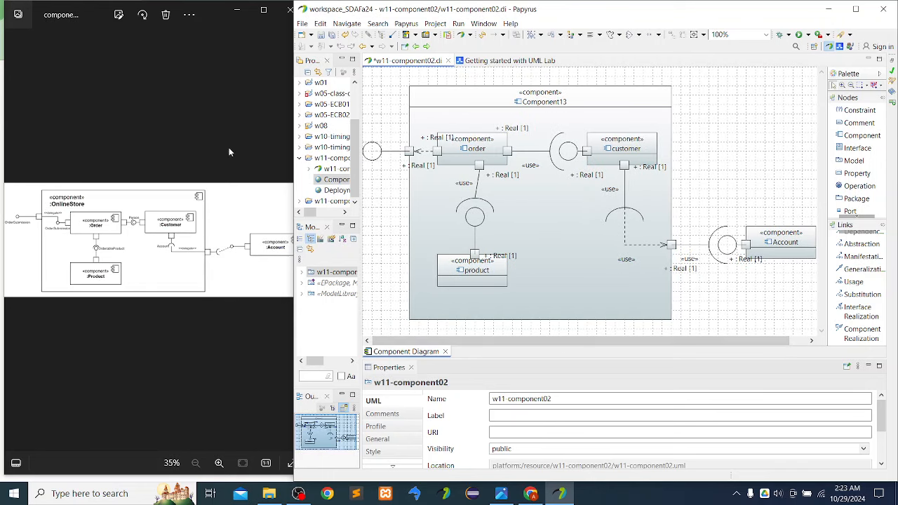
{"action": "left_click", "coordinate": [531, 494]}
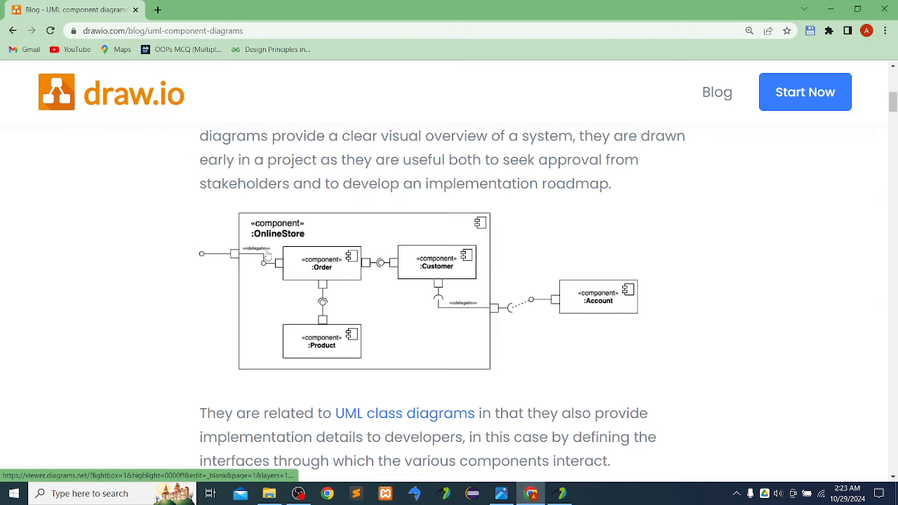
{"action": "left_click", "coordinate": [559, 494]}
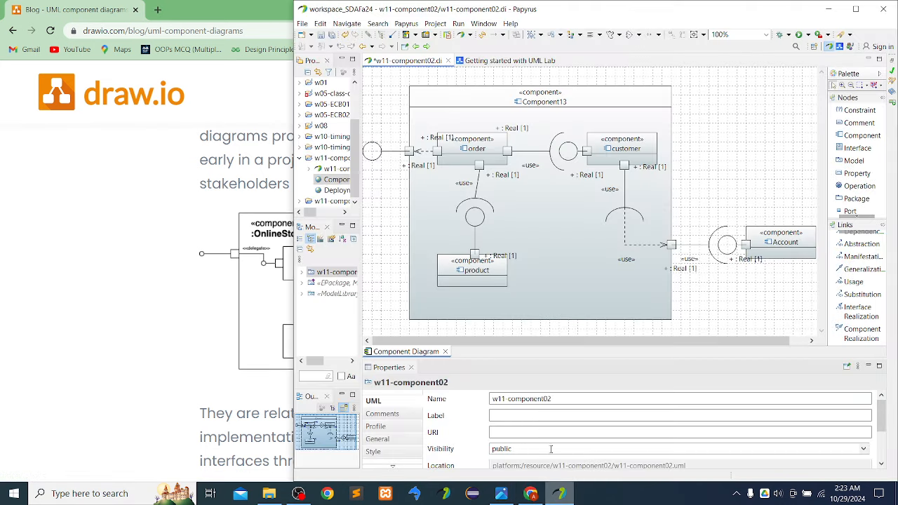
{"action": "left_click", "coordinate": [534, 107]}
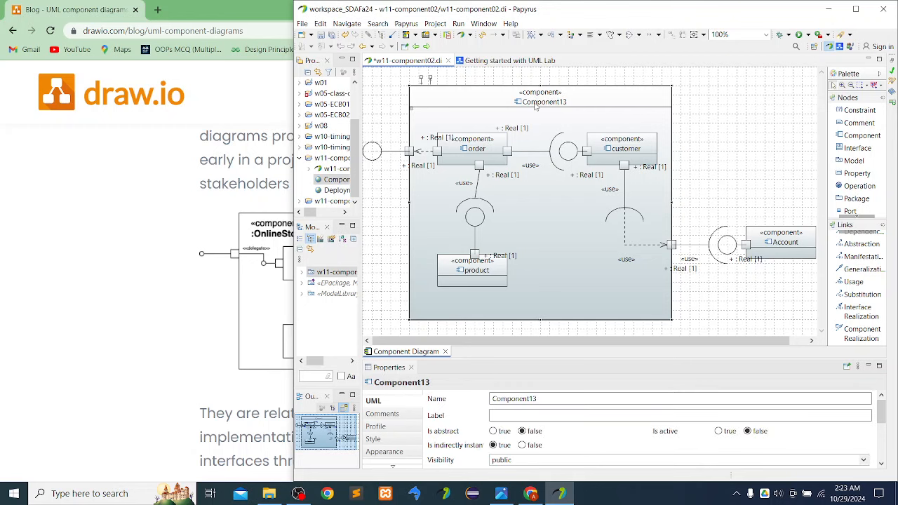
{"action": "right_click", "coordinate": [535, 107]}
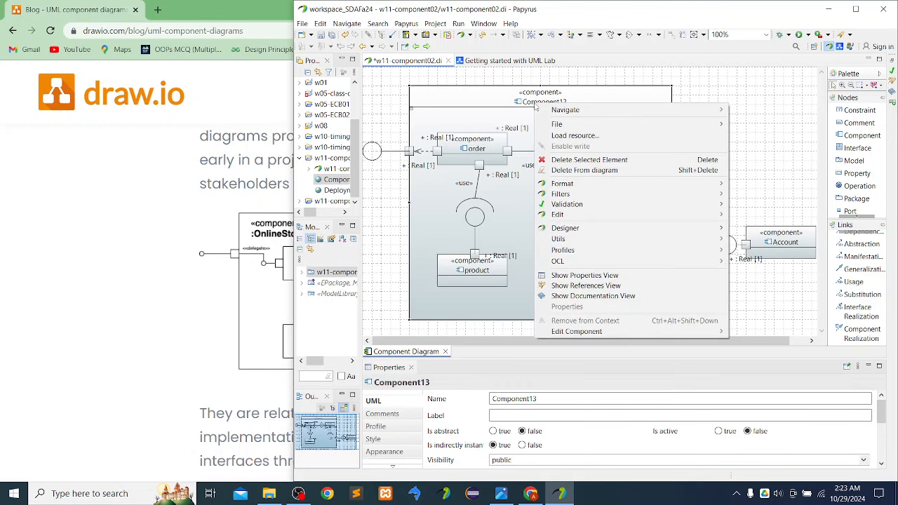
{"action": "left_click", "coordinate": [548, 401]}
{"action": "left_click", "coordinate": [591, 305]}
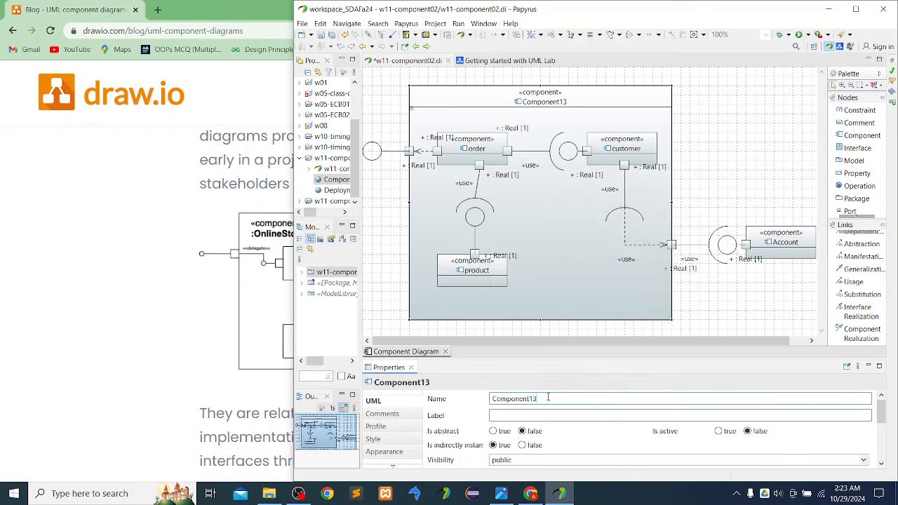
{"action": "double_click", "coordinate": [540, 398]}
{"action": "type", "text": "O"}
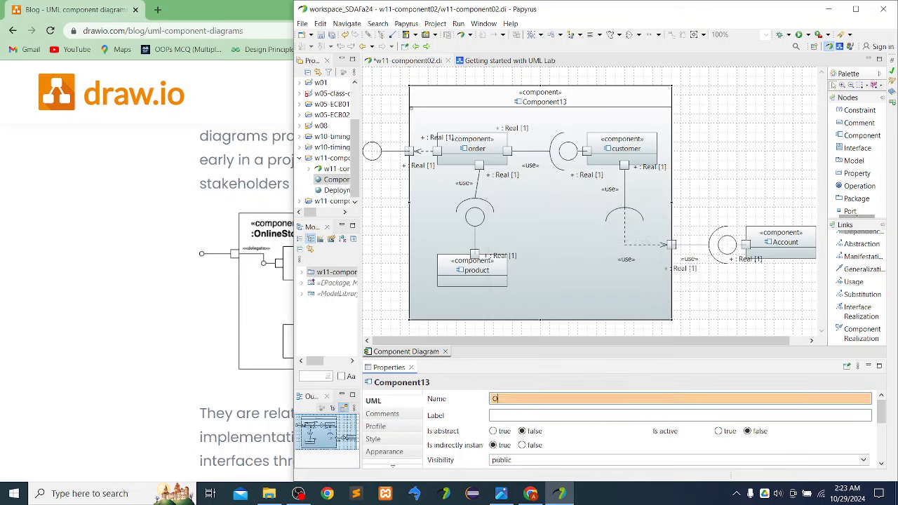
{"action": "type", "text": "nlineStore"}
{"action": "key", "text": "Return"}
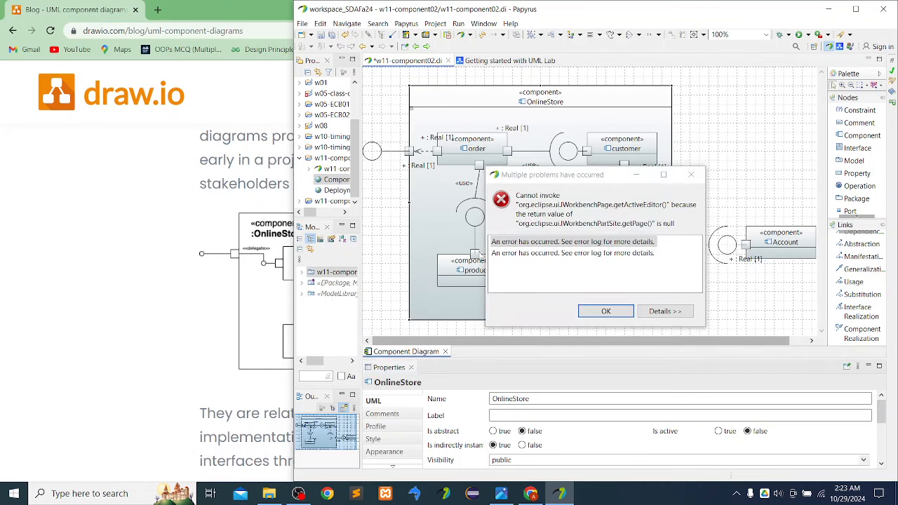
{"action": "left_click", "coordinate": [600, 312]}
{"action": "left_click", "coordinate": [704, 199]}
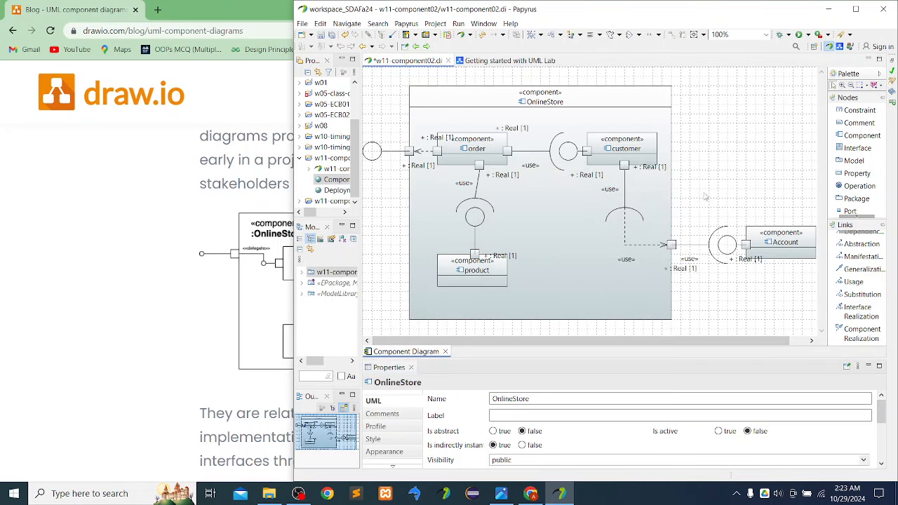
{"action": "left_click", "coordinate": [373, 151]}
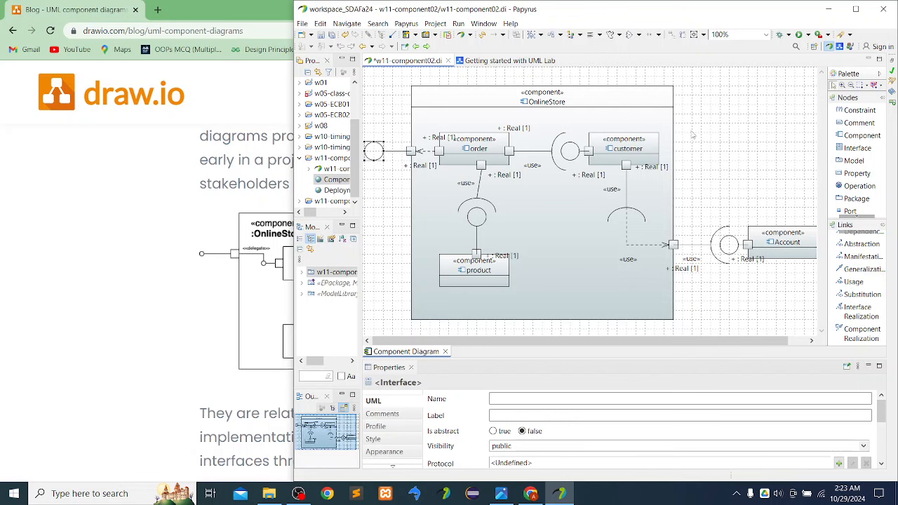
{"action": "left_click", "coordinate": [681, 194]}
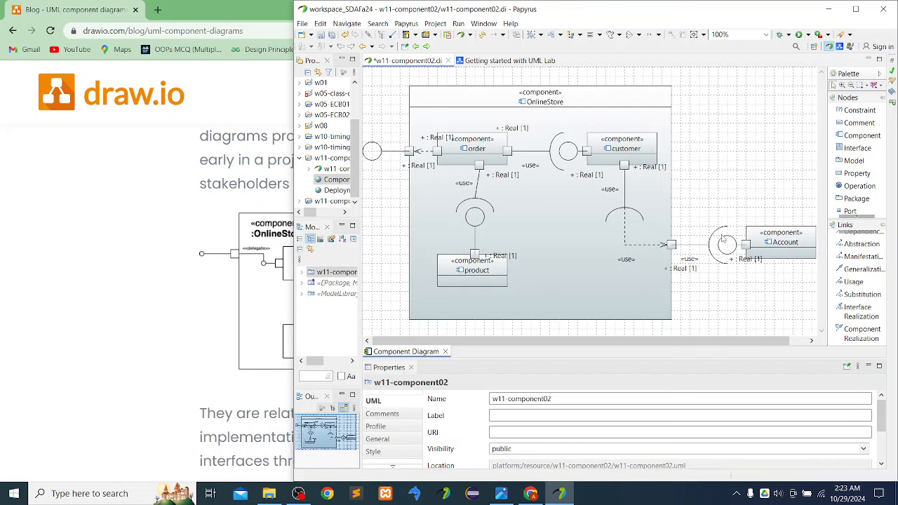